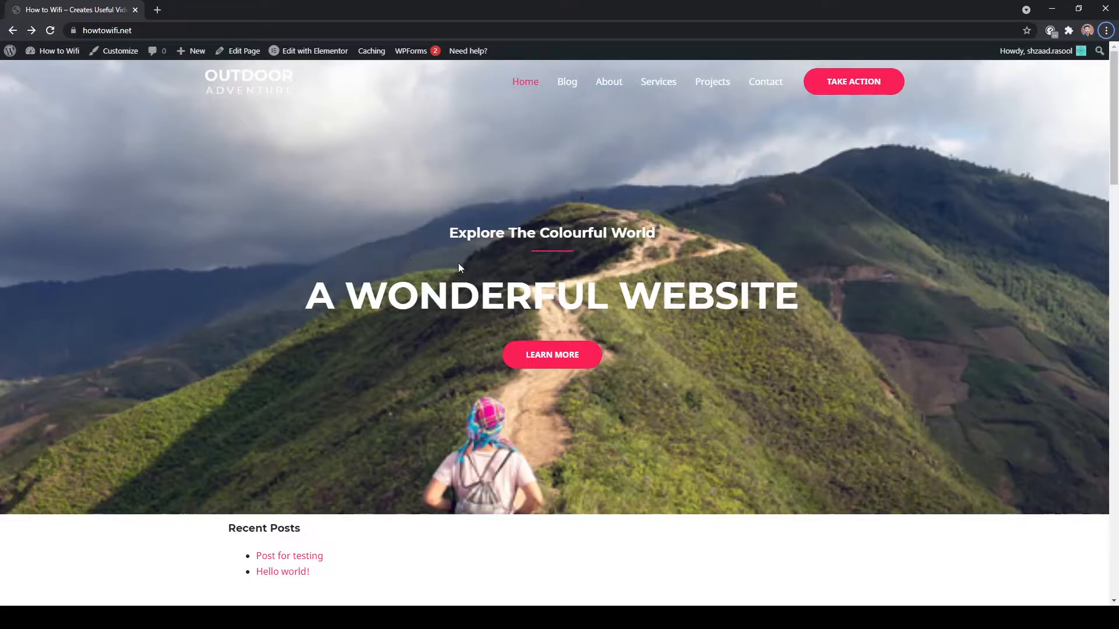
Look through the example website's home page from the hero banner down to the contact form.
scroll(458, 265, "down", 15)
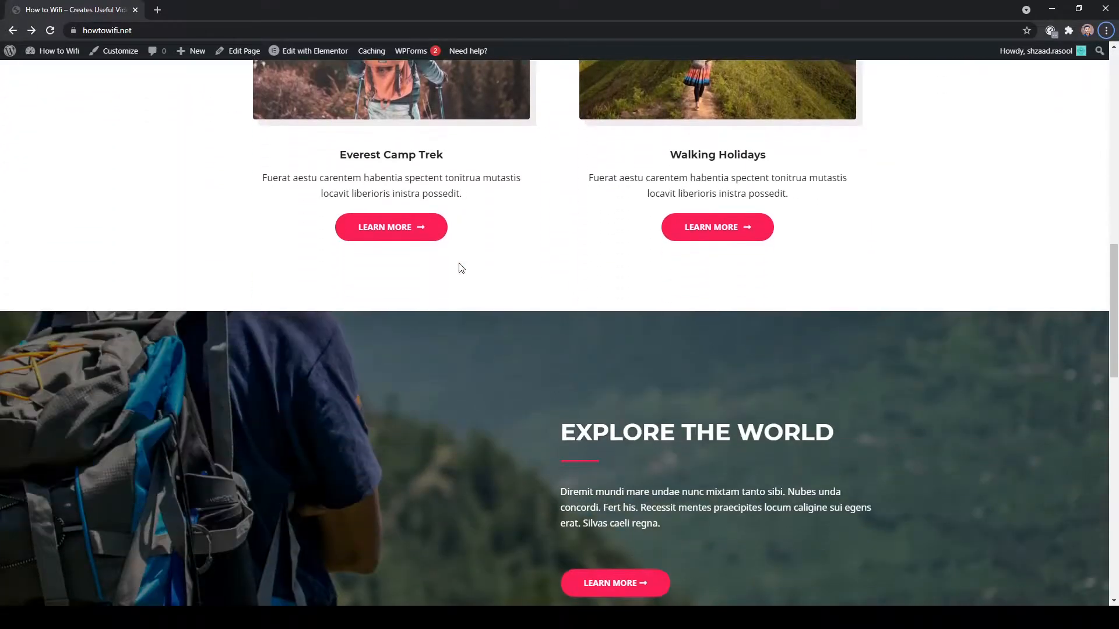
scroll(461, 267, "down", 6)
scroll(459, 268, "up", 2)
scroll(333, 345, "down", 7)
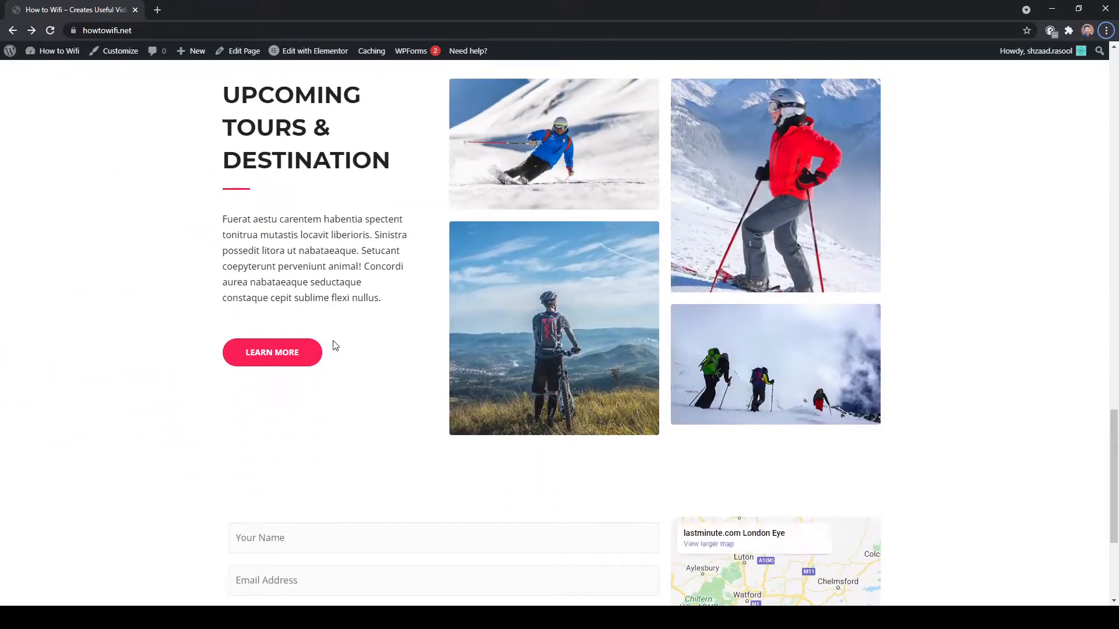
scroll(336, 346, "down", 4)
scroll(336, 346, "up", 20)
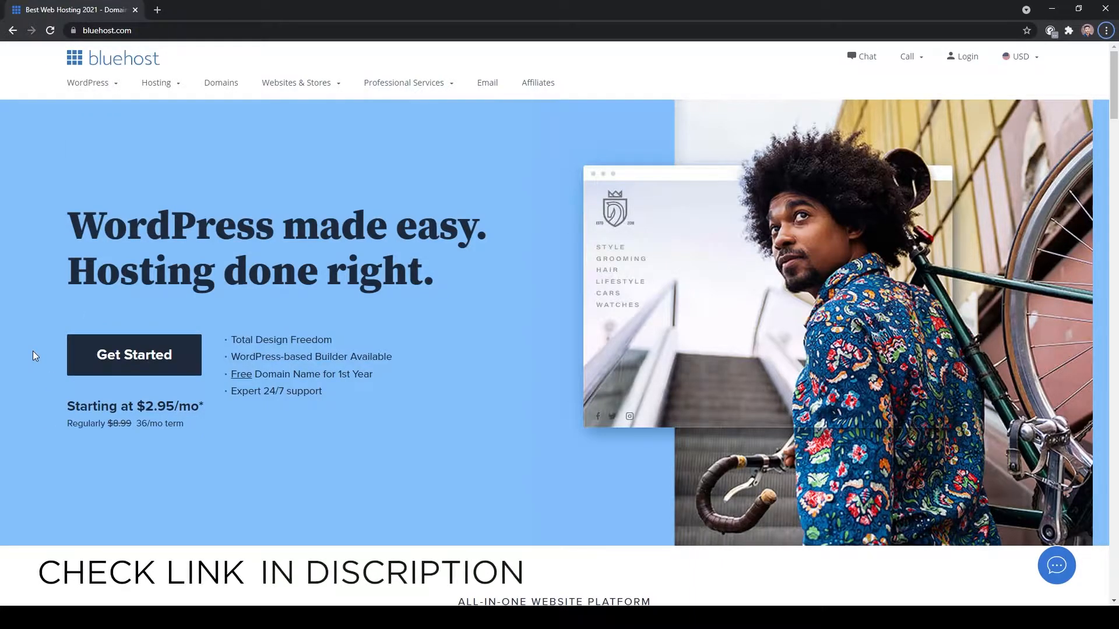
Start a hosting signup and choose the Basic shared hosting plan with the 36-month term.
left_click(149, 357)
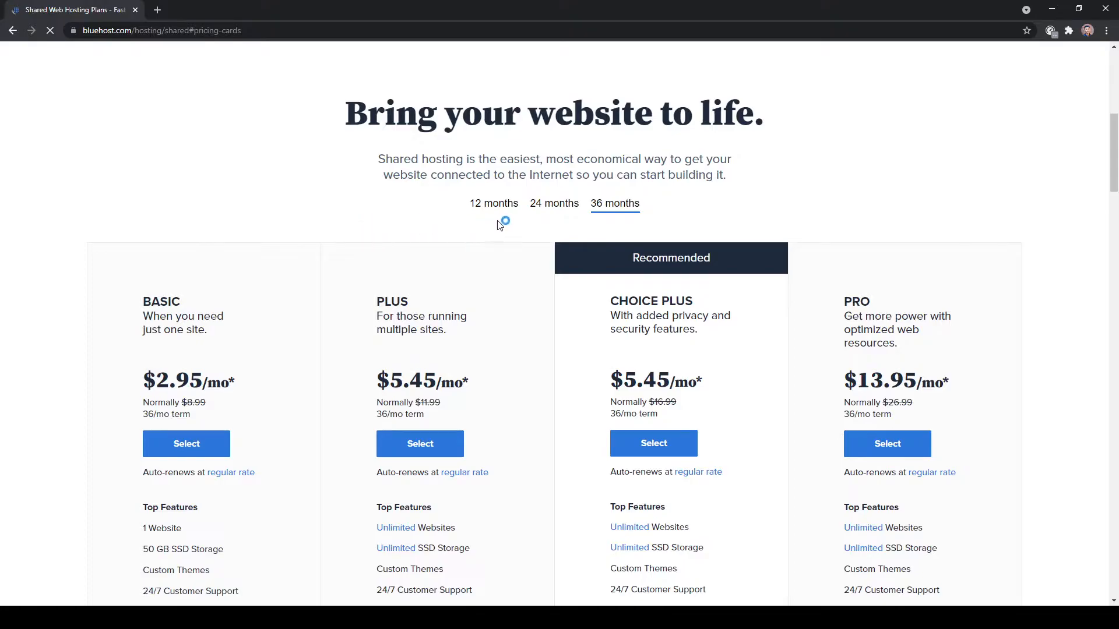
left_click(554, 210)
left_click(487, 210)
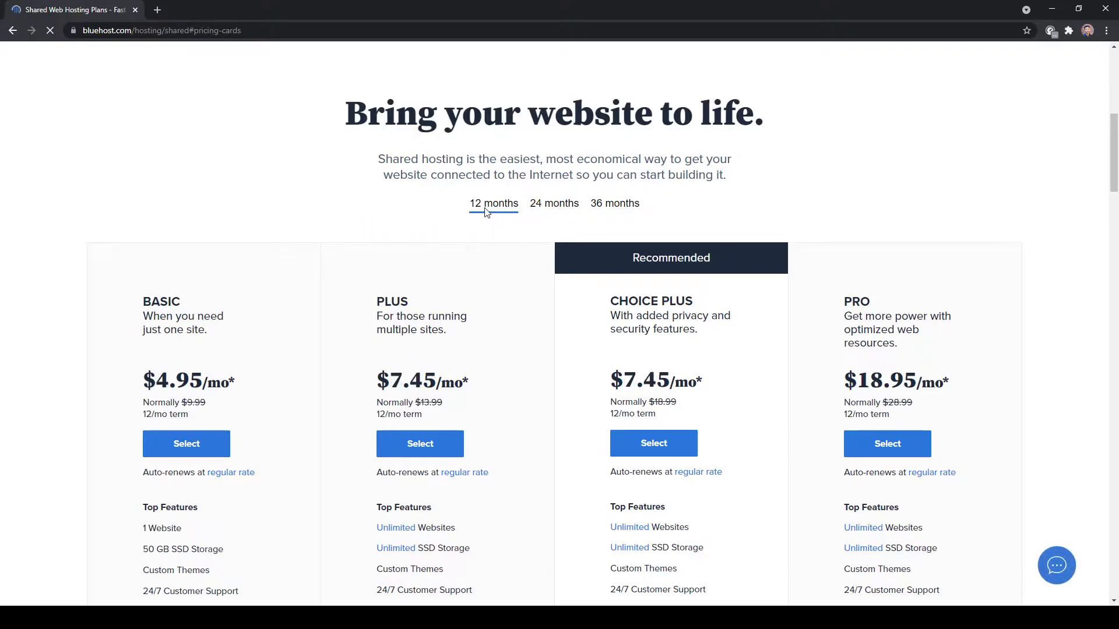
left_click(615, 205)
scroll(206, 201, "down", 2)
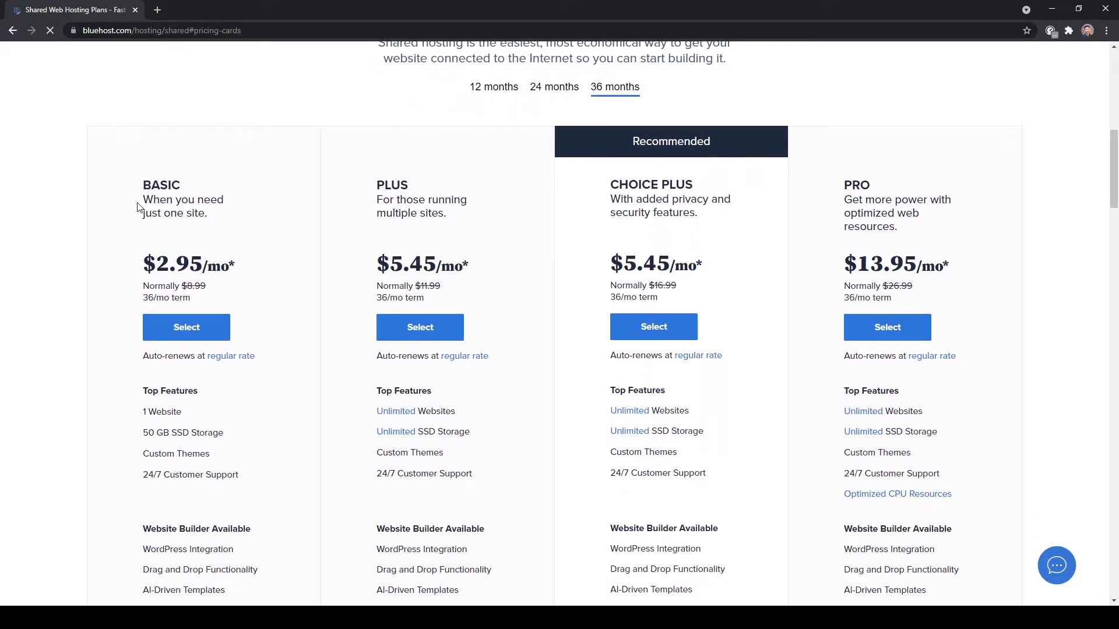
left_click_drag(159, 190, 210, 215)
left_click(285, 235)
scroll(286, 236, "down", 1)
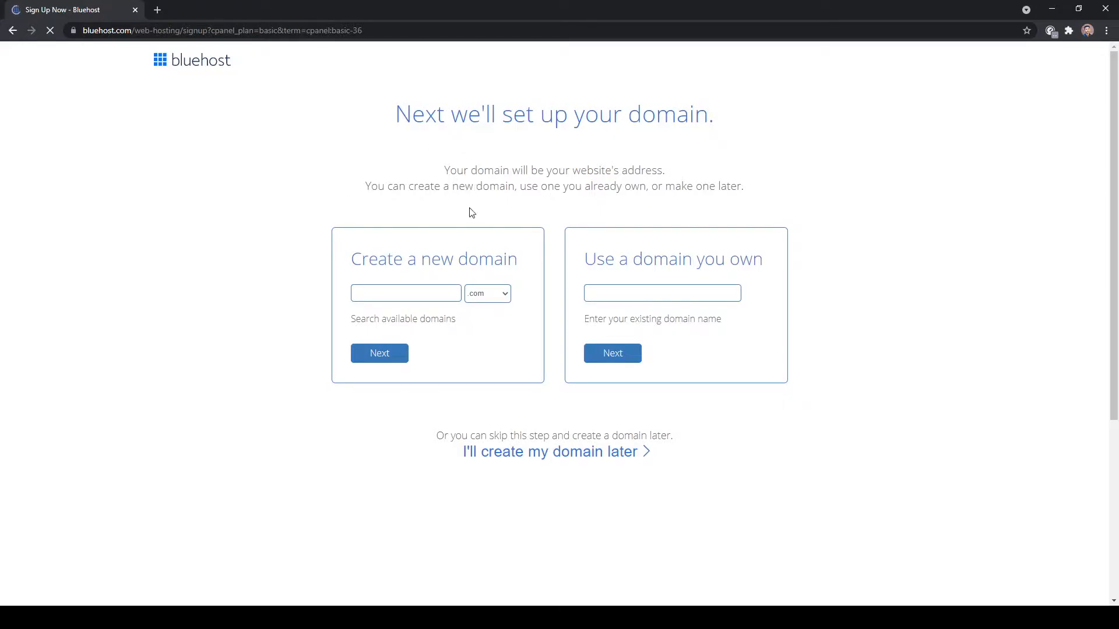
Search for the new domain name howtowifi with the .com extension.
left_click(447, 292)
type("owtowifi")
left_click(369, 353)
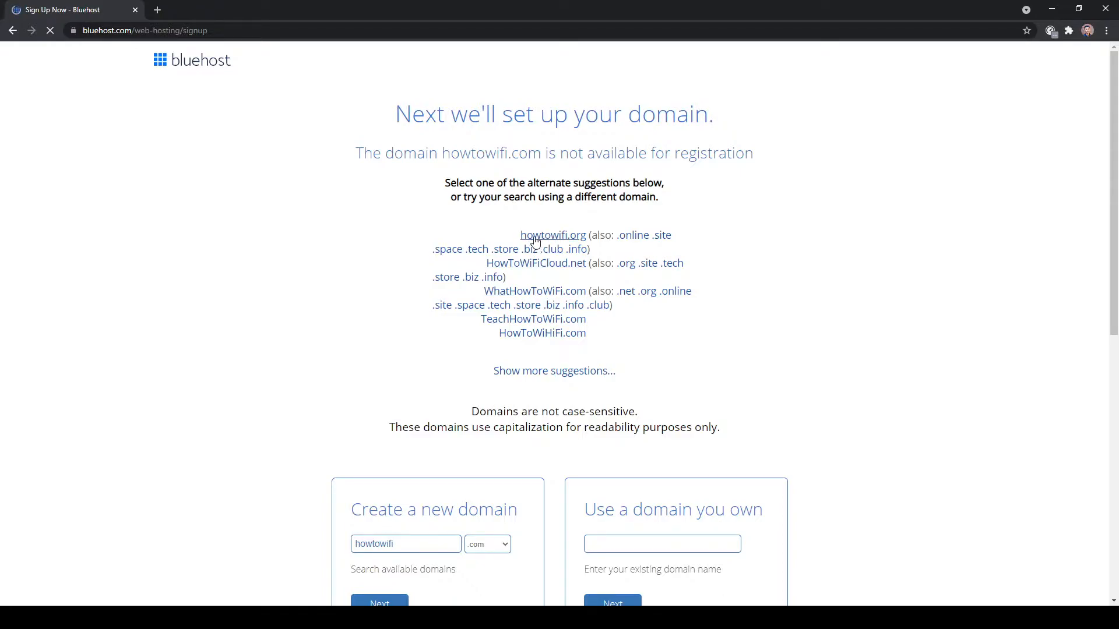
Pick howtowifi.org from the alternate domain suggestions.
scroll(339, 262, "down", 3)
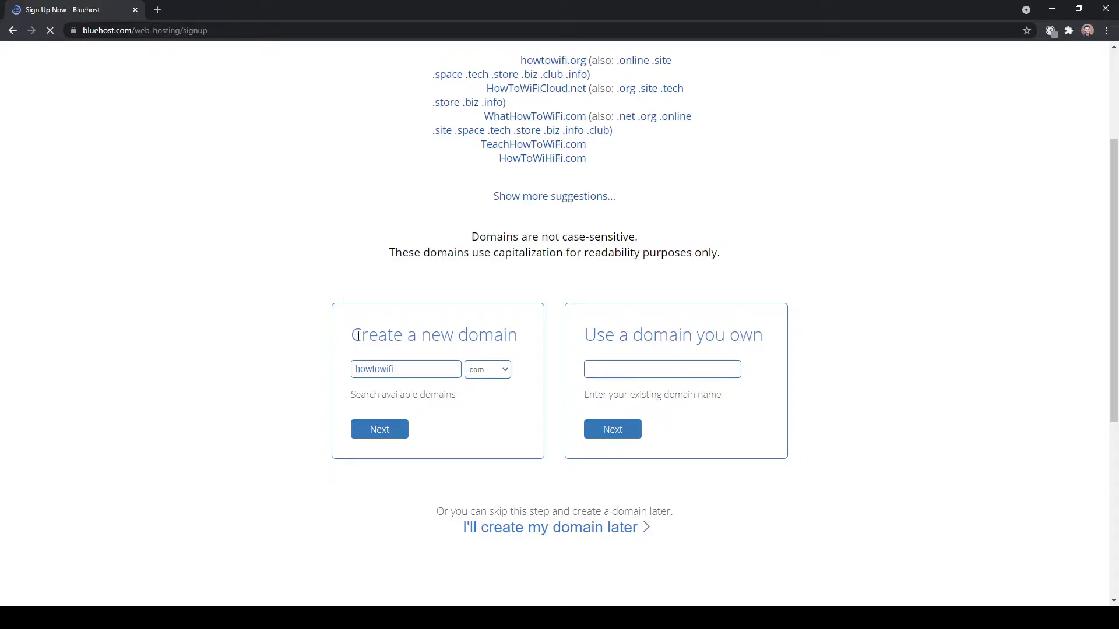
left_click_drag(357, 374, 395, 371)
left_click(412, 385)
scroll(479, 162, "up", 2)
left_click(552, 178)
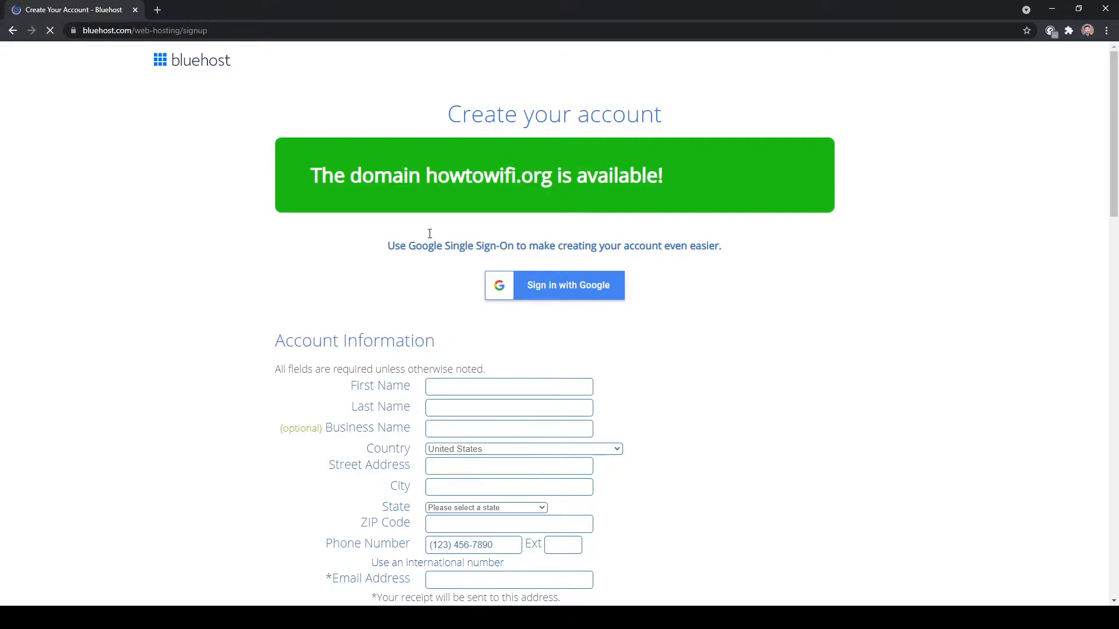
Examine the domain availability notice and the account, package and payment sections of the signup form.
left_click_drag(347, 178, 652, 193)
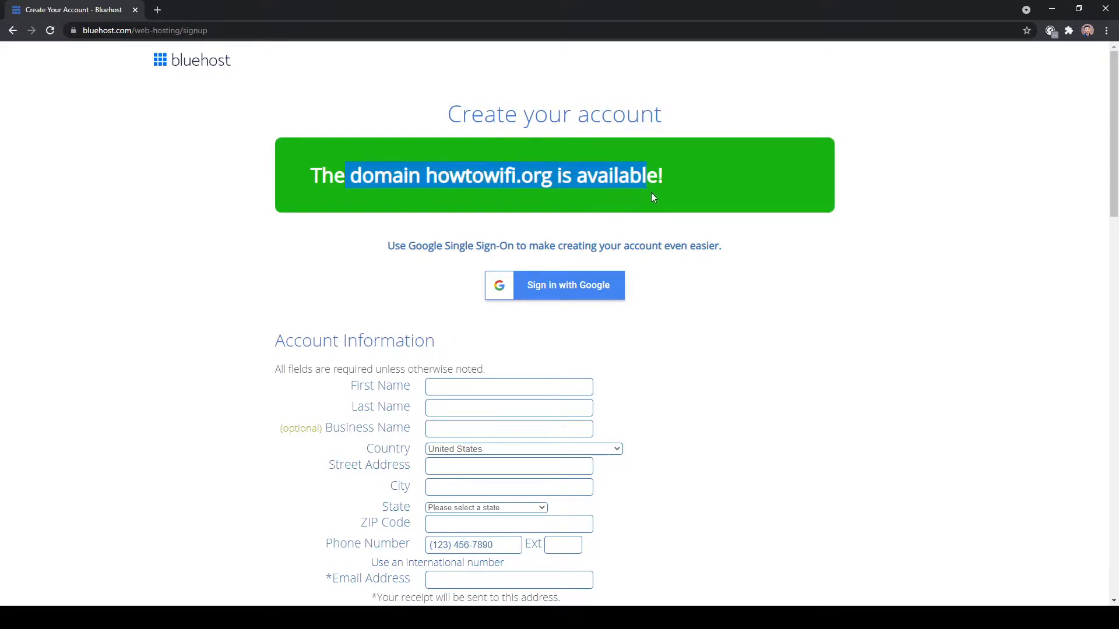
left_click(346, 303)
scroll(346, 303, "down", 1)
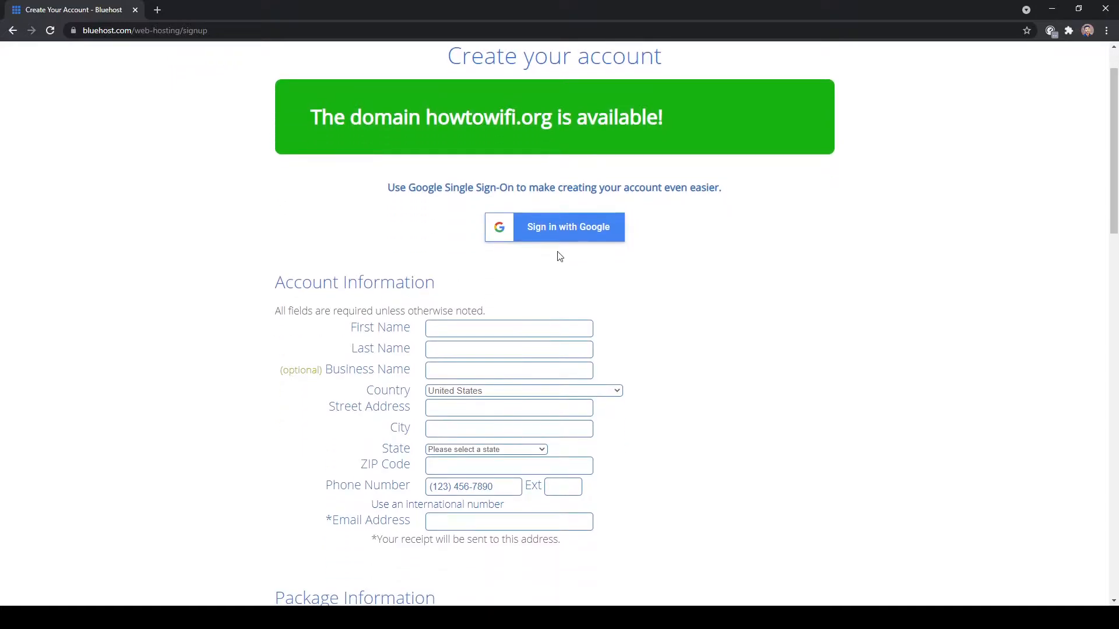
scroll(431, 274, "down", 1)
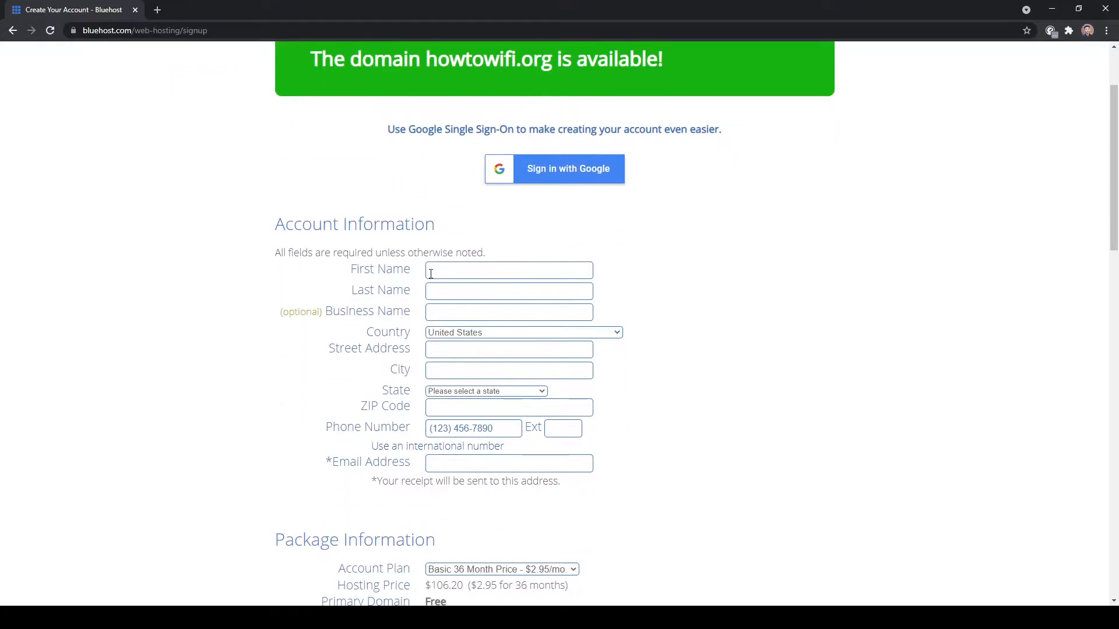
scroll(430, 272, "down", 10)
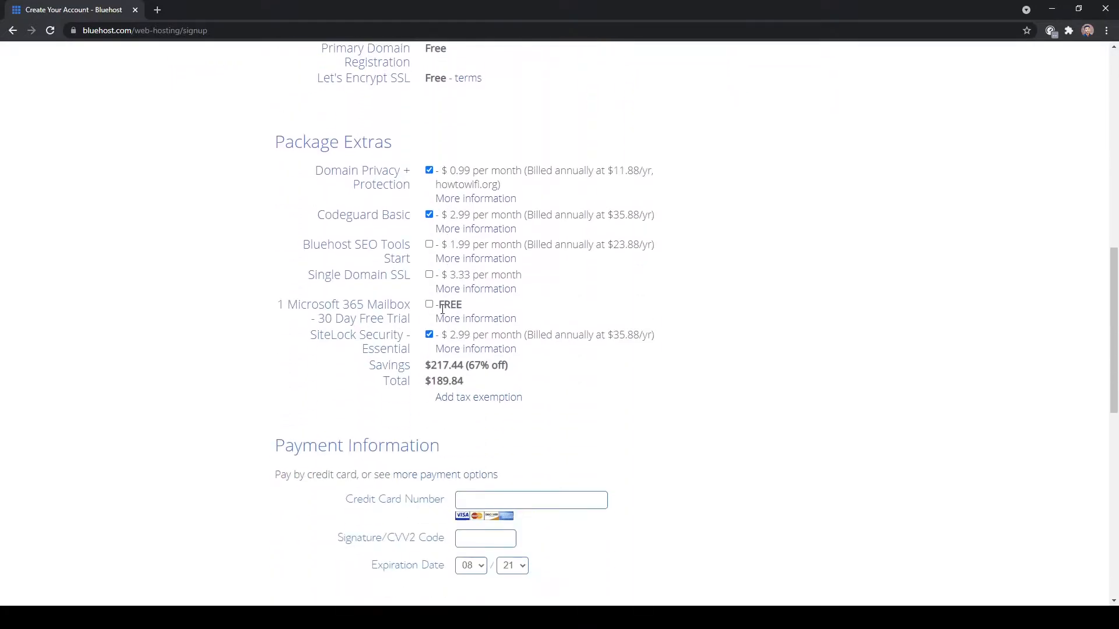
scroll(443, 309, "down", 7)
scroll(442, 309, "up", 14)
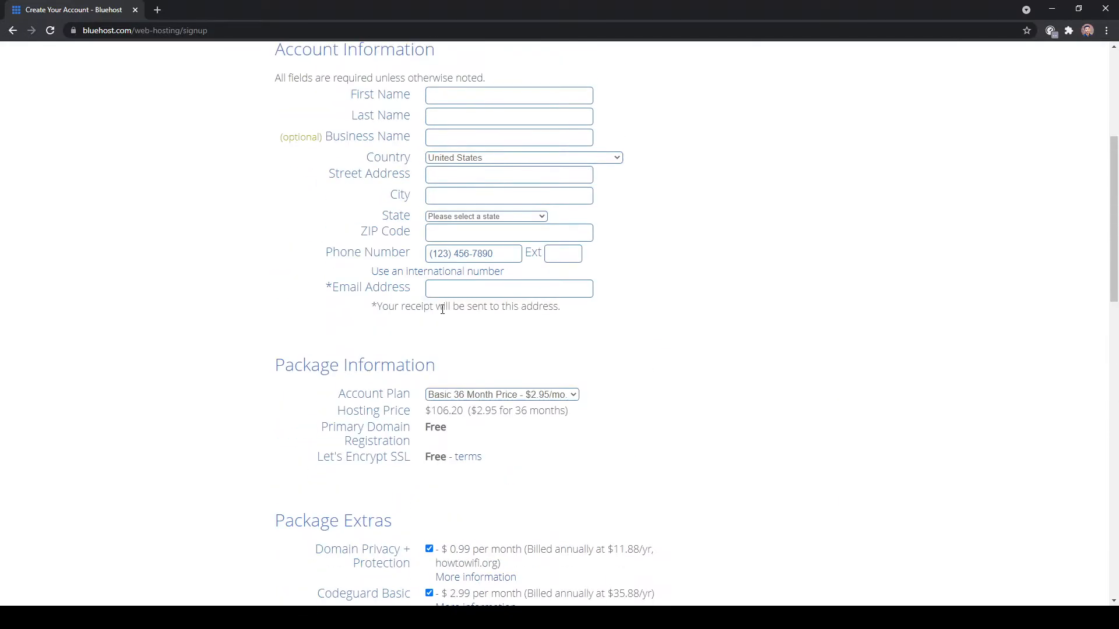
scroll(442, 308, "up", 2)
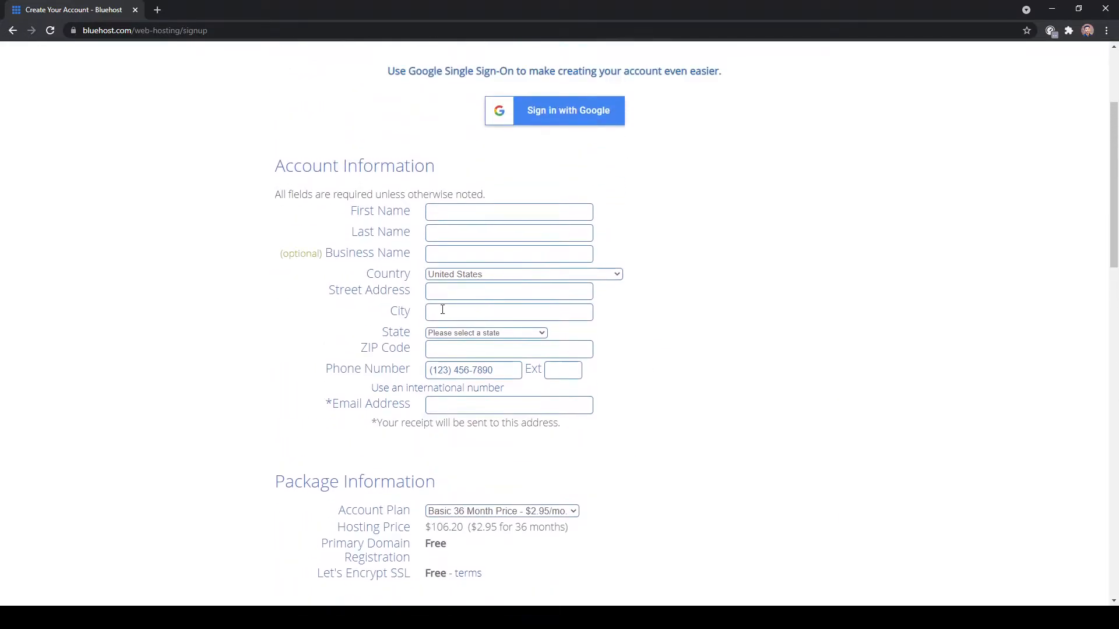
Change the account plan in the package information to the Basic 12 Month Price.
scroll(441, 310, "down", 4)
left_click_drag(276, 253, 447, 258)
left_click(447, 258)
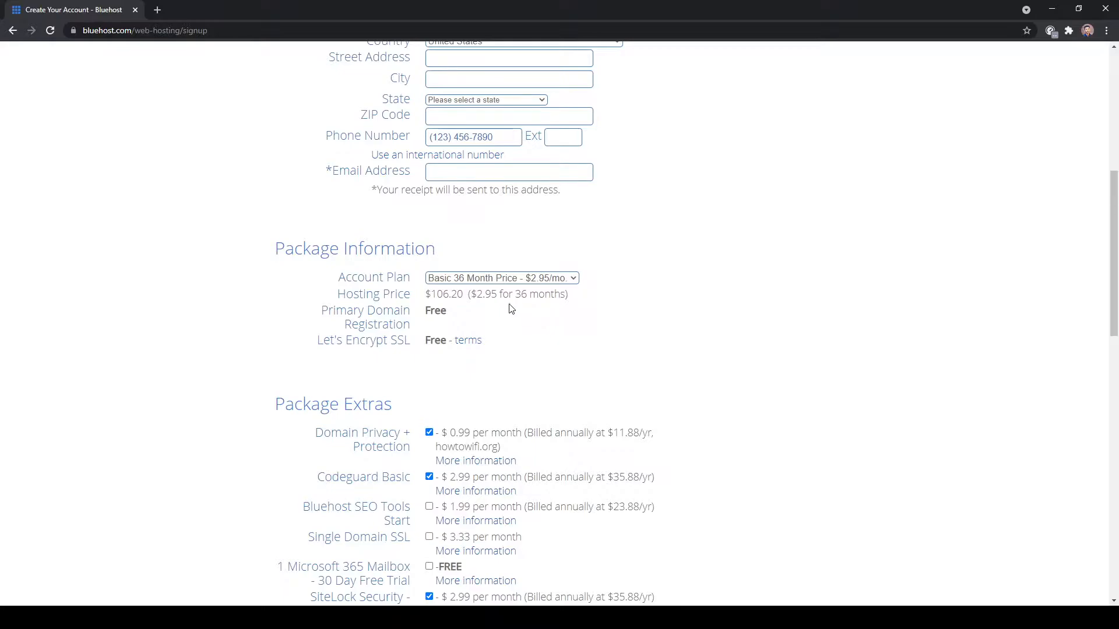
left_click(469, 291)
Remove the Codeguard Basic, SiteLock Security and Domain Privacy + Protection package extras, turning domain privacy off despite the caution.
scroll(367, 393, "down", 3)
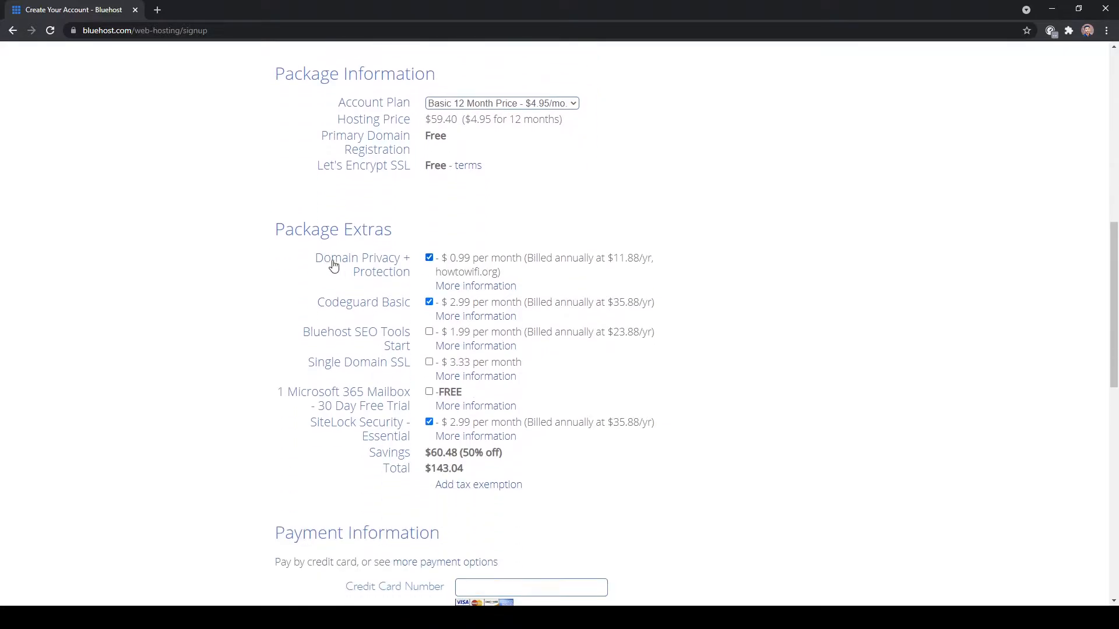
left_click_drag(302, 233, 384, 233)
left_click(365, 295)
left_click(429, 302)
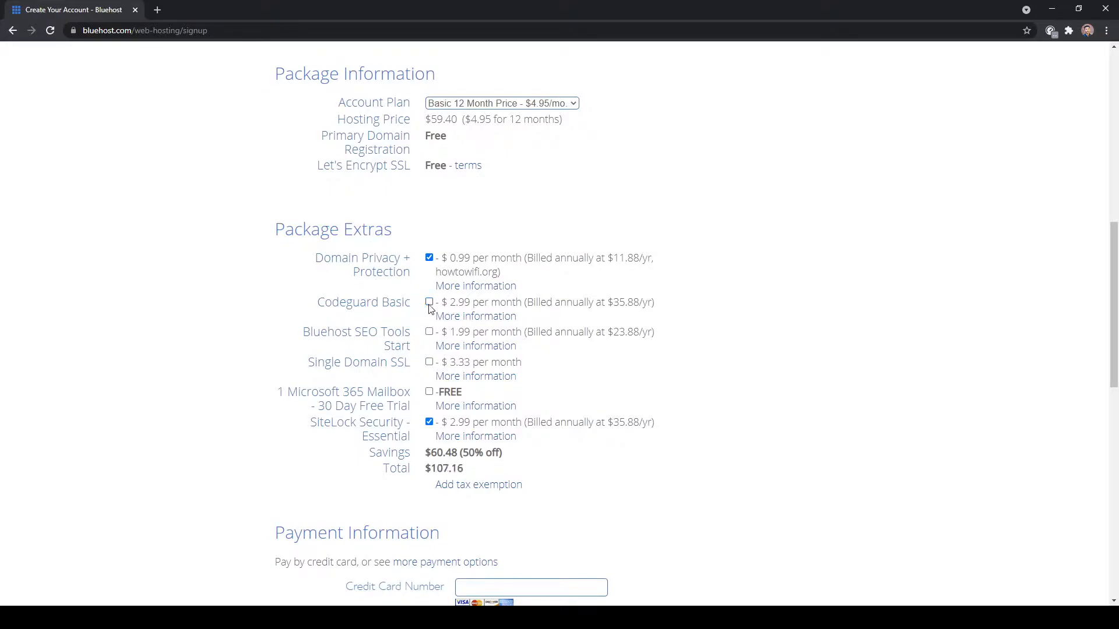
left_click(429, 423)
left_click_drag(313, 259, 326, 260)
left_click(378, 289)
left_click(429, 259)
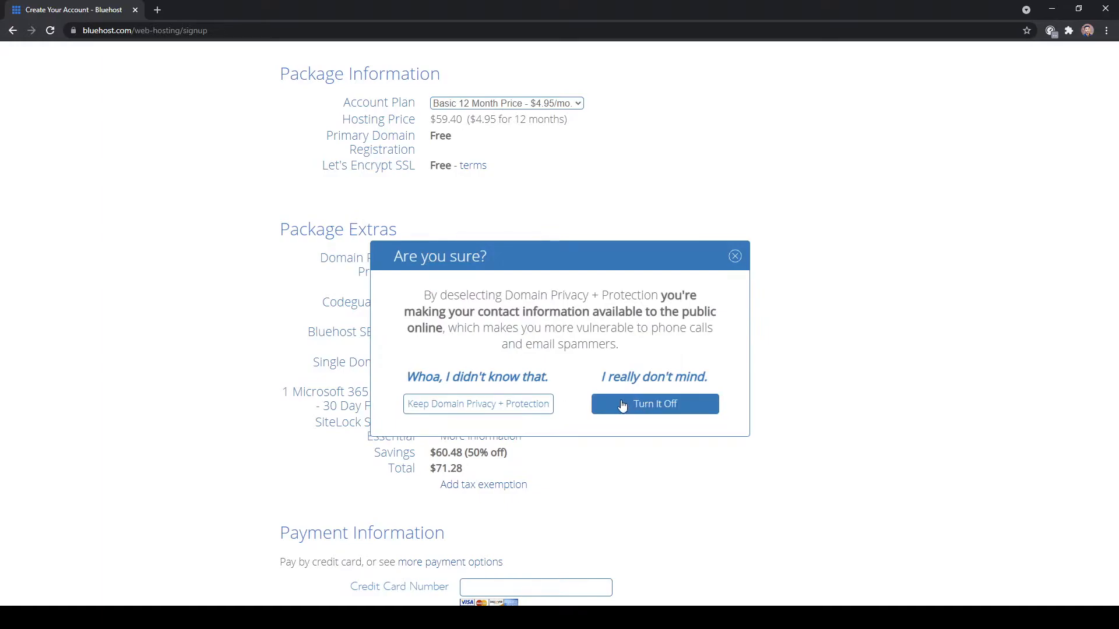
left_click(632, 412)
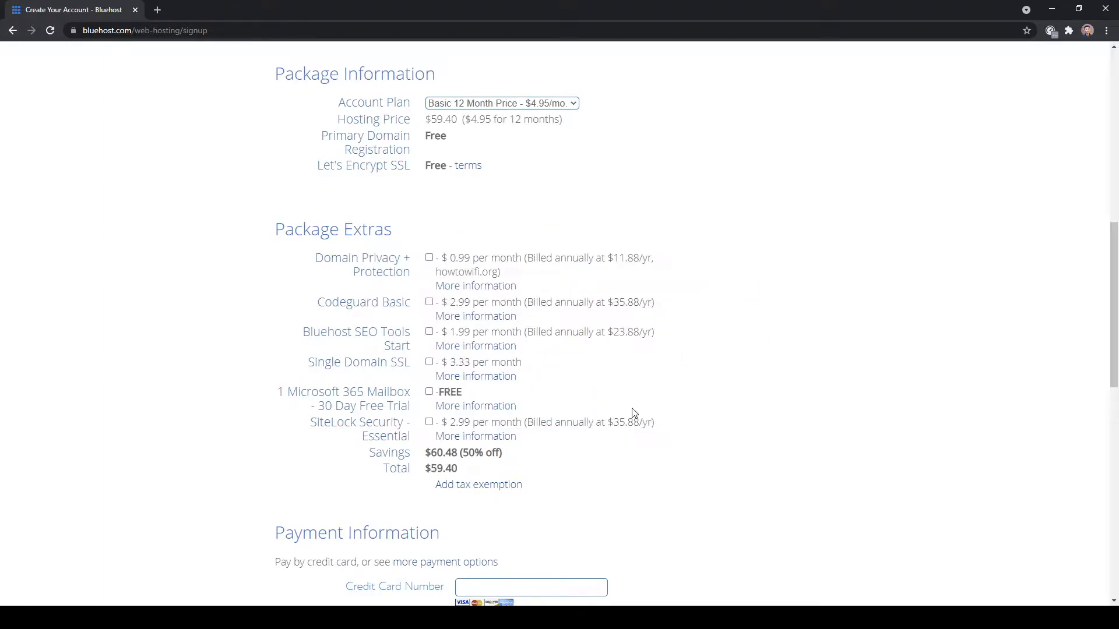
Review the order total, the credit card fields and the chosen package on the signup form.
scroll(425, 315, "down", 3)
left_click_drag(424, 288, 500, 310)
scroll(375, 317, "down", 2)
left_click(211, 280)
left_click_drag(269, 247, 470, 256)
left_click(204, 307)
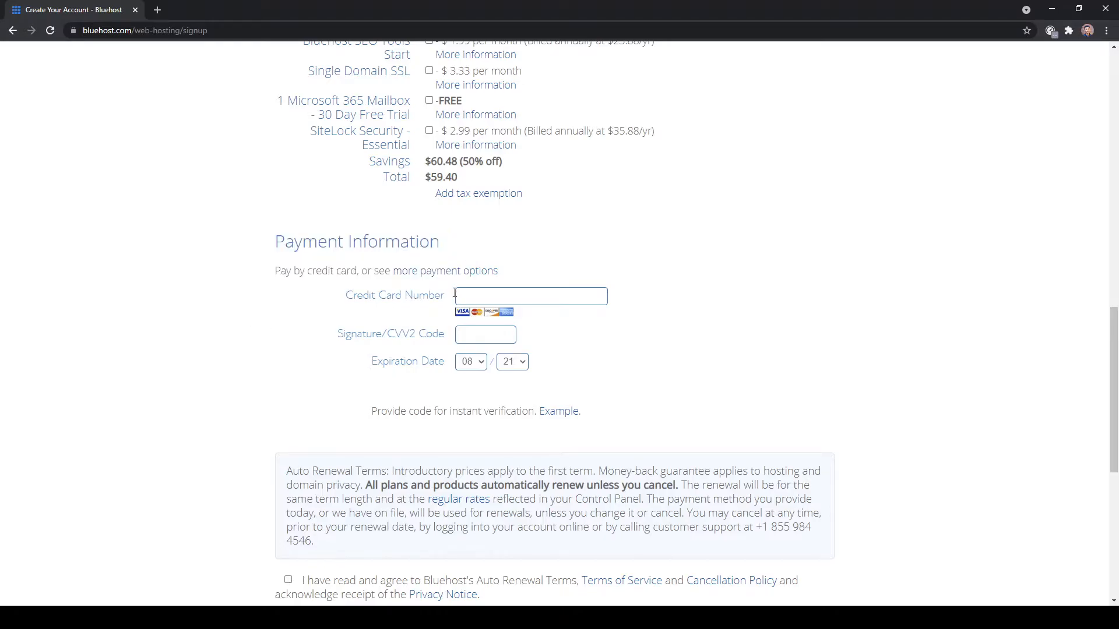
scroll(335, 264, "up", 6)
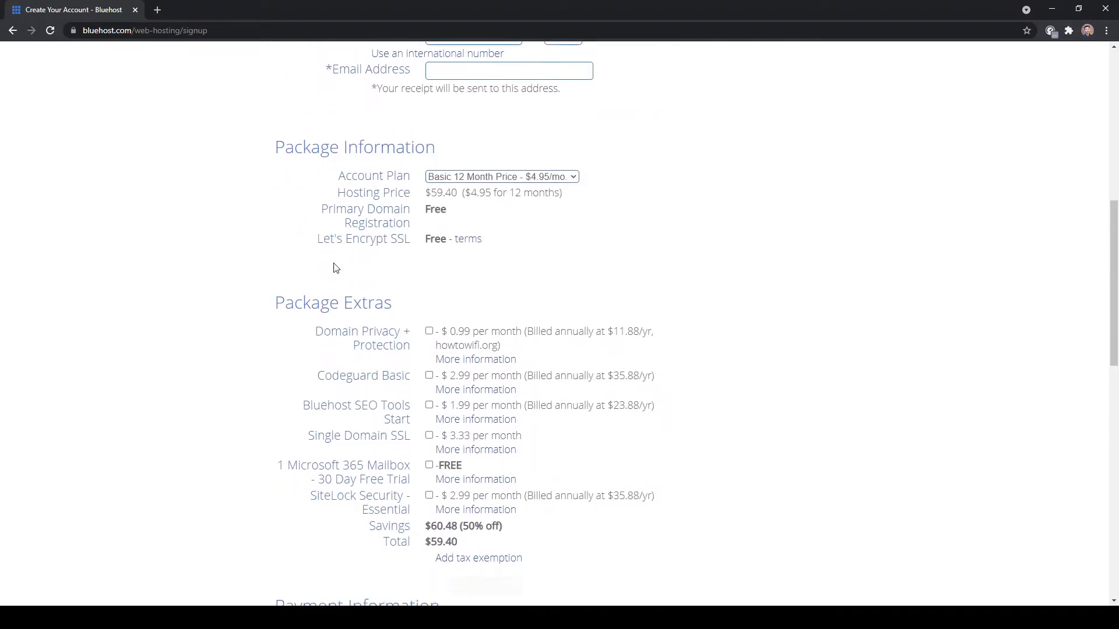
Agree to the Auto Renewal Terms, Terms of Service and Cancellation Policy below the payment section.
scroll(333, 264, "down", 8)
scroll(333, 267, "down", 4)
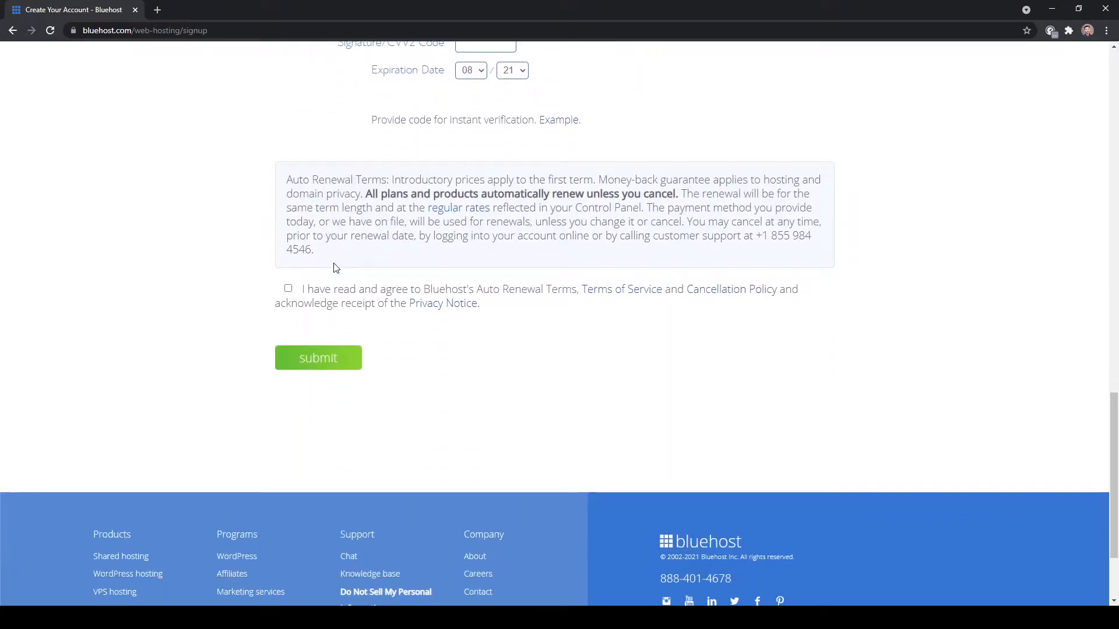
left_click(288, 289)
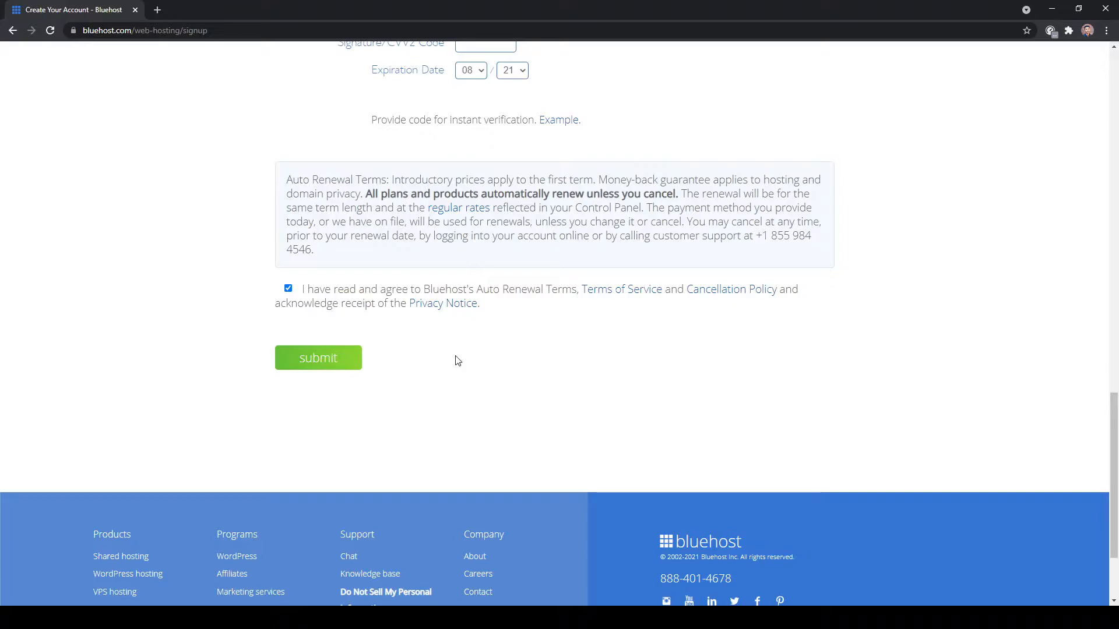
Open the hosting account's site list and start adding a new WordPress site.
mouse_move(88, 39)
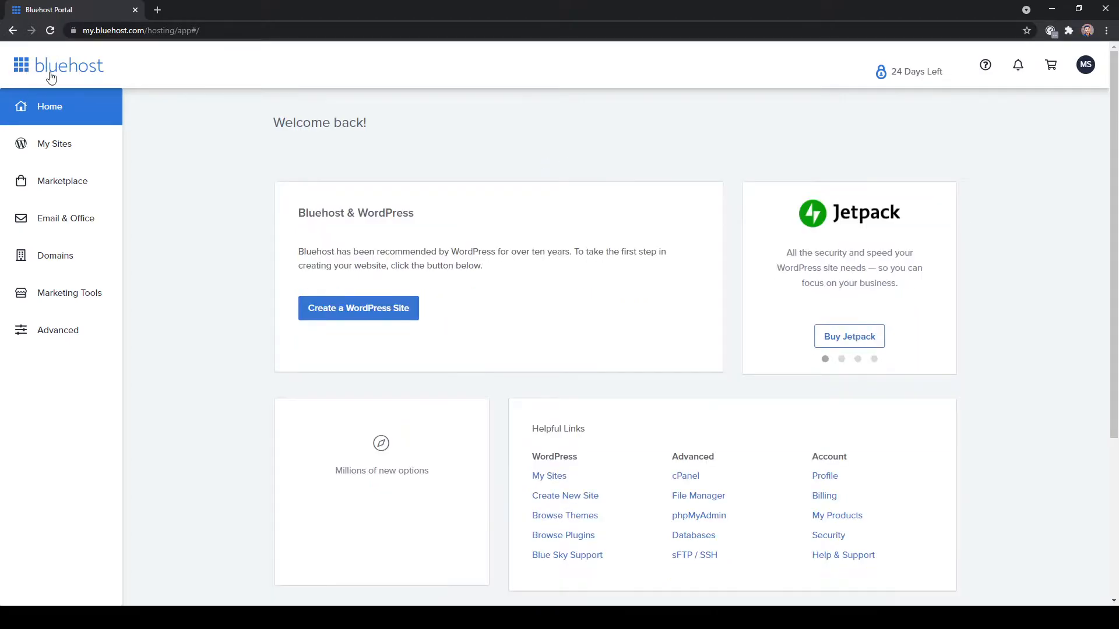
left_click(78, 158)
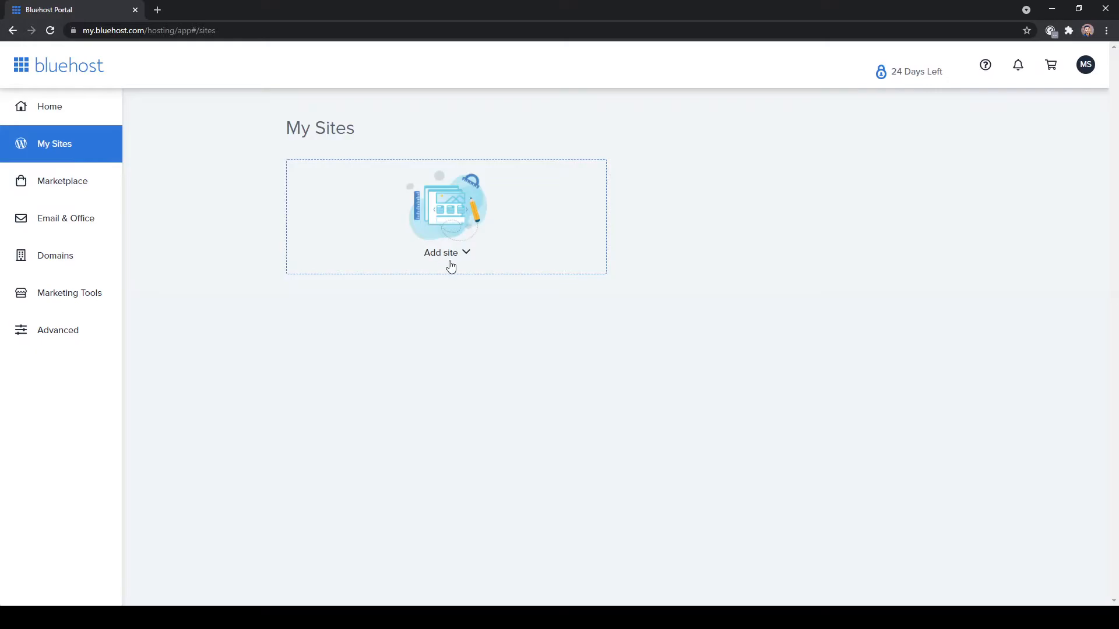
left_click(451, 256)
left_click(462, 285)
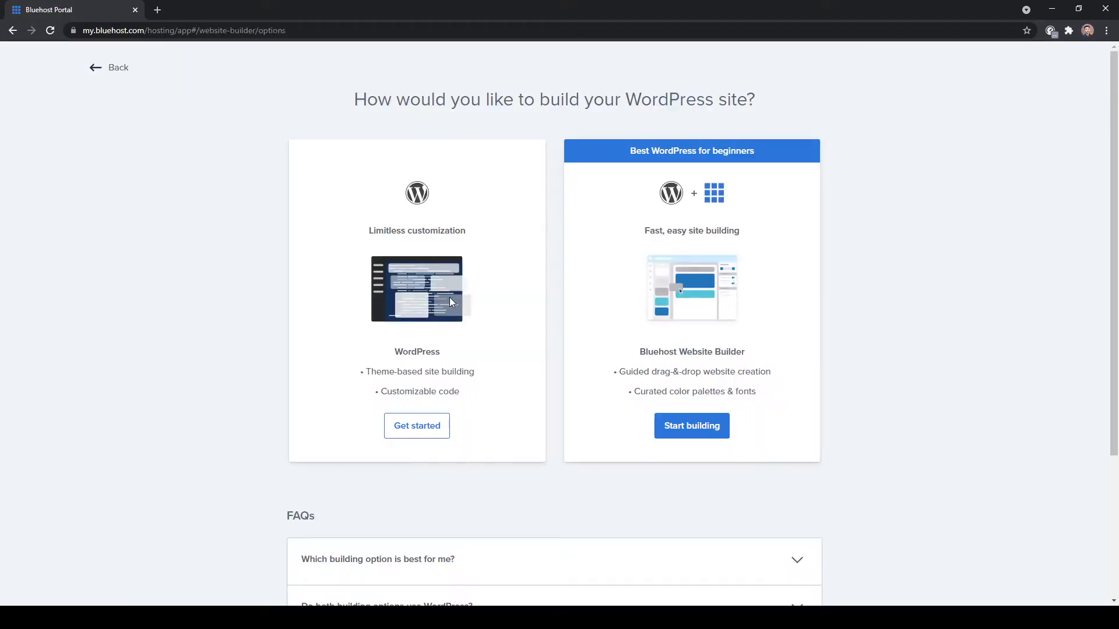
Compare the WordPress and Bluehost Website Builder options for building the site, including the FAQs below.
left_click_drag(354, 100, 575, 130)
left_click(564, 127)
left_click_drag(393, 205, 457, 205)
left_click(378, 228)
left_click_drag(367, 236, 480, 242)
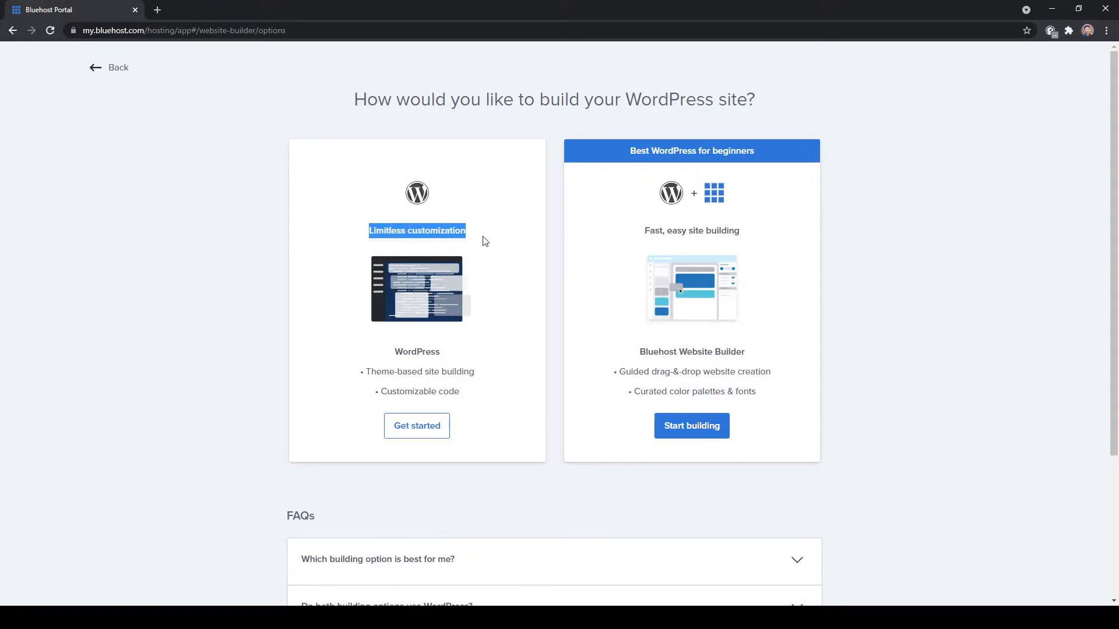
left_click(500, 242)
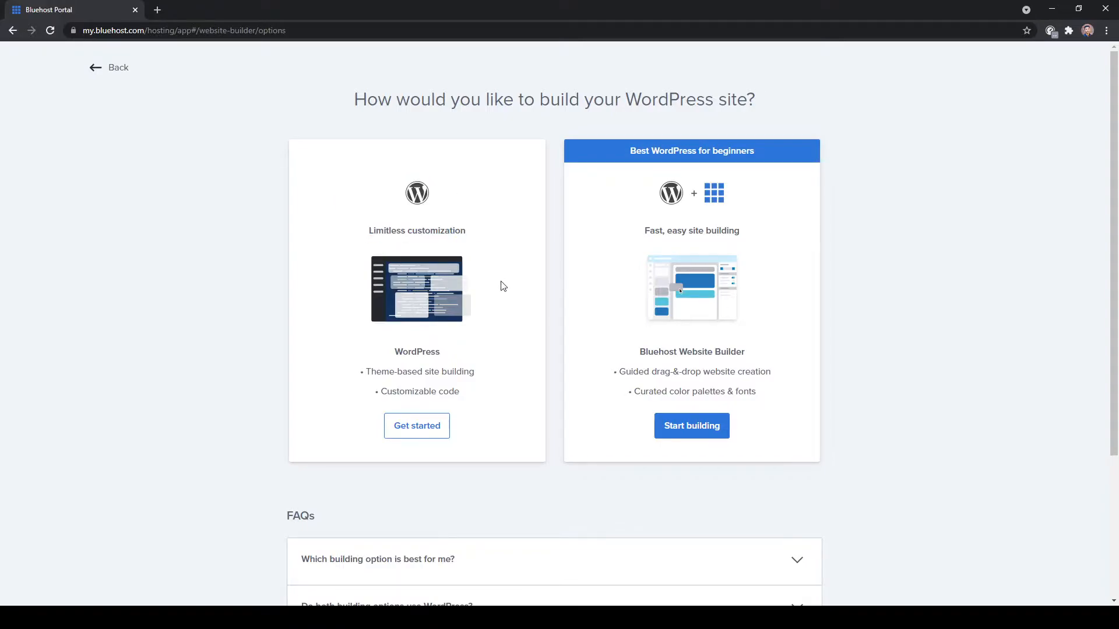
left_click_drag(644, 236, 747, 233)
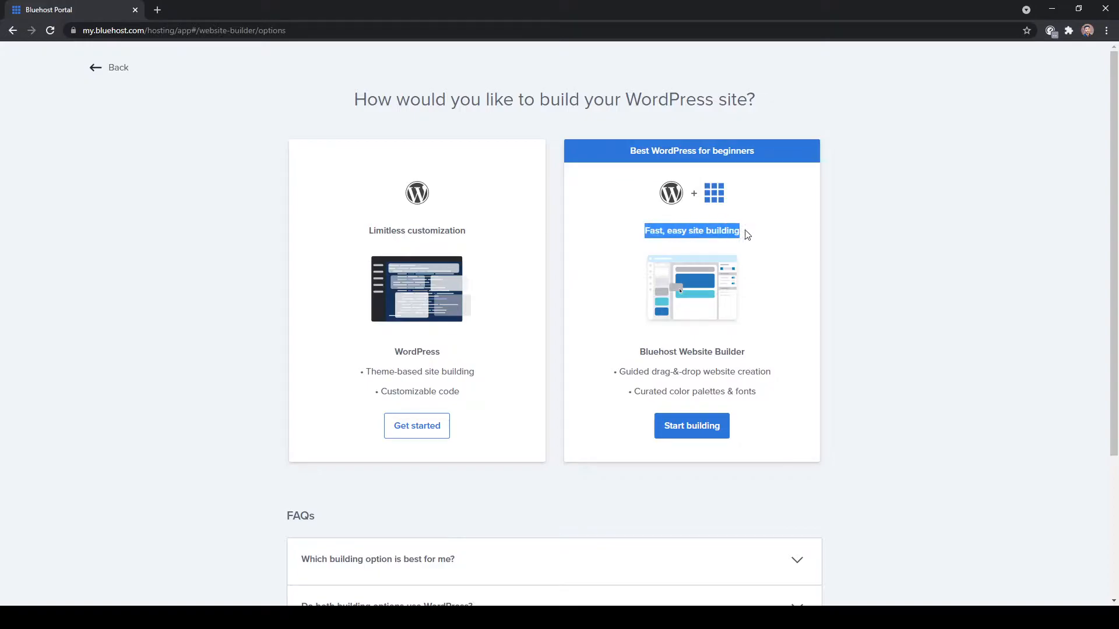
left_click(554, 269)
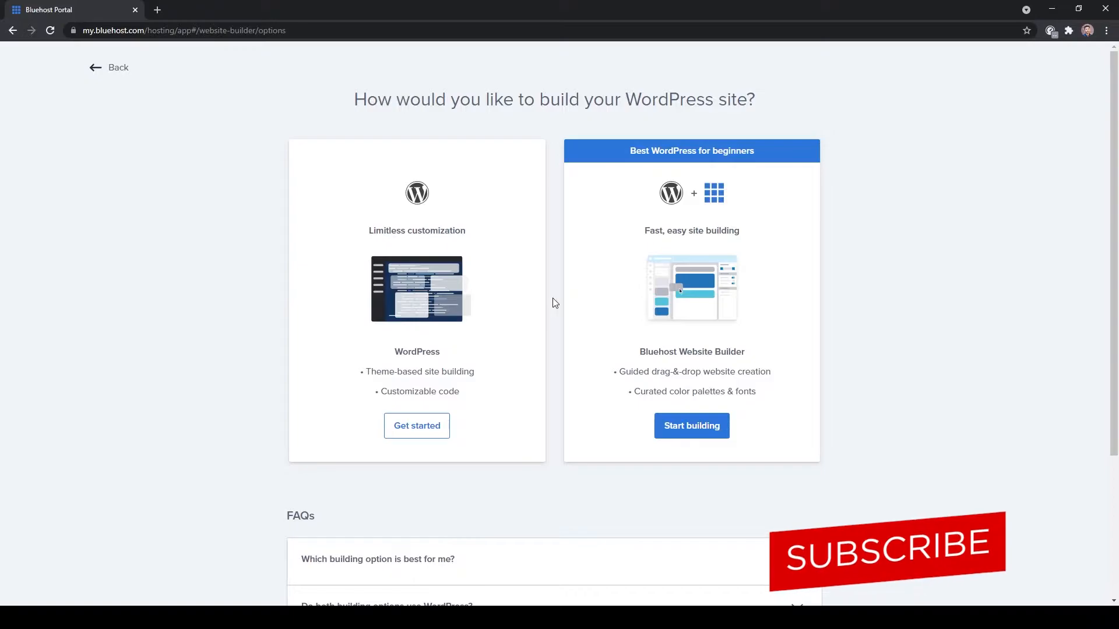
scroll(555, 303, "down", 3)
scroll(554, 304, "up", 2)
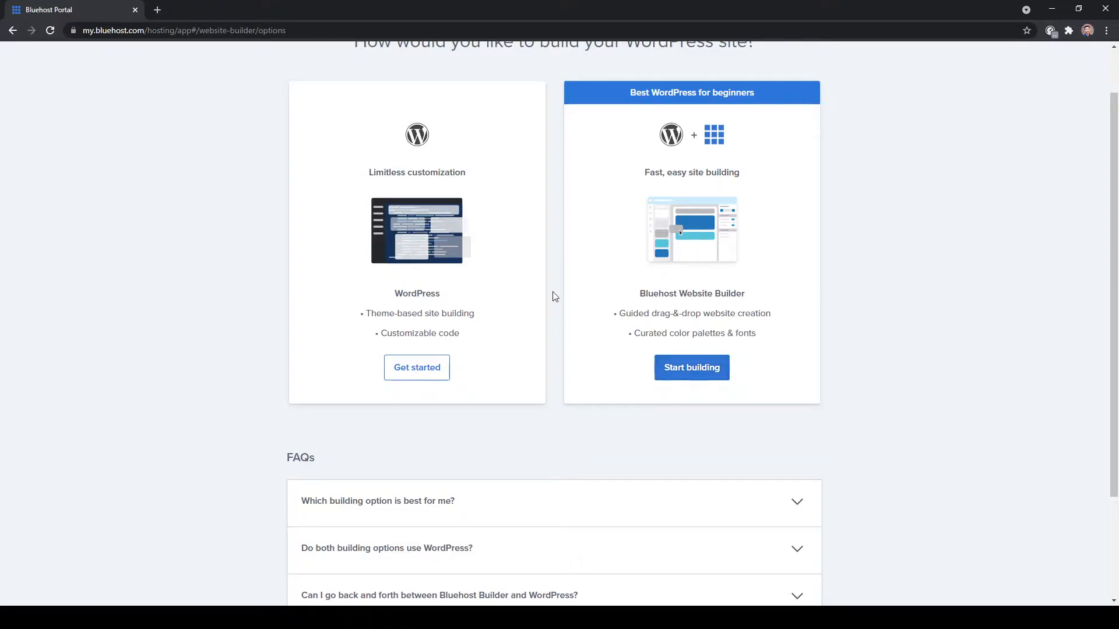
Choose the plain WordPress option and enter the site name "How to Wifi" with the tagline "Create Useful Videos".
left_click(423, 376)
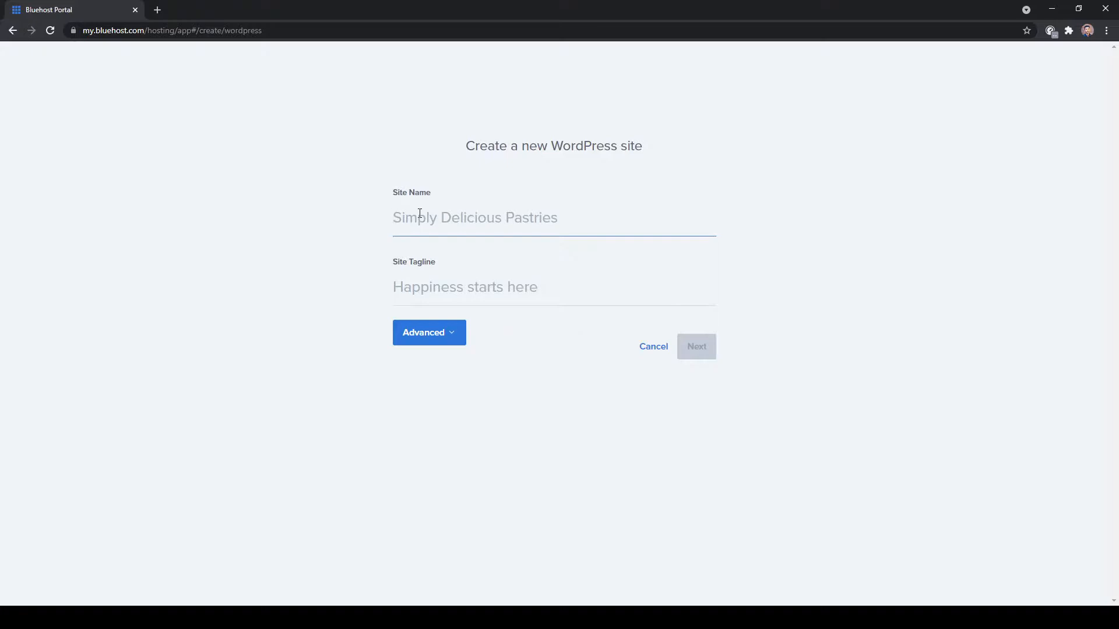
type("How to ")
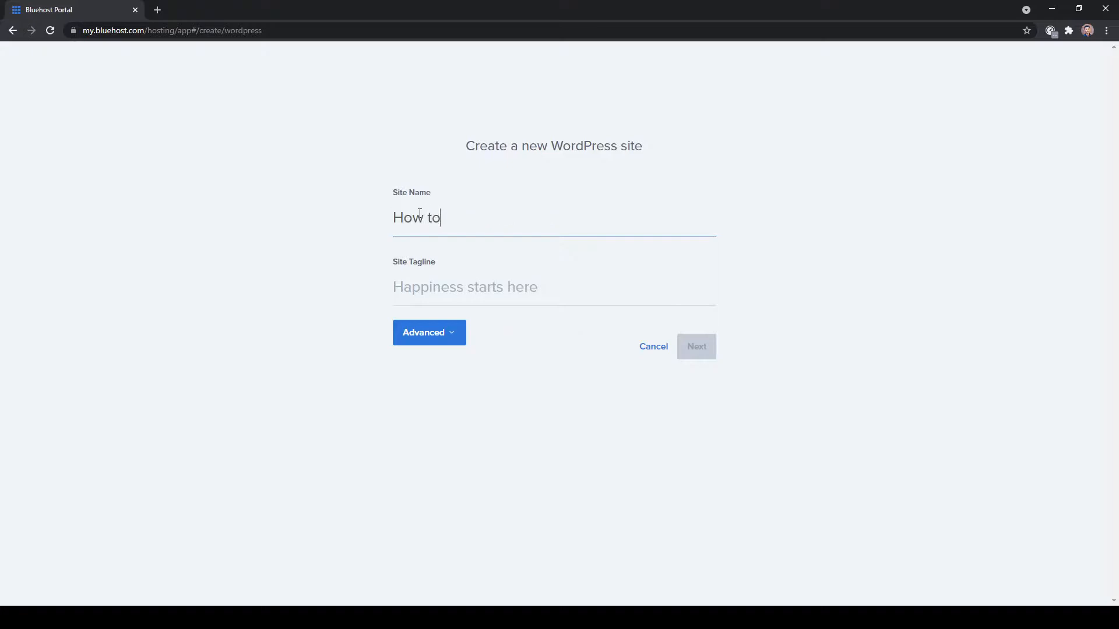
type("Wifi")
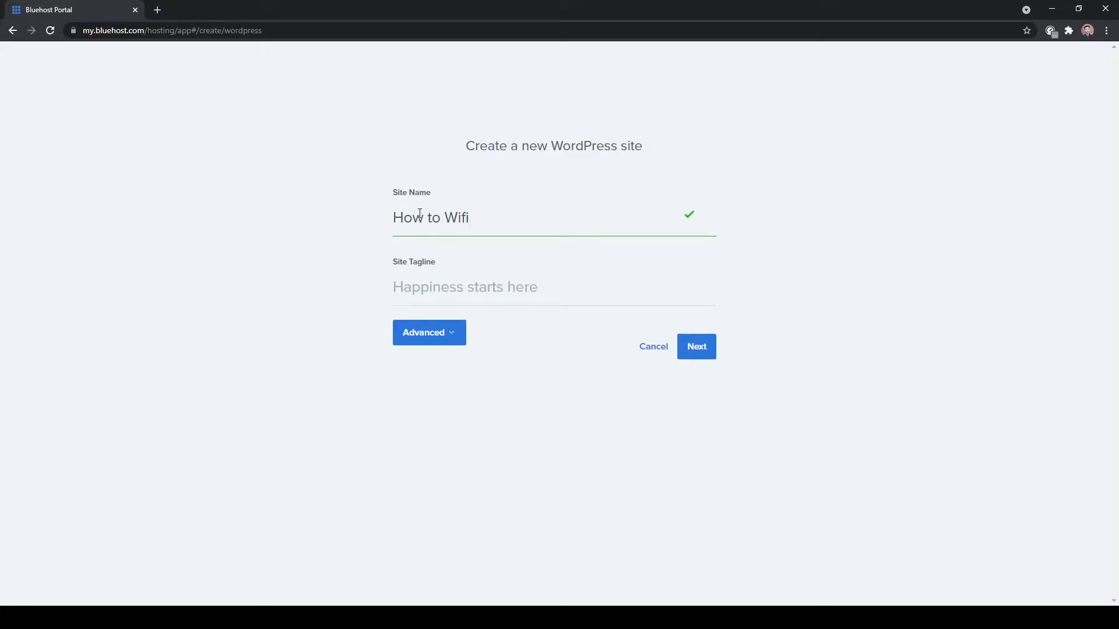
left_click(435, 287)
type("C")
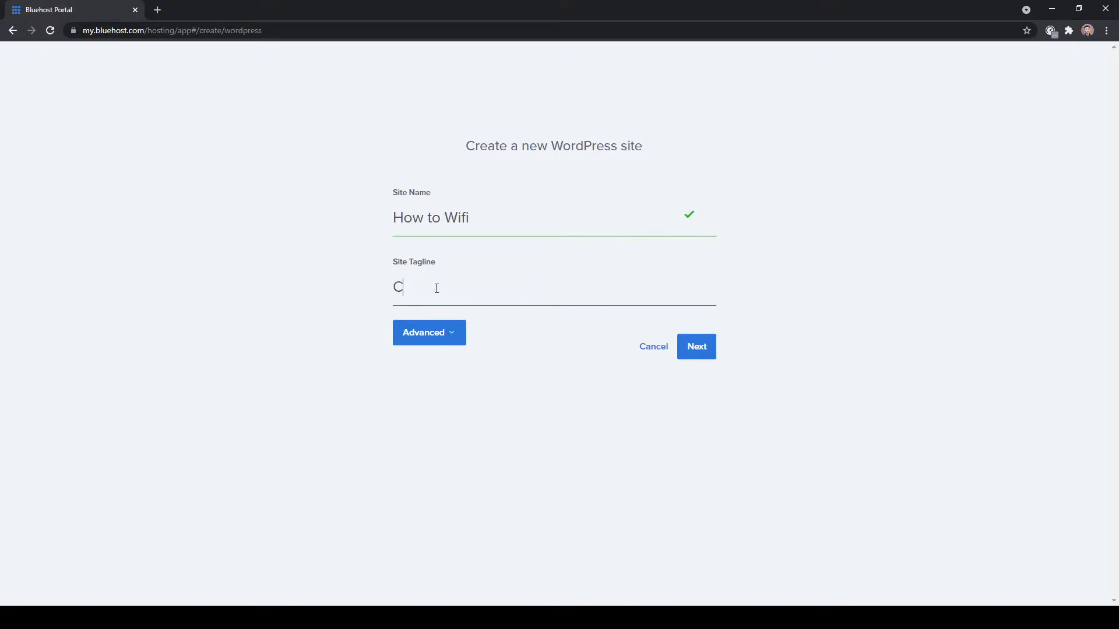
type("reate Usefu")
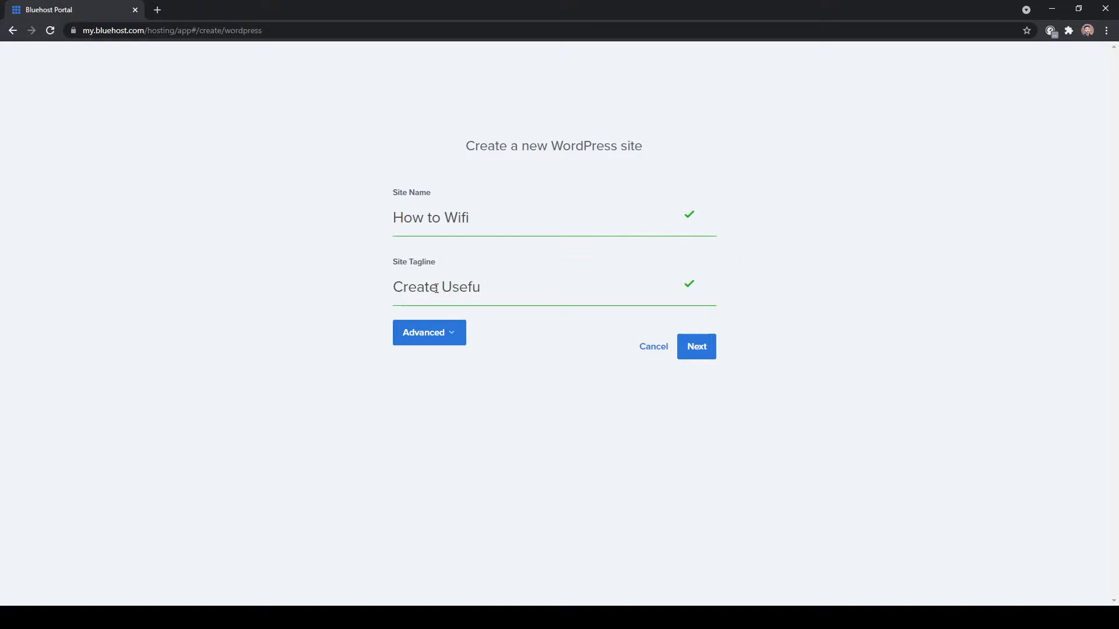
type("l Videos")
Look over the advanced email and WordPress admin login fields, leave them blank, and proceed to the domain selection.
left_click(449, 338)
left_click(415, 358)
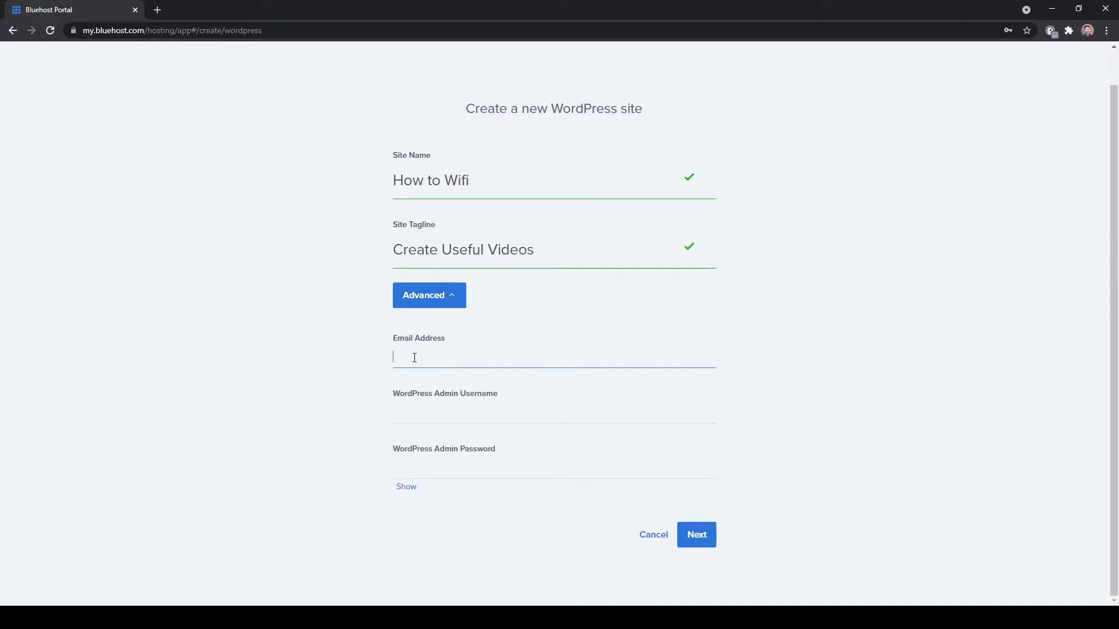
left_click(421, 415)
left_click(456, 469)
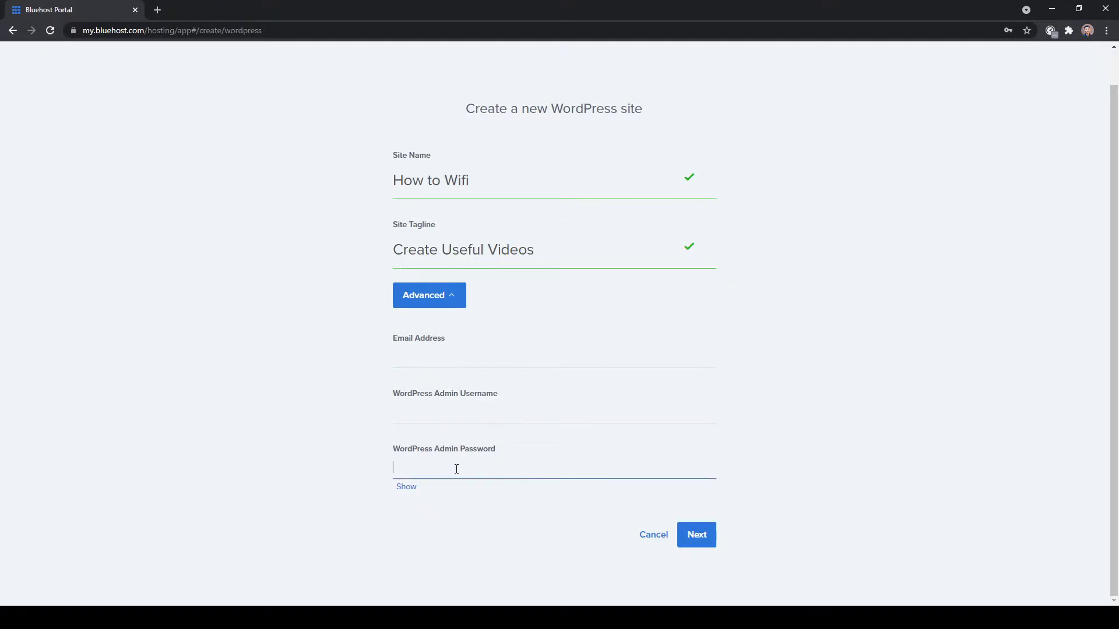
left_click(427, 304)
left_click(695, 348)
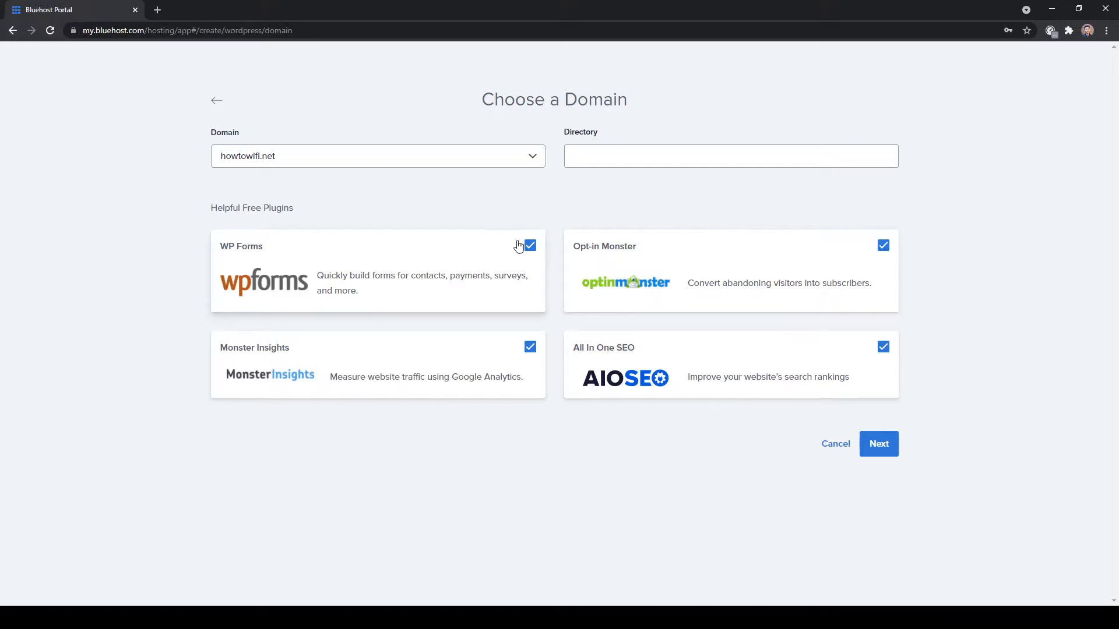
Exclude the WP Forms, Monster Insights, All In One SEO and Opt-in Monster plugins and continue with the howtowifi.net domain.
left_click(530, 254)
left_click(531, 348)
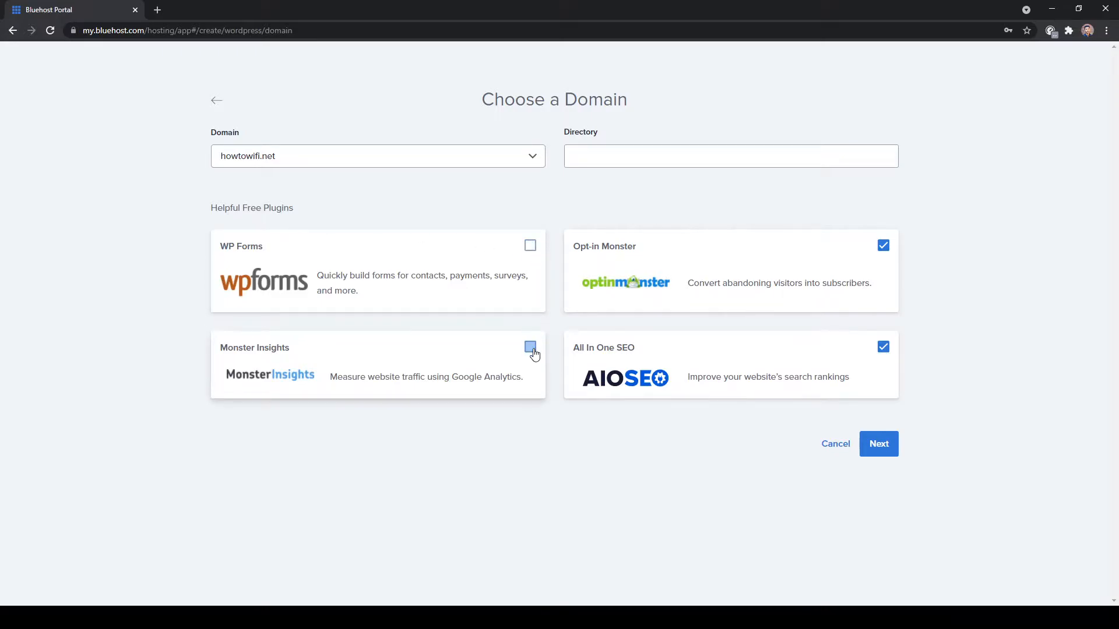
left_click(883, 347)
left_click(883, 246)
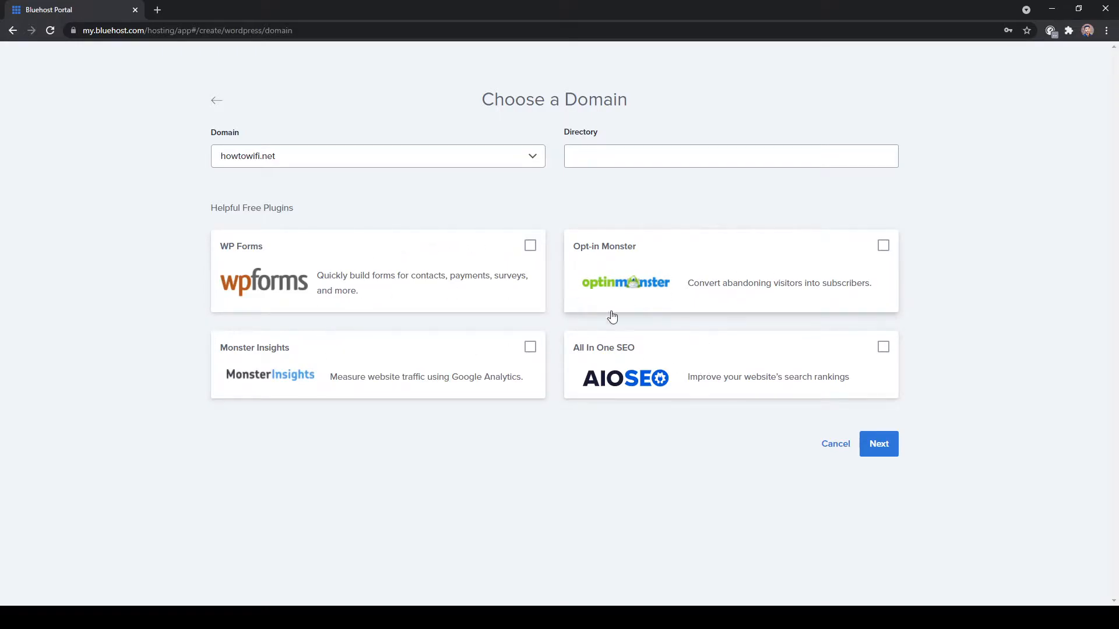
left_click(878, 445)
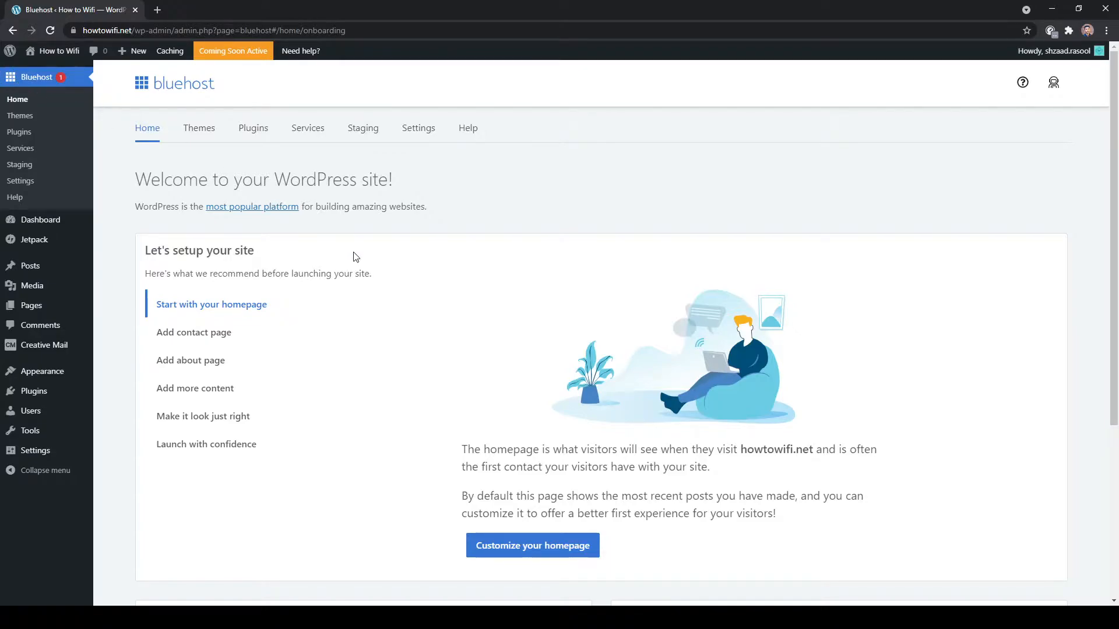
Visit the new site in a separate browser tab and look over its default post.
mouse_move(58, 57)
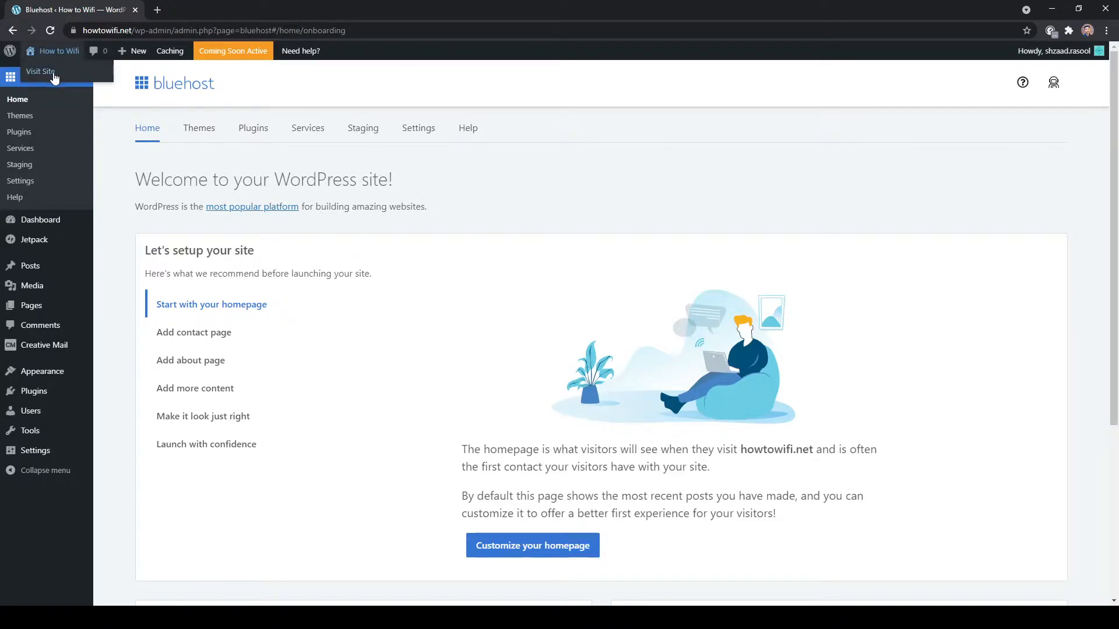
middle_click(54, 77)
left_click(222, 9)
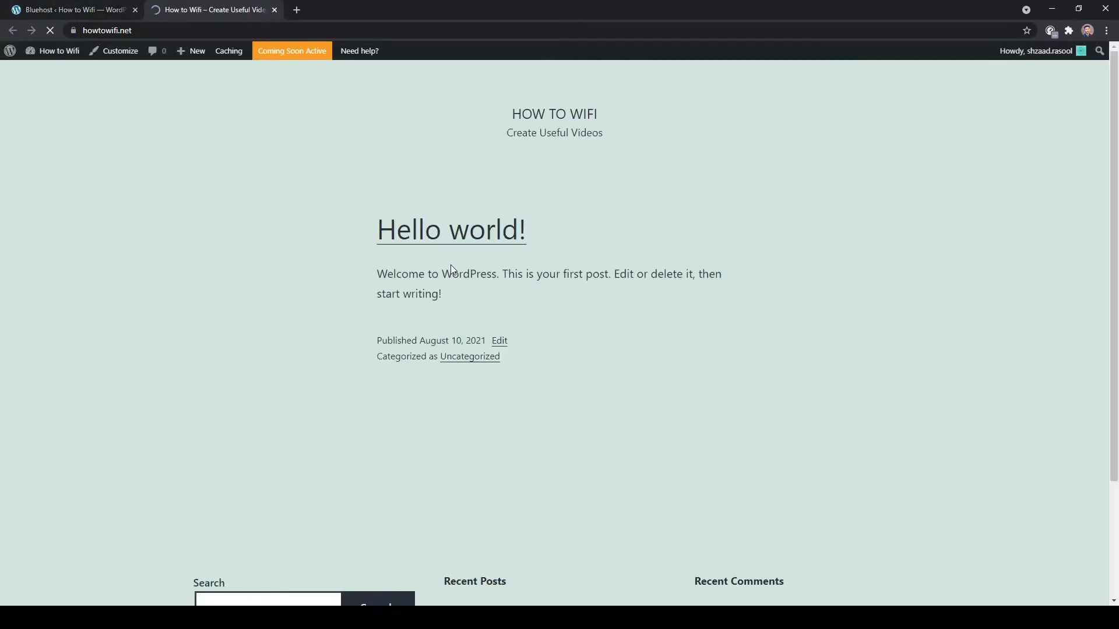
left_click_drag(335, 195, 471, 378)
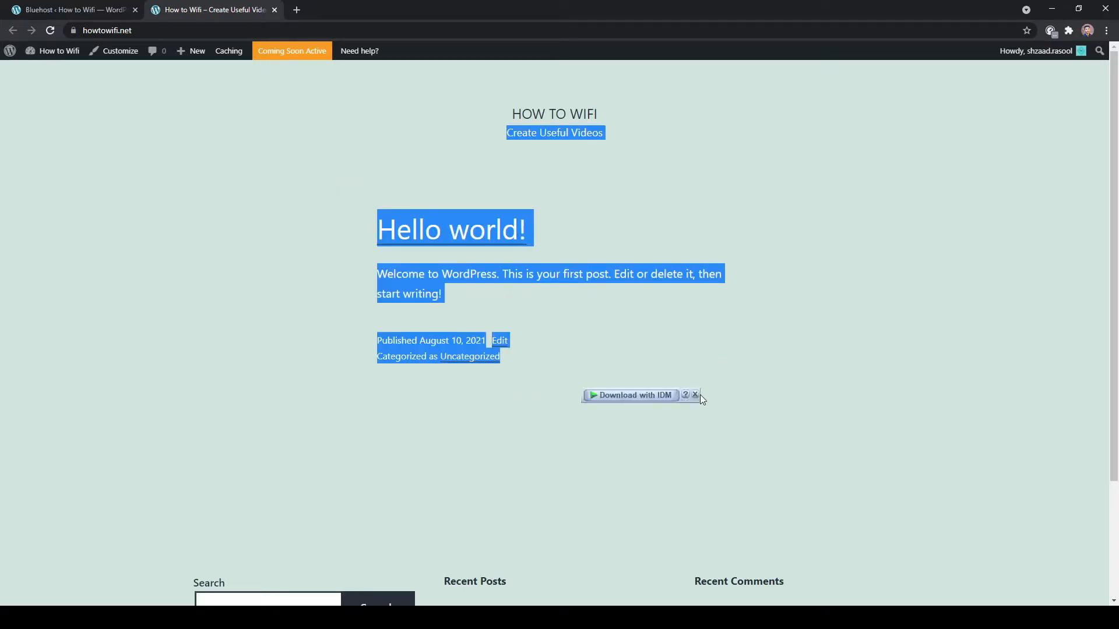
left_click(635, 377)
Return to the WordPress admin, browse the popular themes available to add, and preview the Kadence theme.
left_click(102, 7)
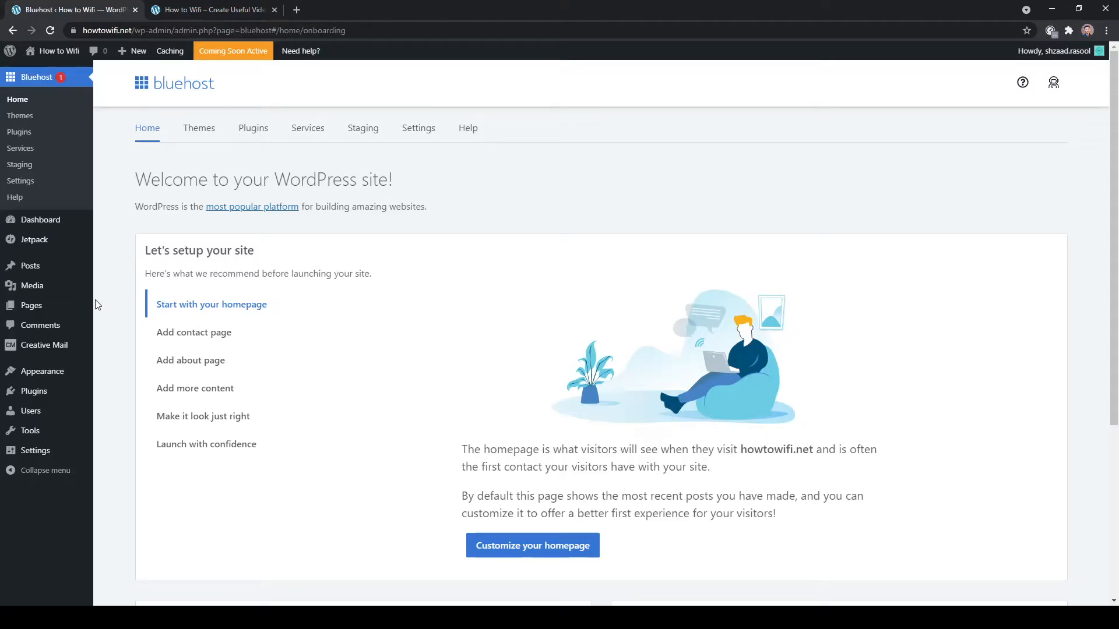
mouse_move(42, 378)
left_click(114, 379)
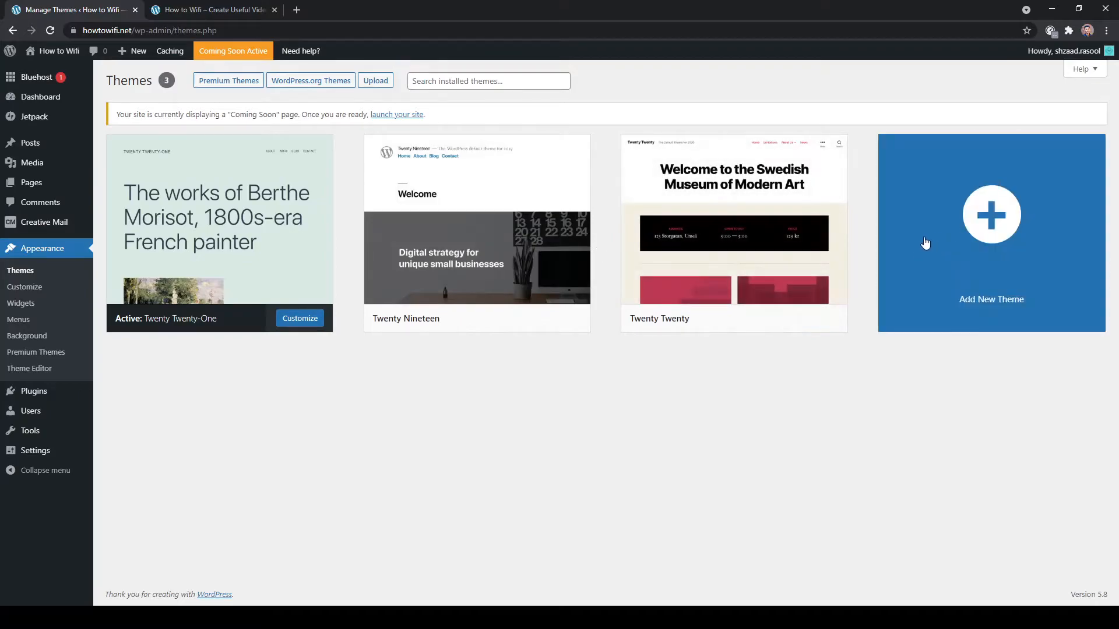
left_click(955, 233)
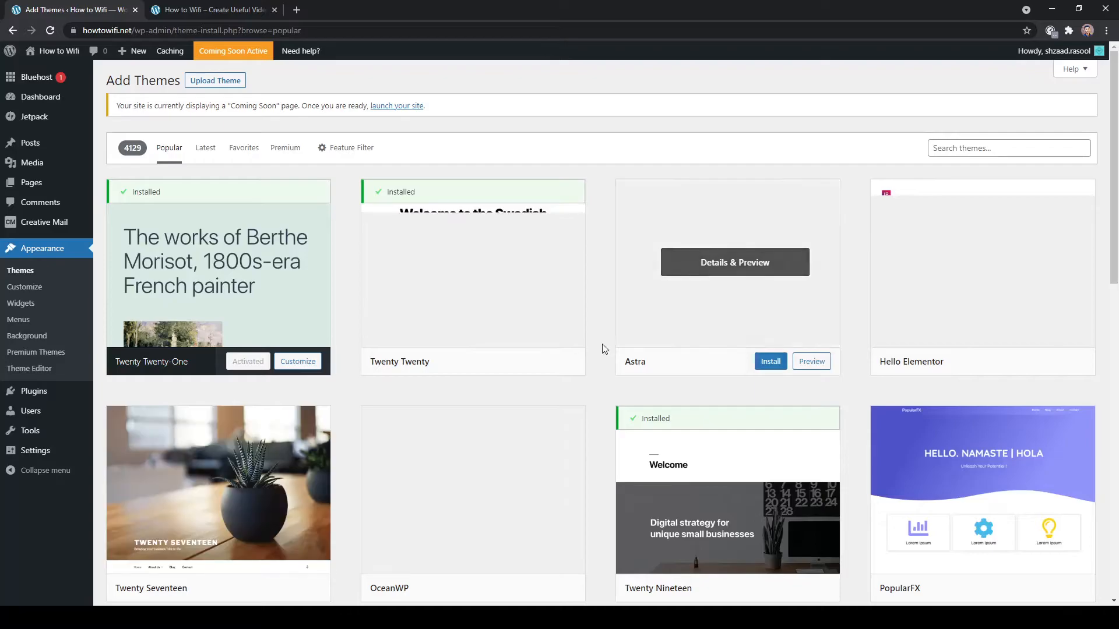
scroll(391, 417, "down", 2)
scroll(391, 417, "down", 4)
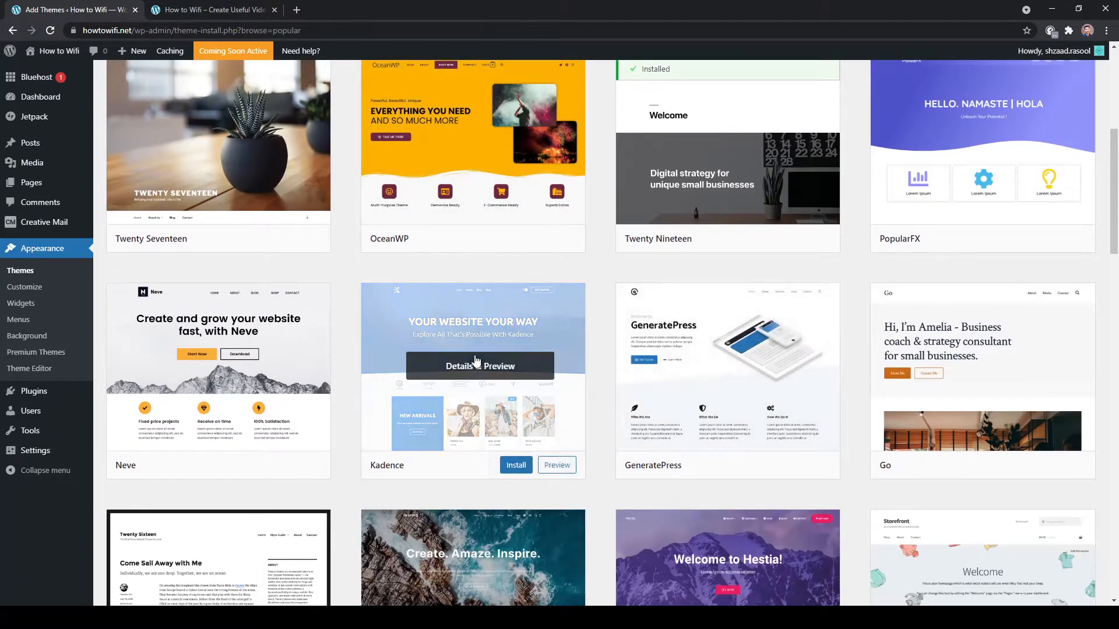
left_click(484, 374)
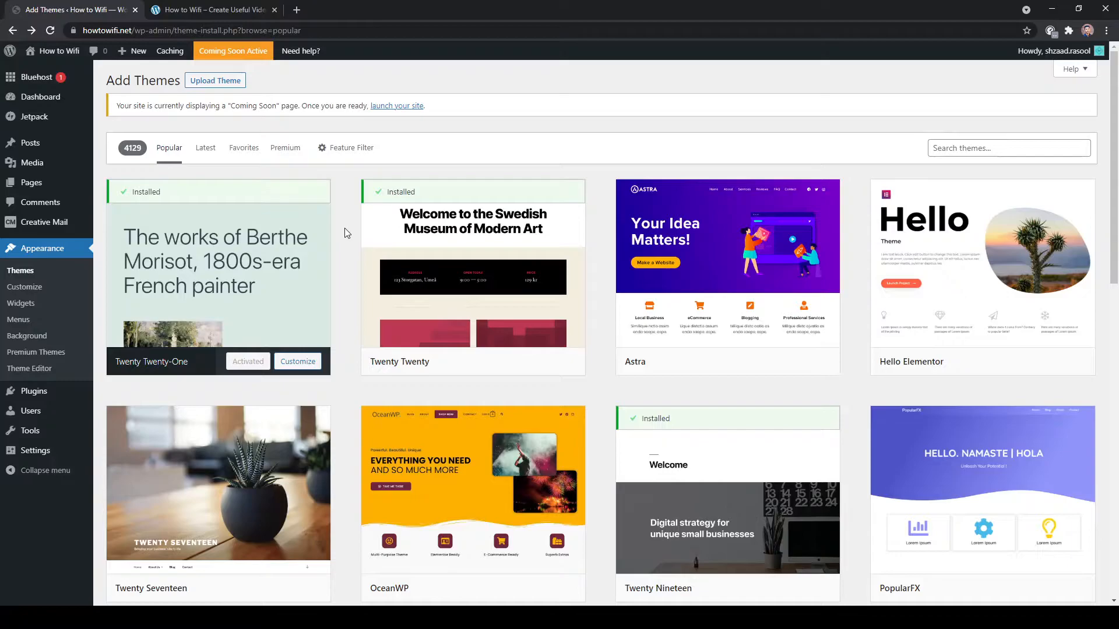
Find the Hestia theme among the popular themes, look through its preview, and install and activate it.
scroll(259, 446, "down", 7)
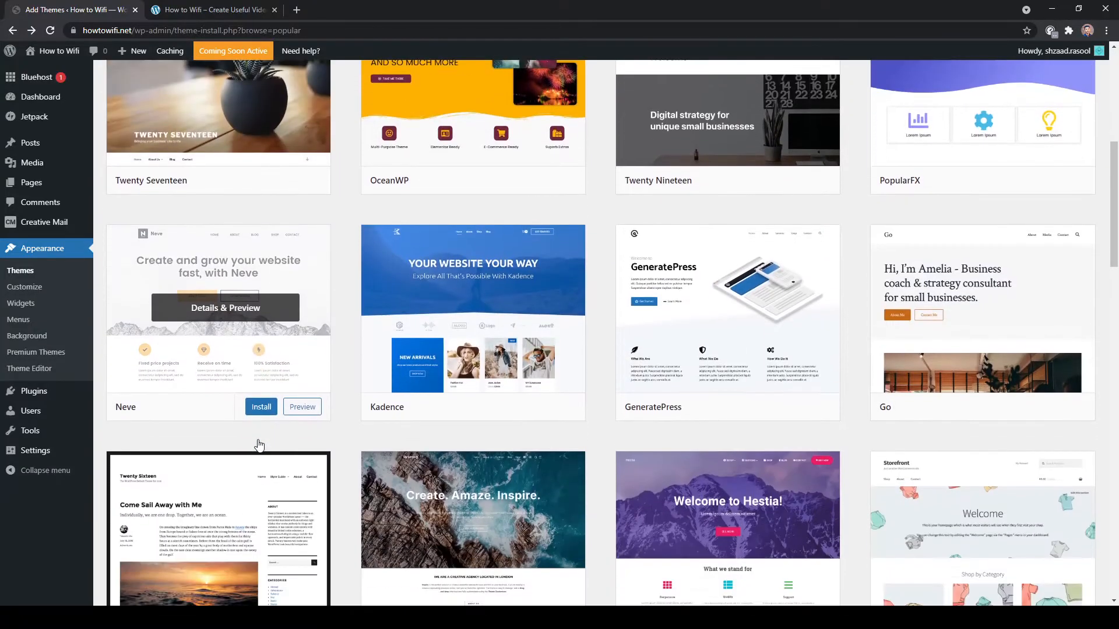
scroll(410, 353, "down", 3)
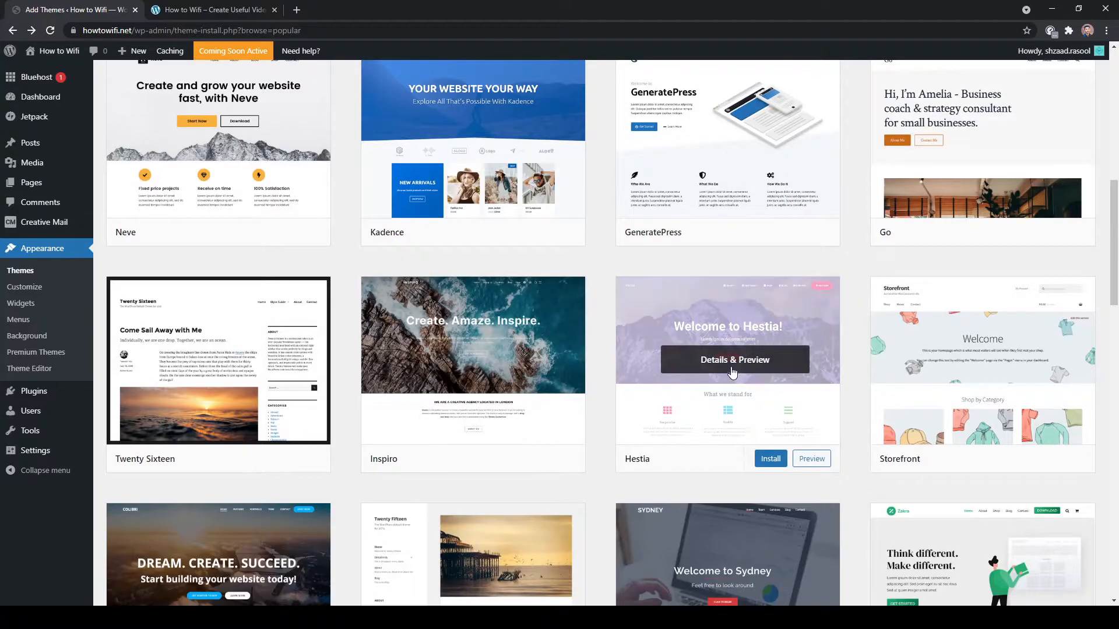
left_click(733, 373)
scroll(524, 316, "down", 6)
scroll(524, 316, "up", 6)
scroll(523, 316, "down", 10)
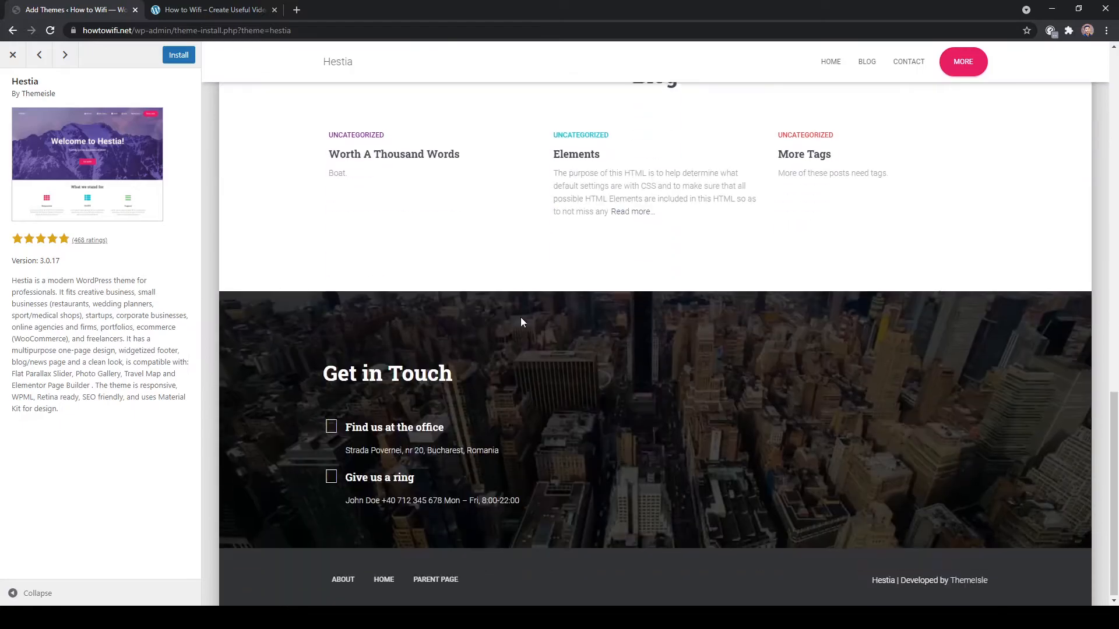
scroll(520, 317, "up", 8)
scroll(520, 317, "up", 2)
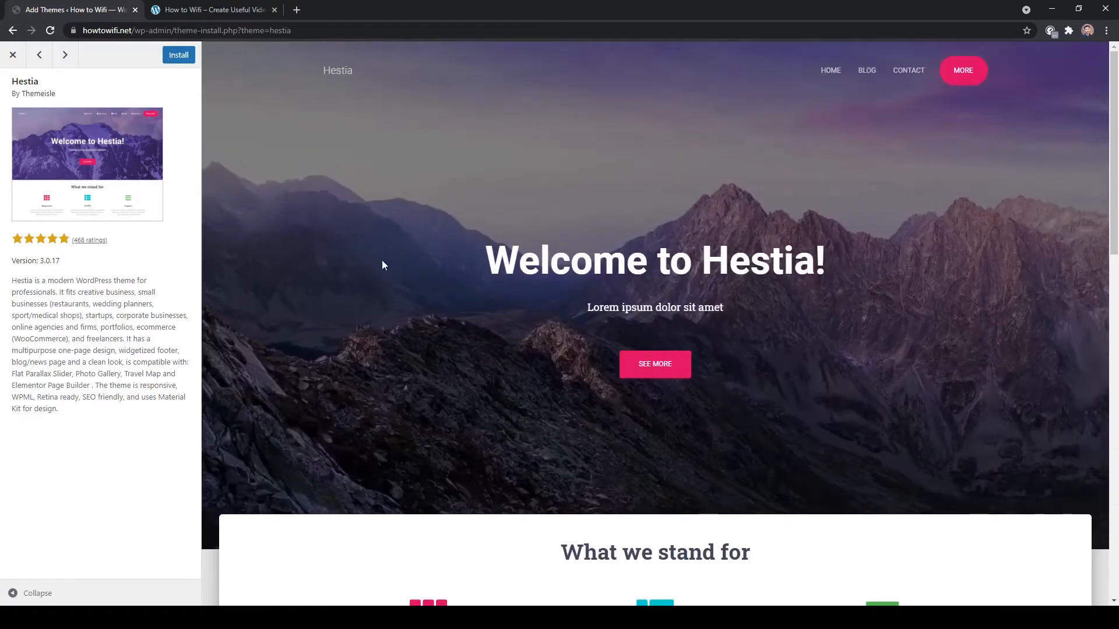
left_click(178, 54)
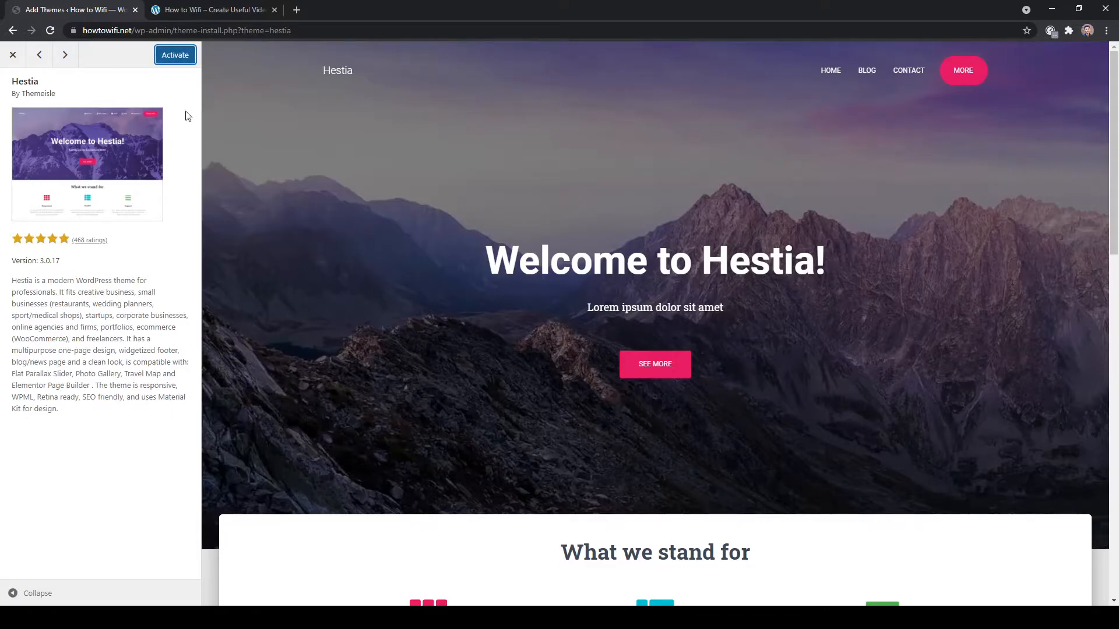
left_click(170, 57)
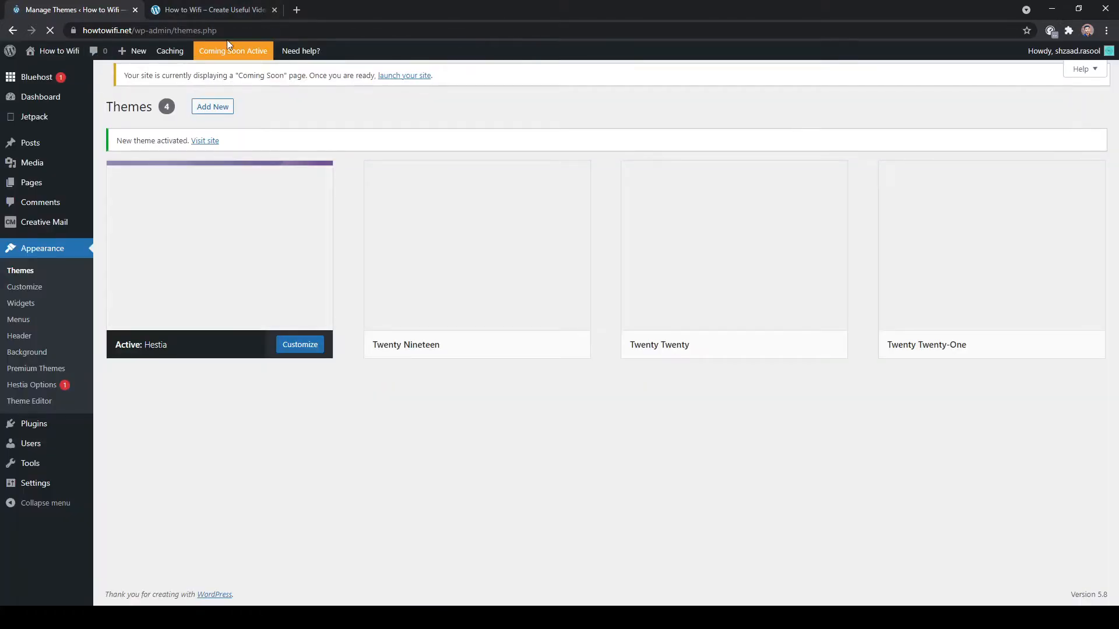
Reload the live site and look over its homepage with the Hestia theme applied.
left_click(222, 5)
left_click(46, 31)
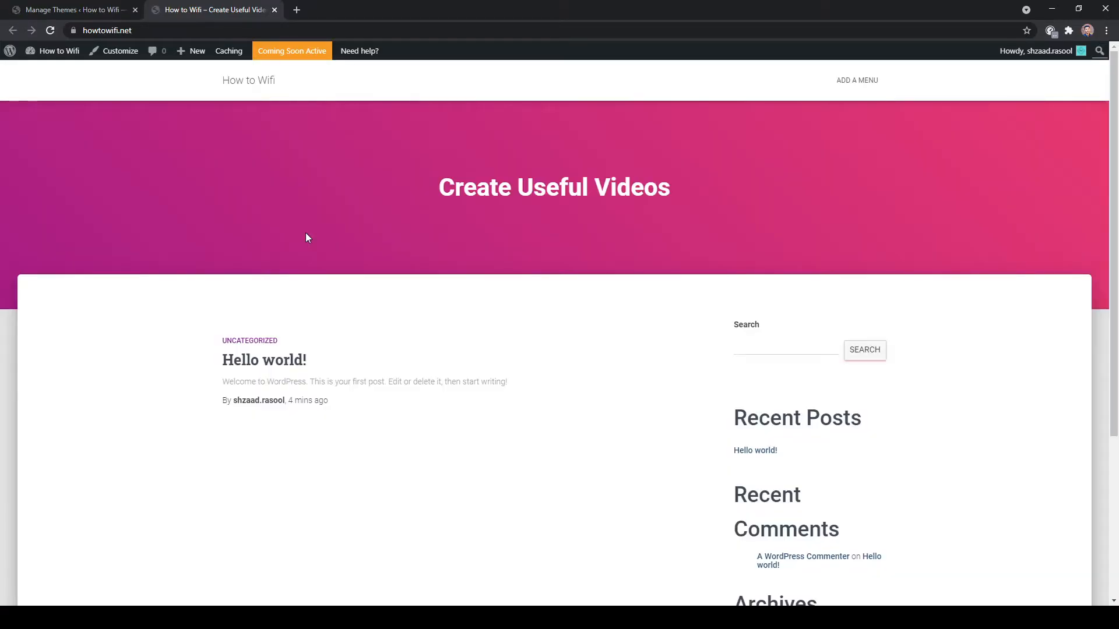
scroll(609, 350, "down", 4)
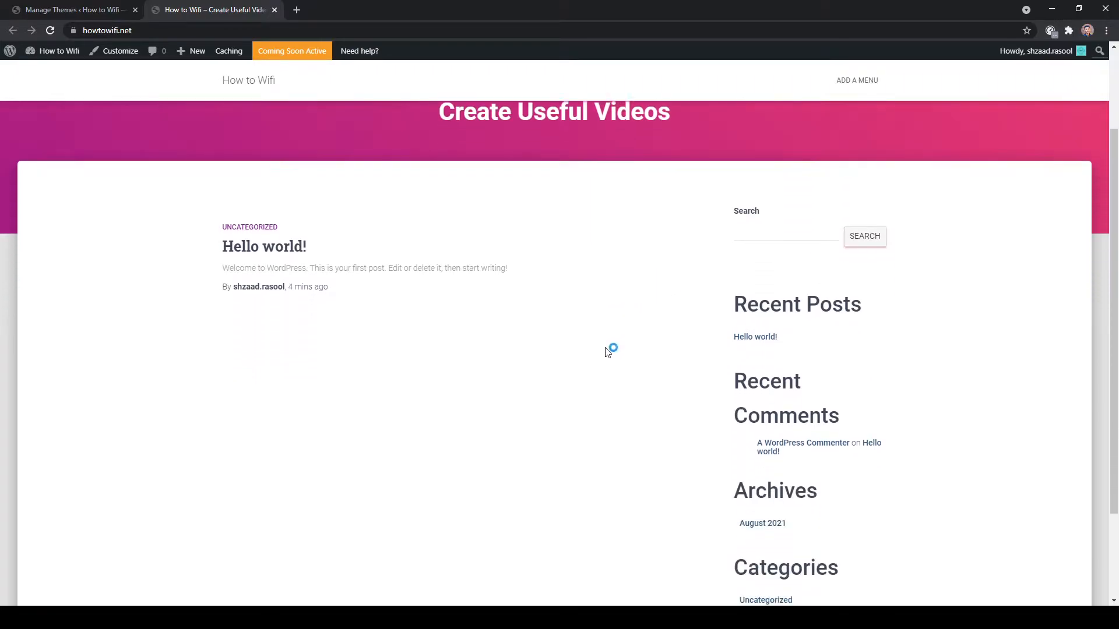
scroll(609, 350, "up", 4)
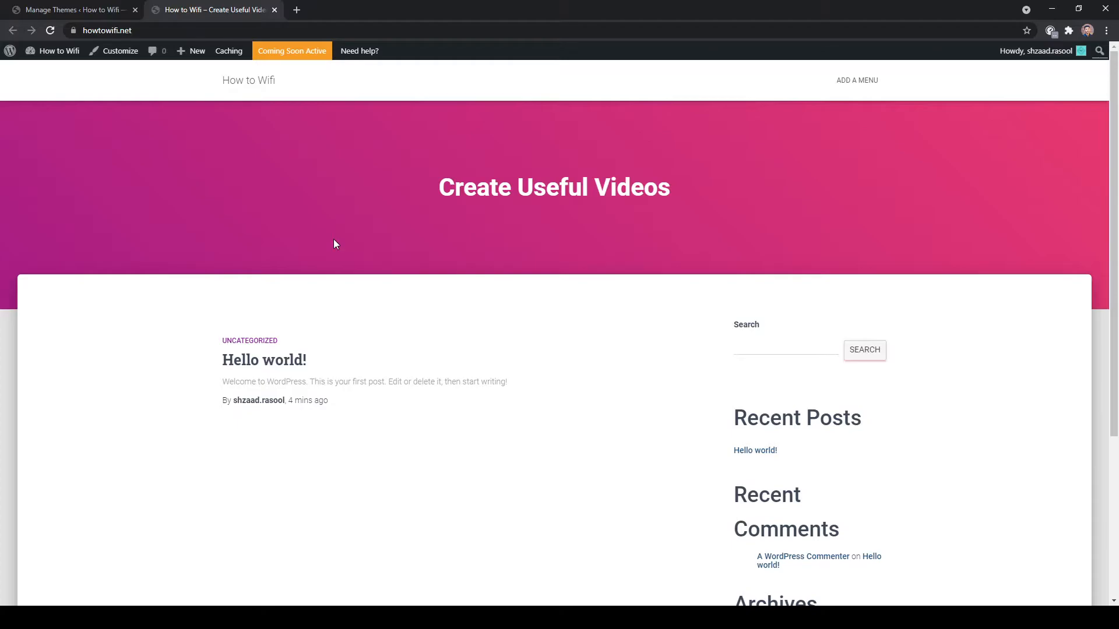
Search the new plugins for "astra", and install and activate the Starter Templates plugin.
left_click(40, 10)
mouse_move(40, 428)
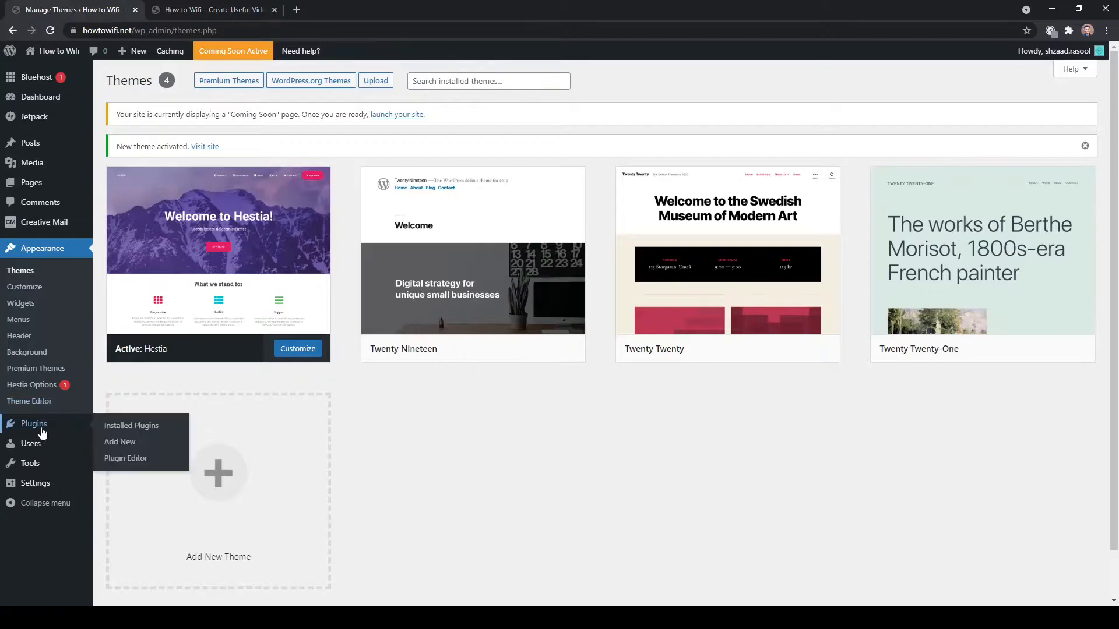
left_click(115, 450)
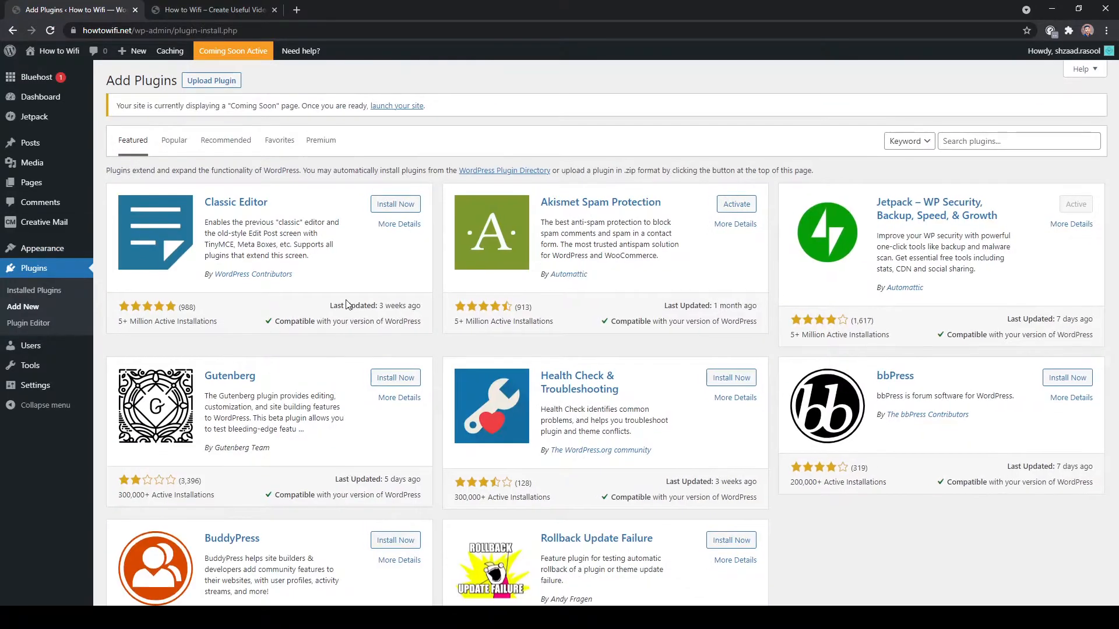
left_click(961, 138)
type("astra")
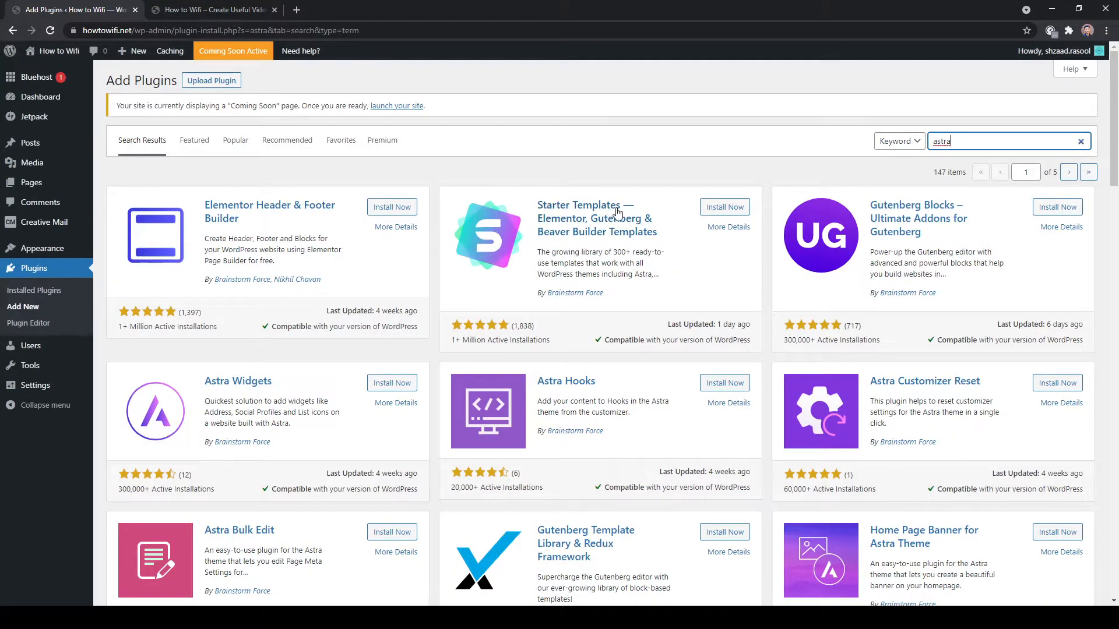
left_click(733, 211)
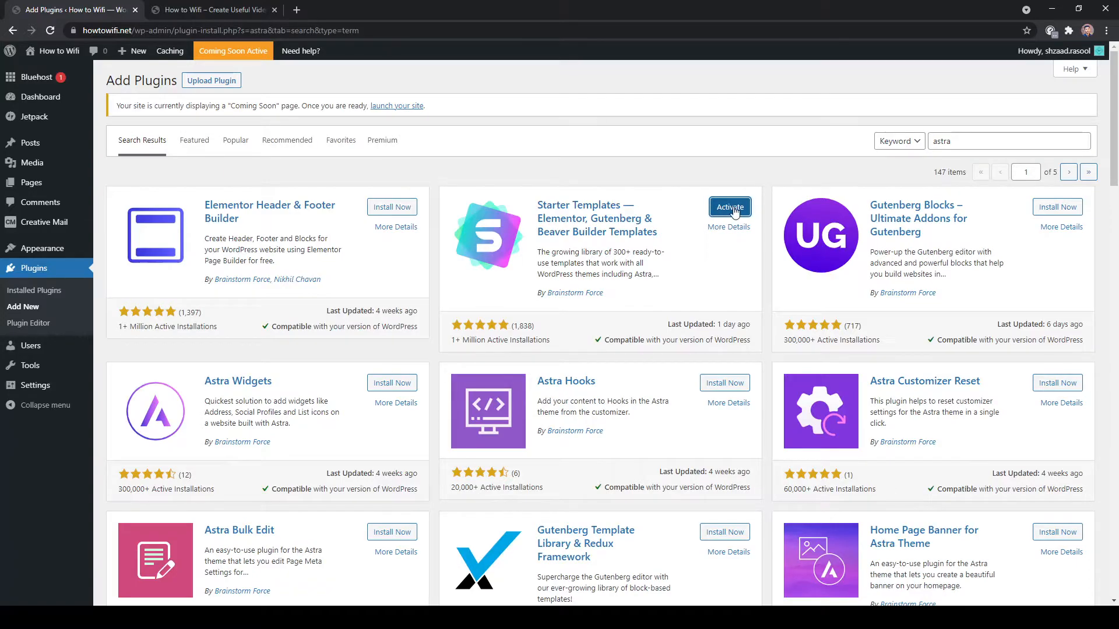
left_click(732, 214)
Open the Starter Templates library from the installed plugins list, reaching the page builder selection.
scroll(689, 287, "down", 8)
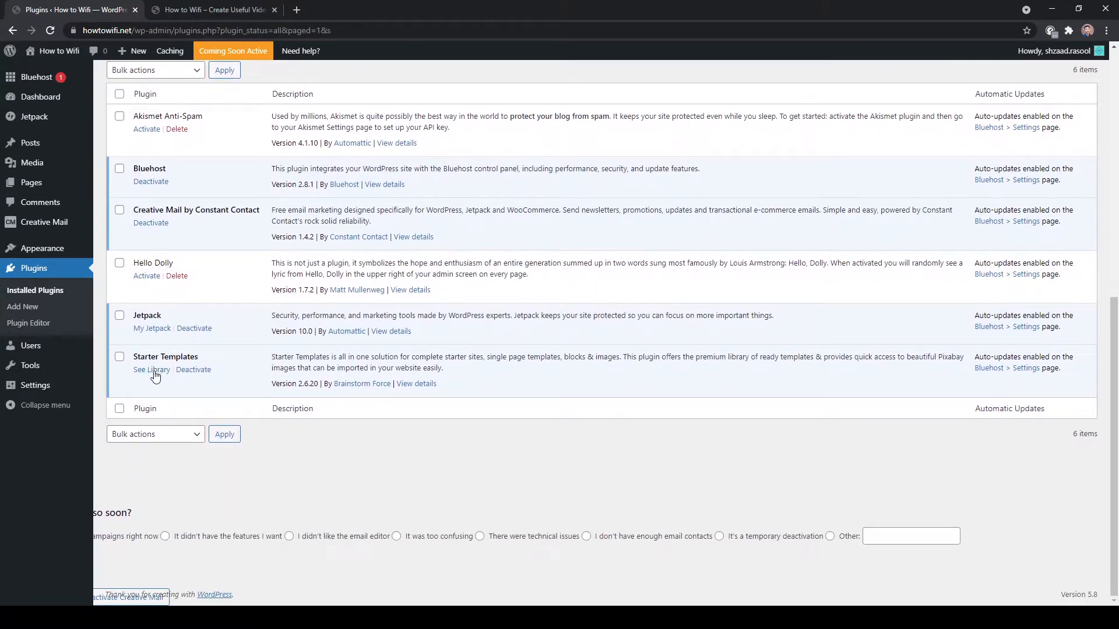
left_click(151, 373)
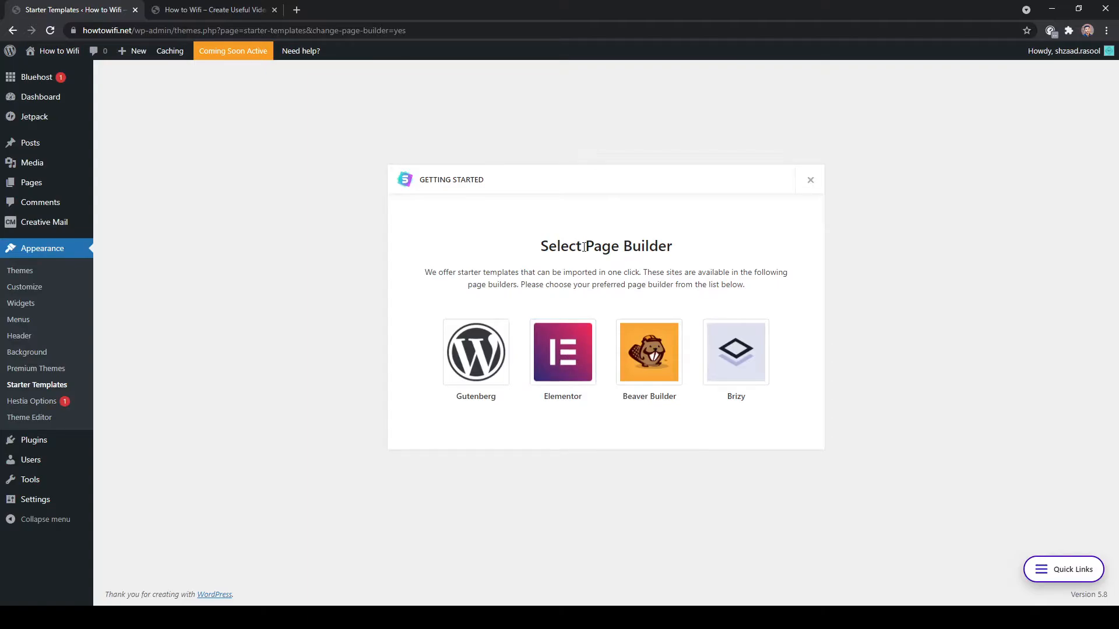
left_click_drag(581, 247, 679, 250)
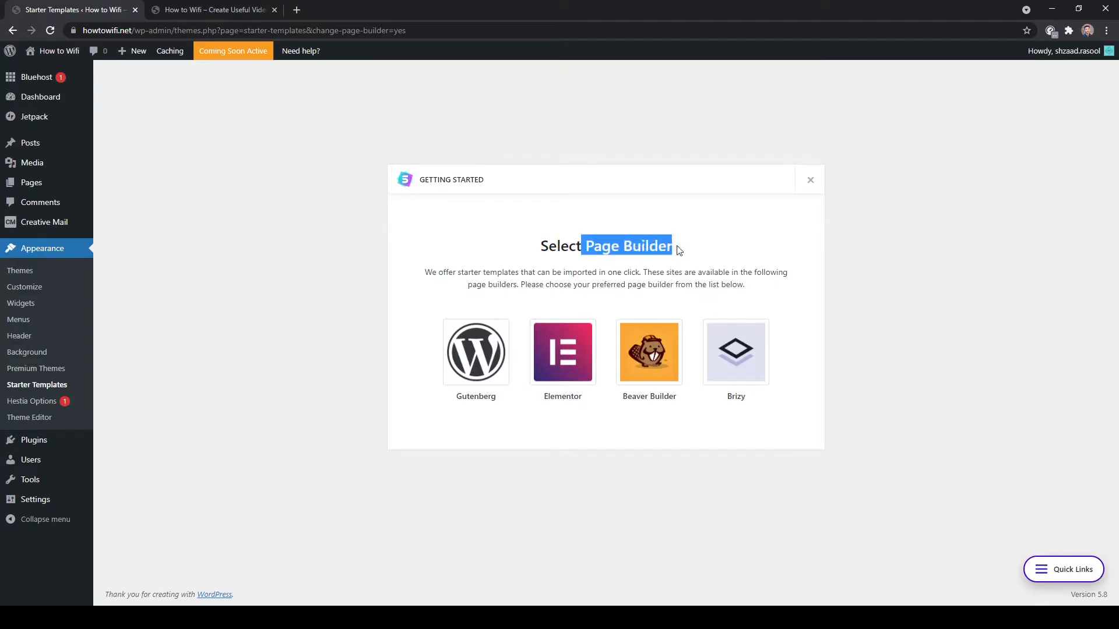
Choose Elementor as the page builder and filter the starter templates to show only free ones.
left_click(610, 277)
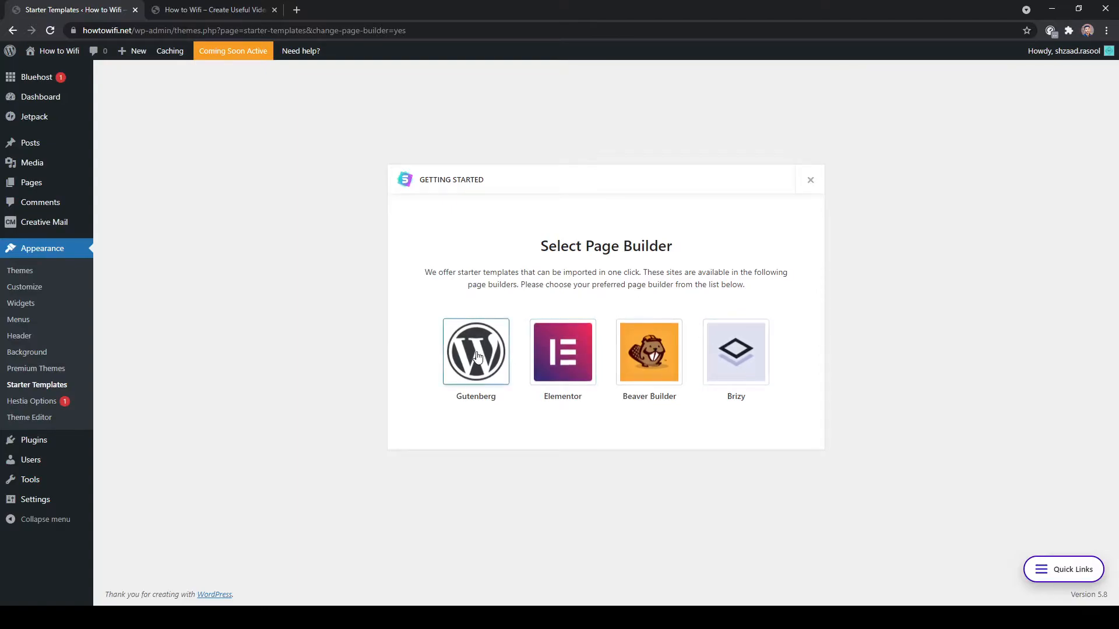
left_click(571, 362)
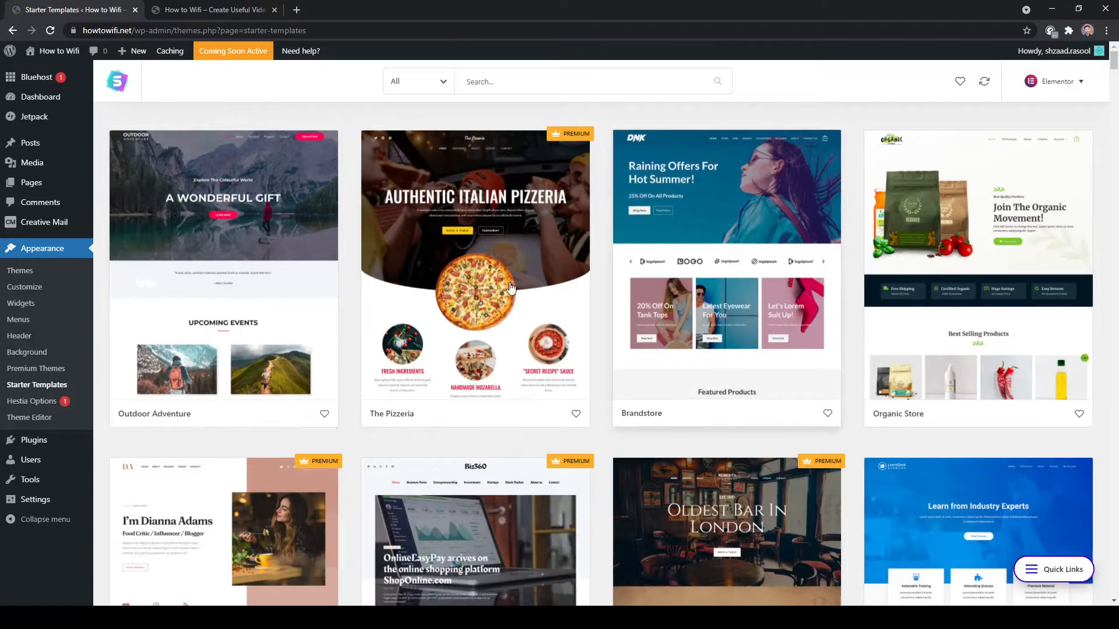
scroll(450, 285, "down", 6)
scroll(450, 286, "down", 7)
scroll(451, 282, "up", 14)
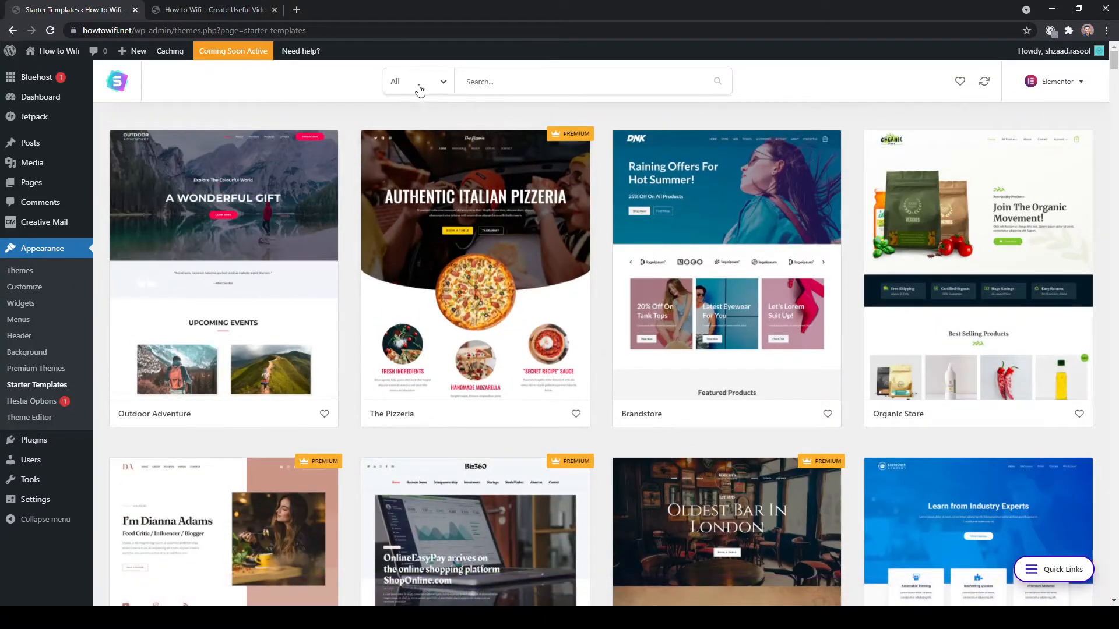
left_click(416, 89)
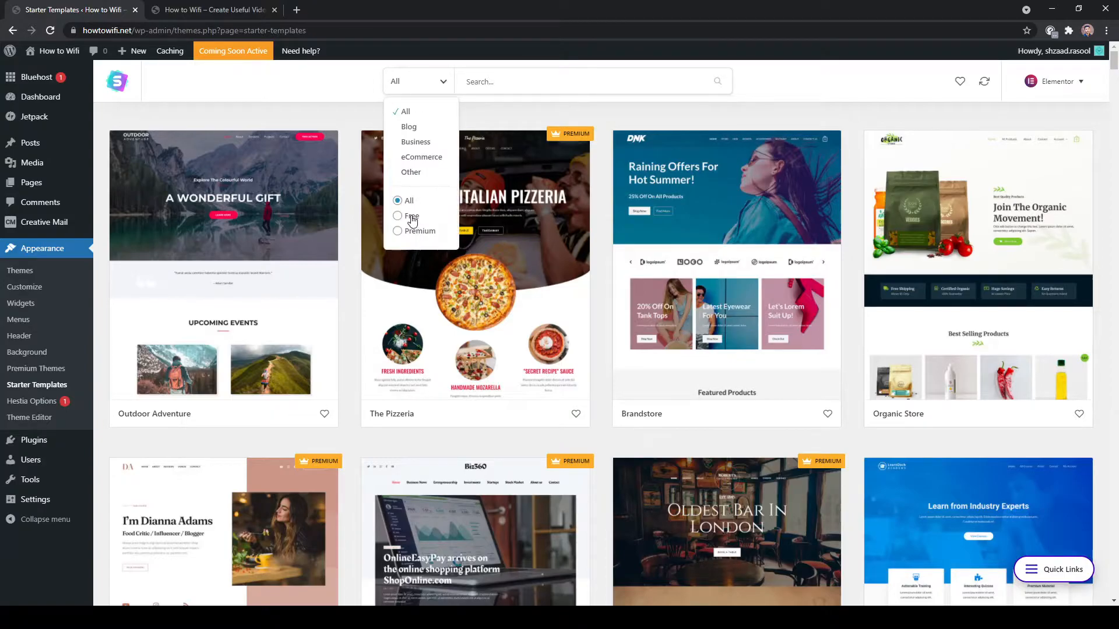
left_click(407, 221)
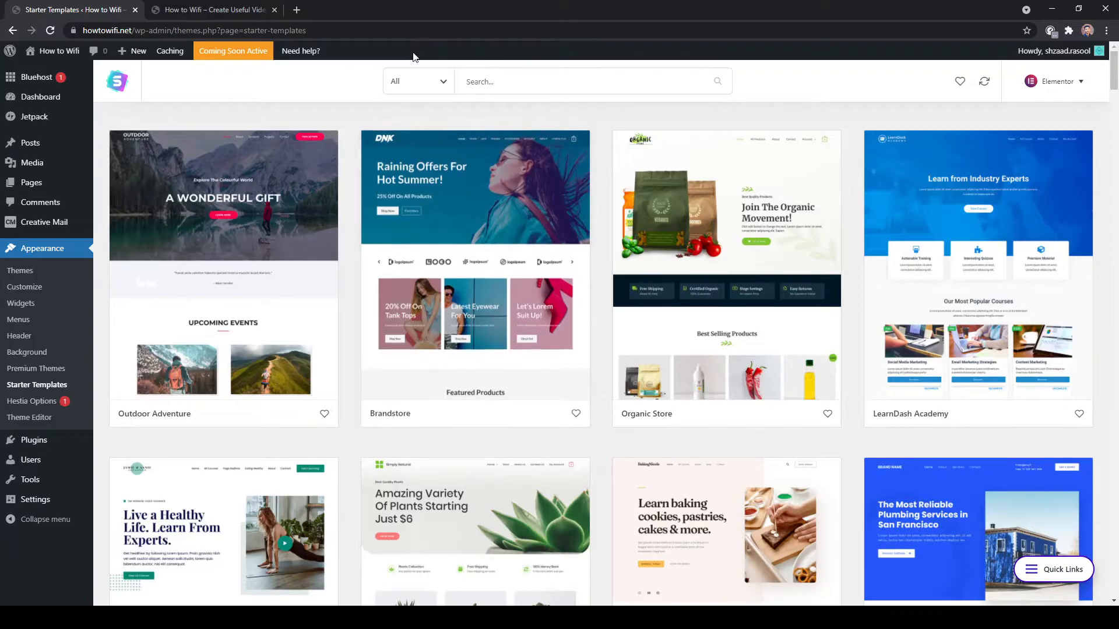
Look over the free templates in the Blog category and return to all categories.
left_click(414, 87)
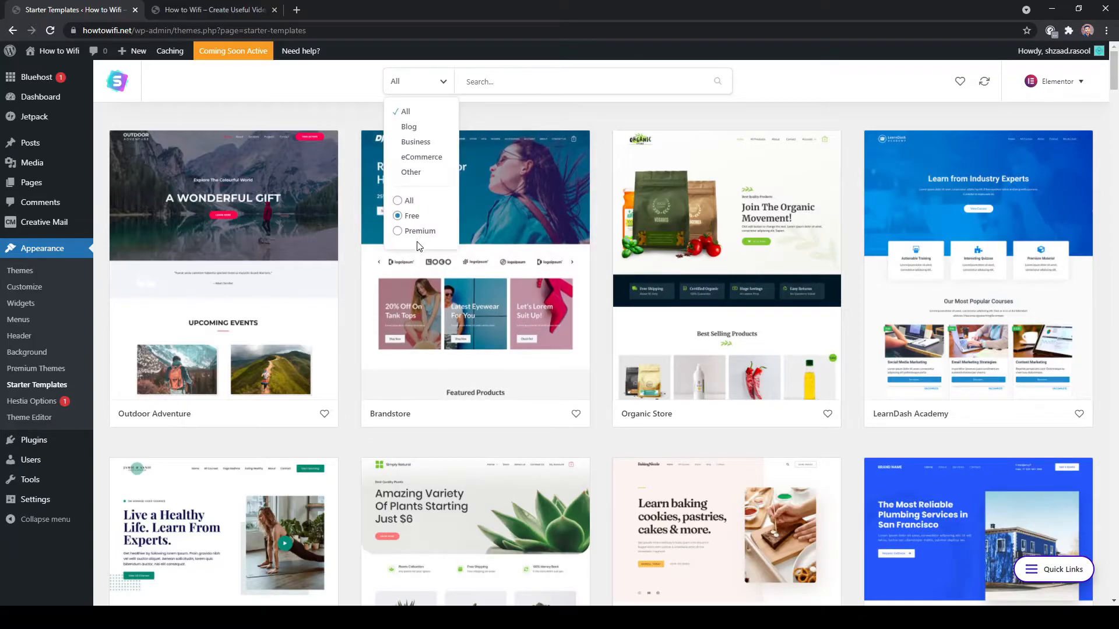
left_click(409, 128)
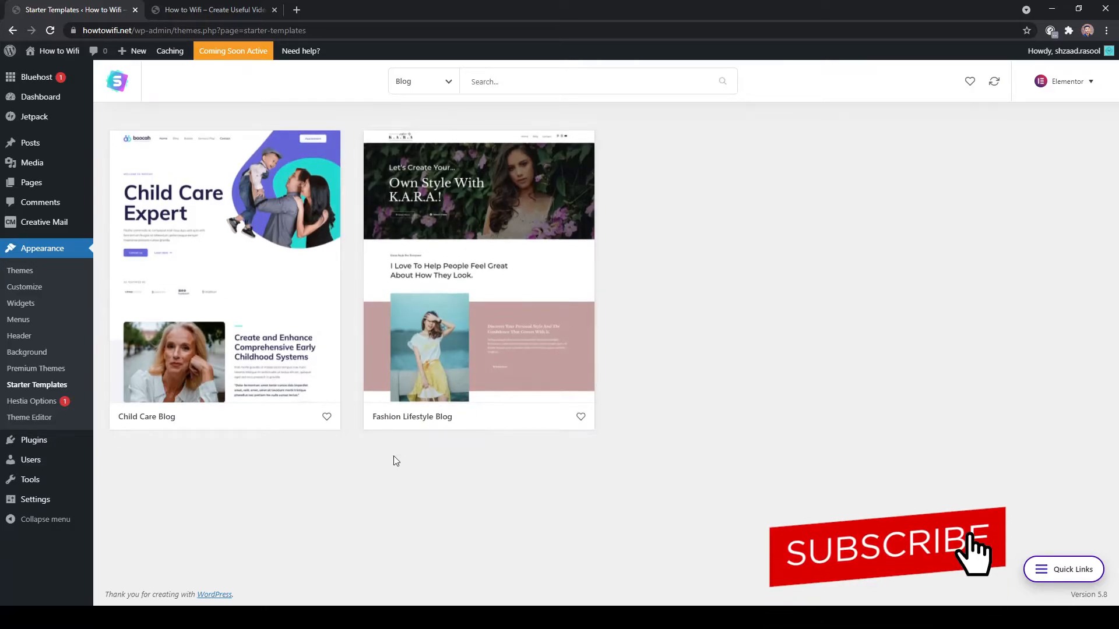
left_click(408, 83)
left_click(415, 114)
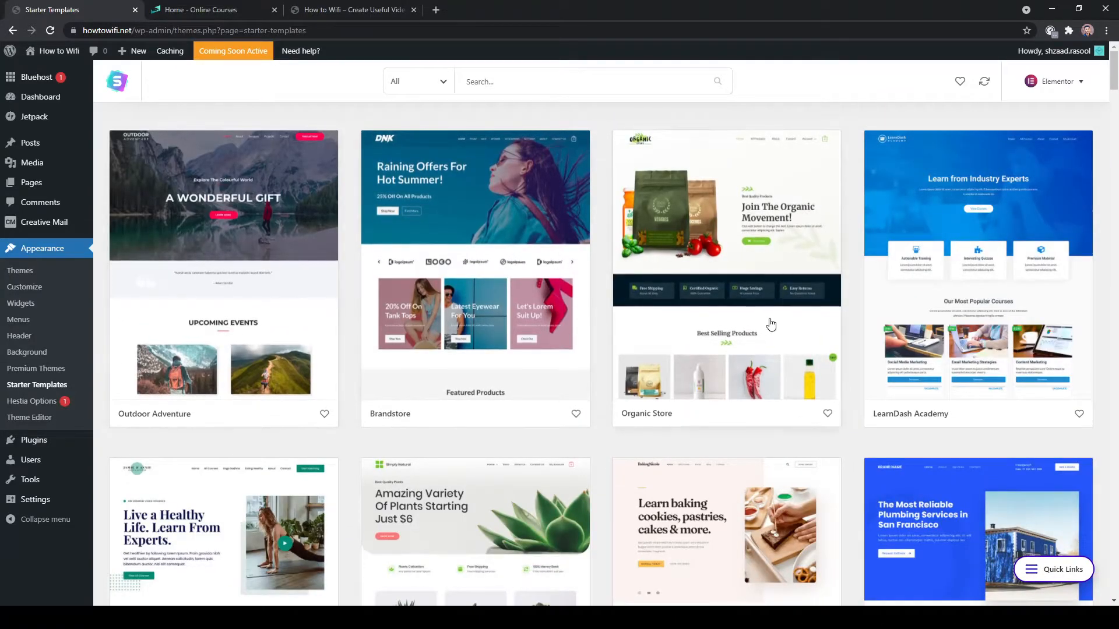
Start importing the complete Outdoor Adventure site, answering the survey with Intermediate WordPress experience and whom the website is for.
left_click(220, 243)
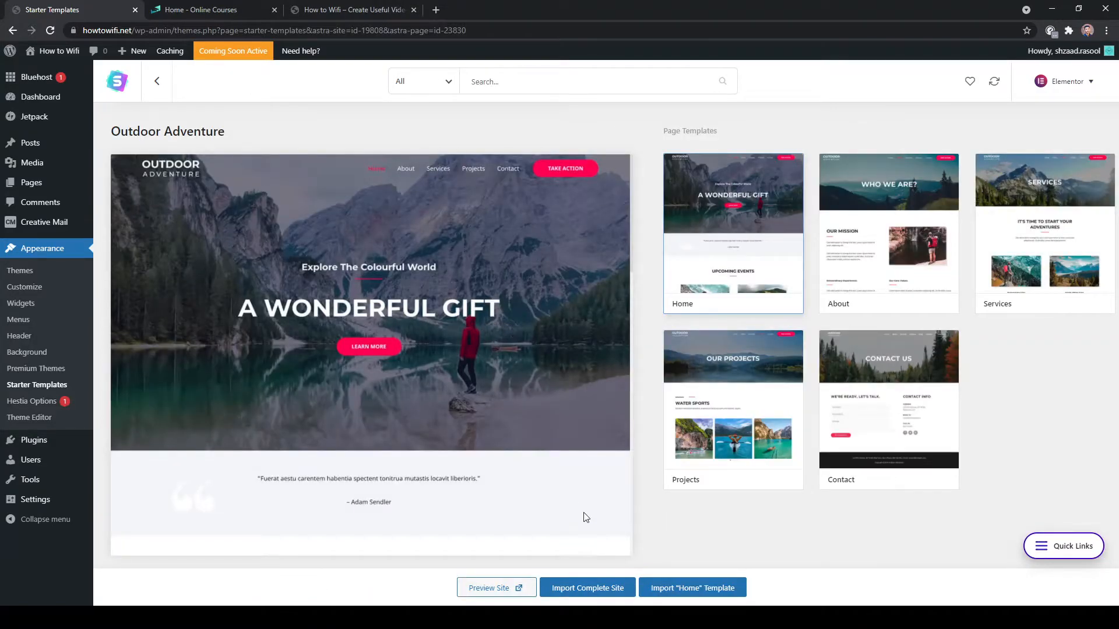
left_click(589, 589)
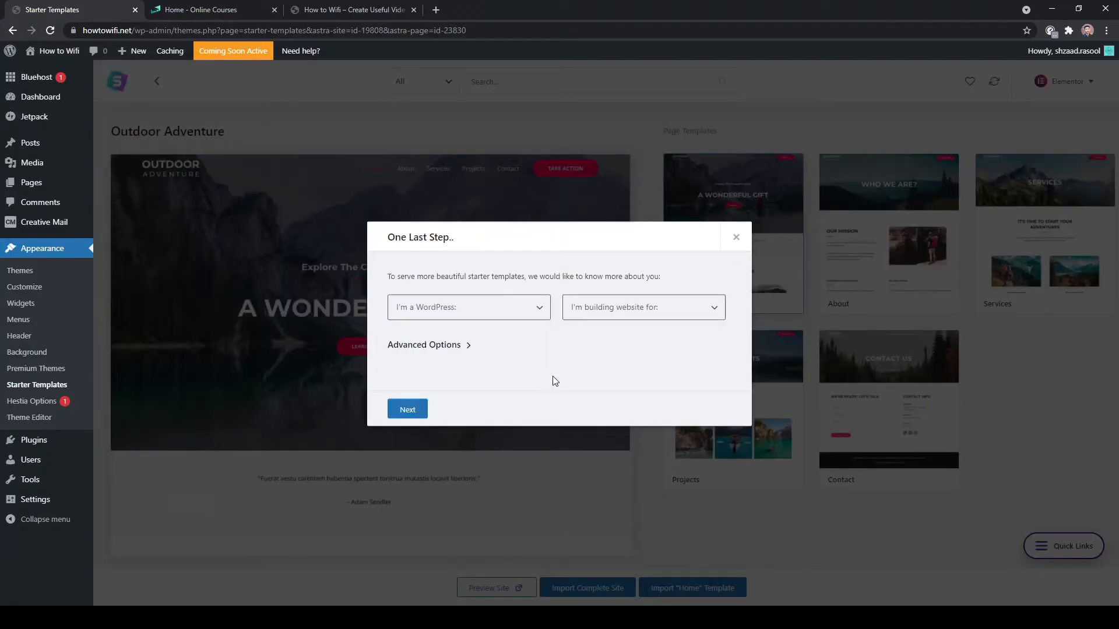
left_click(430, 314)
left_click(439, 370)
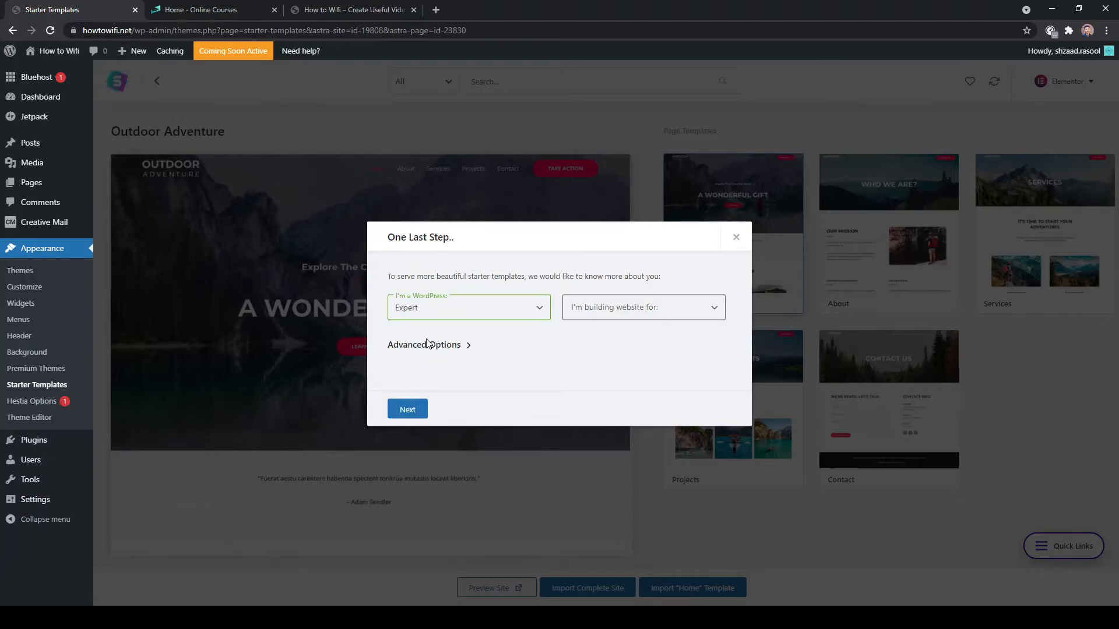
key("Up")
left_click(635, 309)
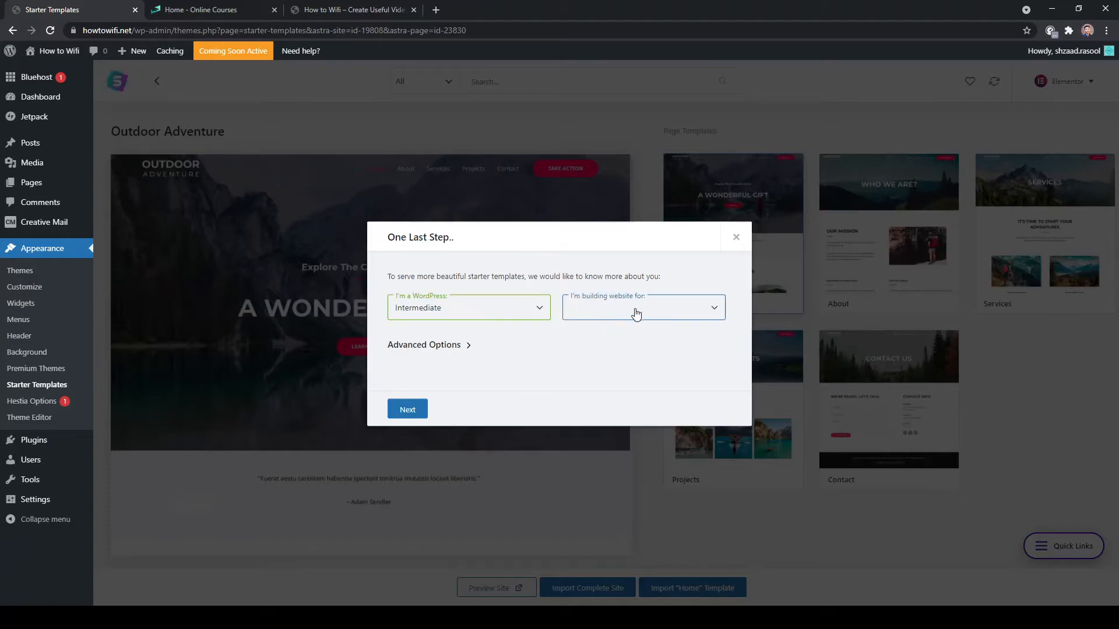
left_click(588, 343)
left_click(417, 413)
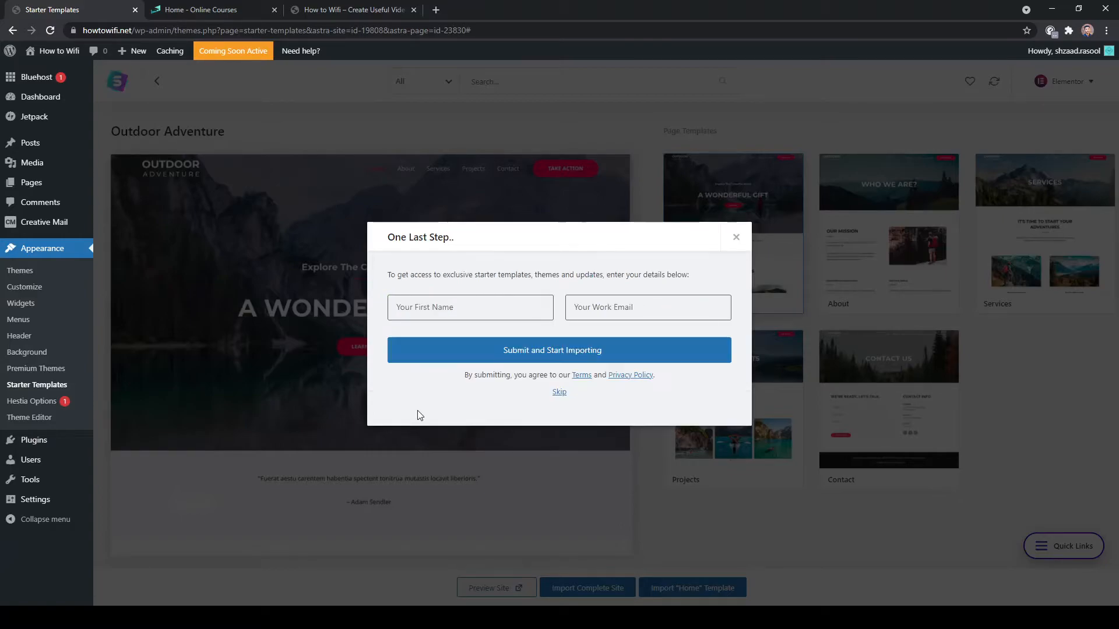
Skip the first name and work email form and let the complete site import finish.
left_click(451, 303)
left_click(625, 309)
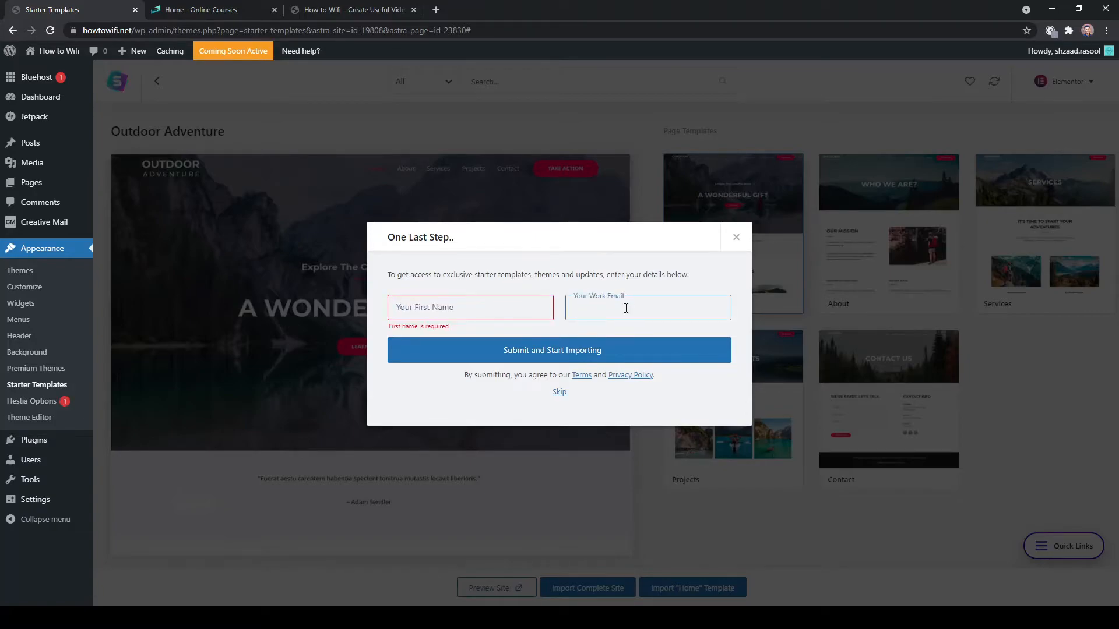
left_click(559, 392)
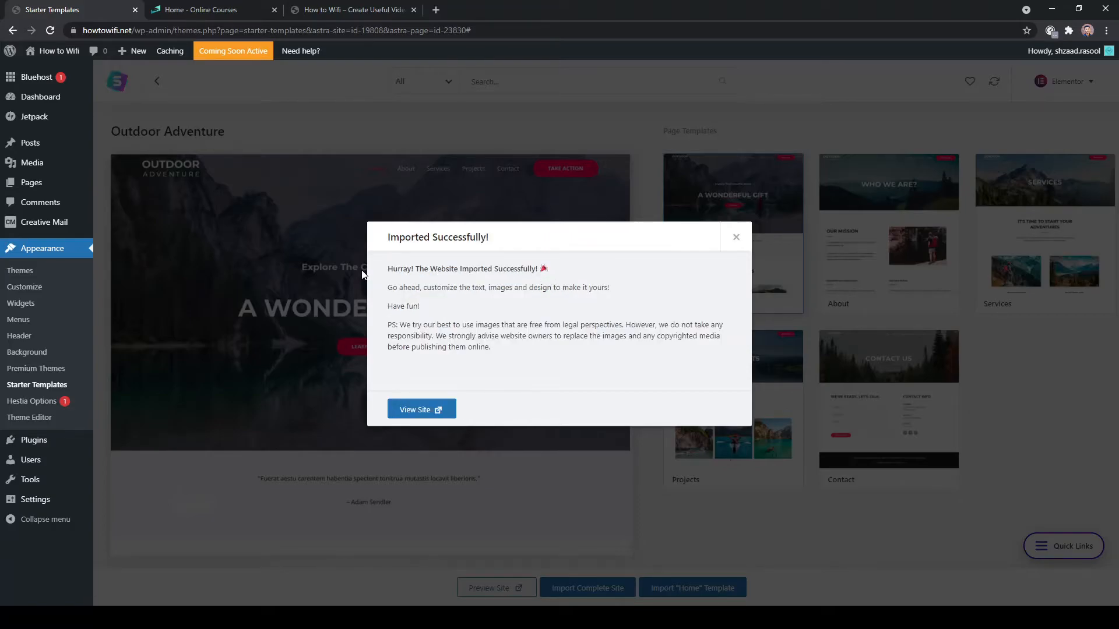
left_click_drag(388, 236, 501, 248)
left_click(467, 314)
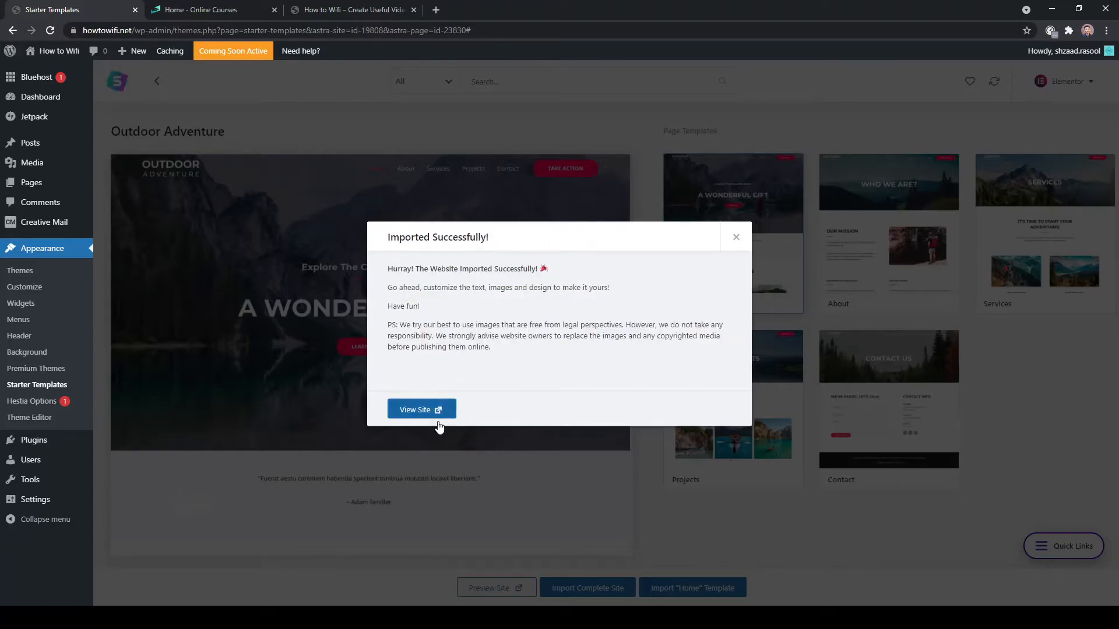
View the imported site, close the Online Courses preview, and look over the new homepage.
left_click(415, 417)
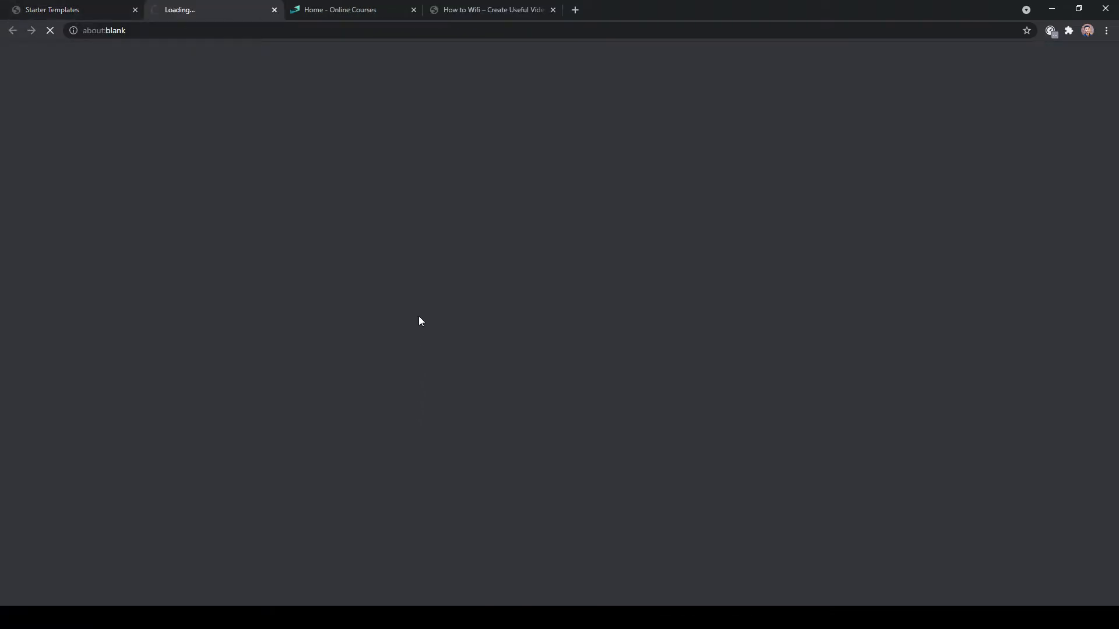
left_click(413, 10)
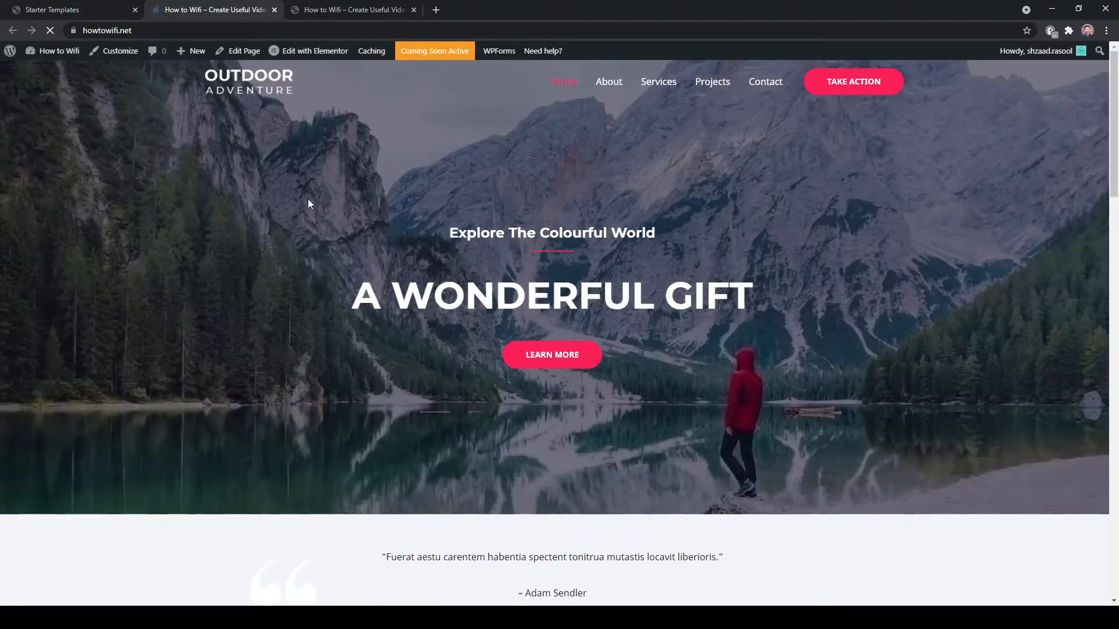
scroll(323, 213, "down", 9)
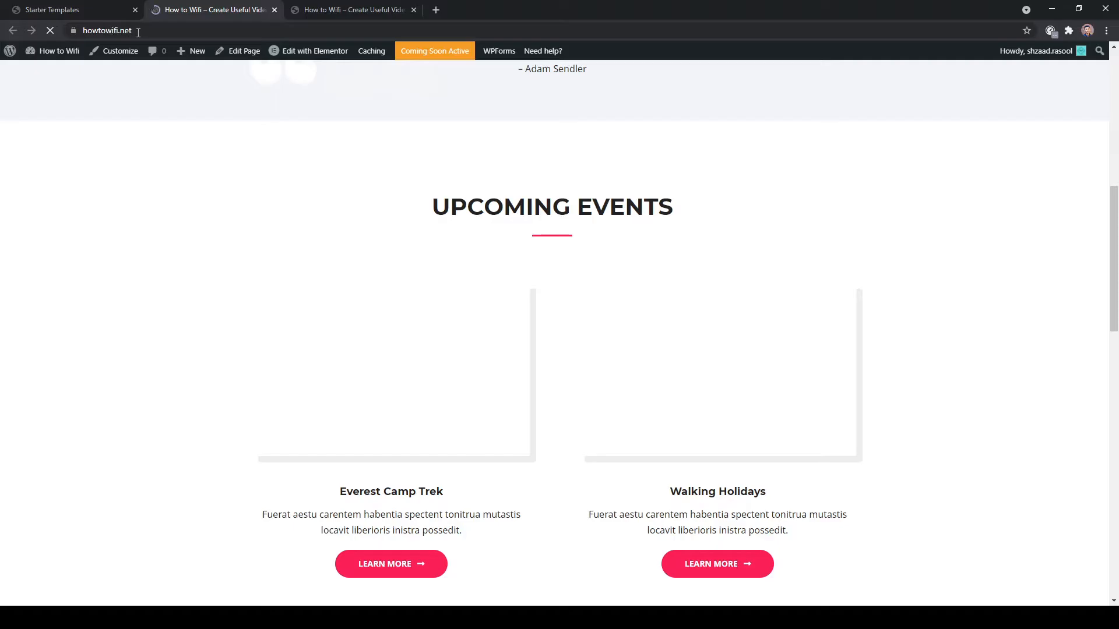
scroll(144, 292, "down", 15)
scroll(147, 293, "up", 10)
scroll(147, 292, "up", 5)
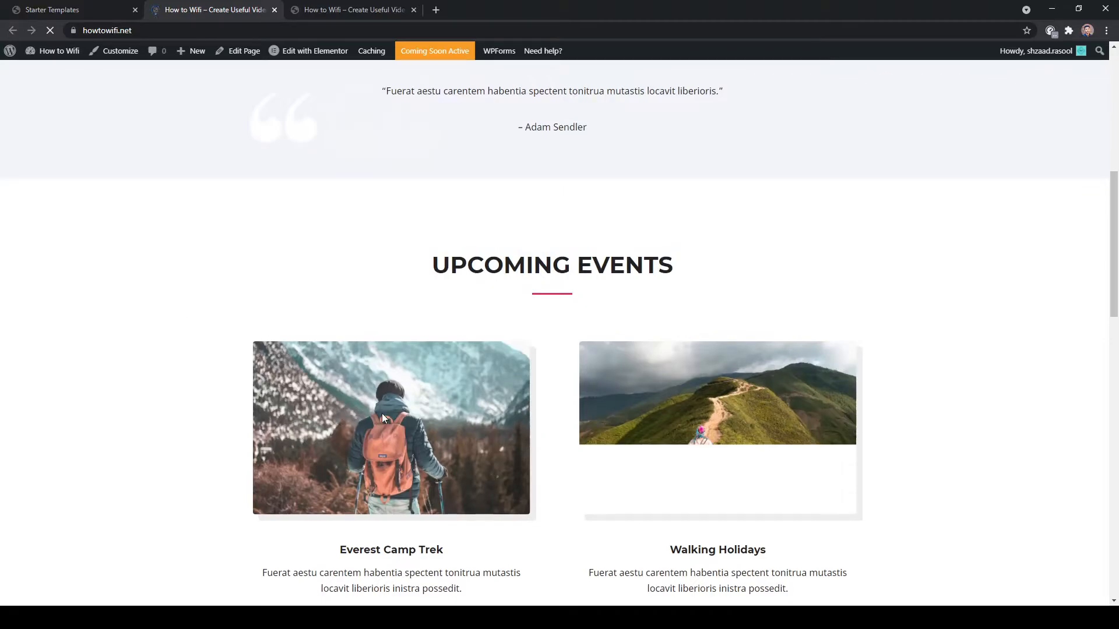
scroll(312, 547, "down", 2)
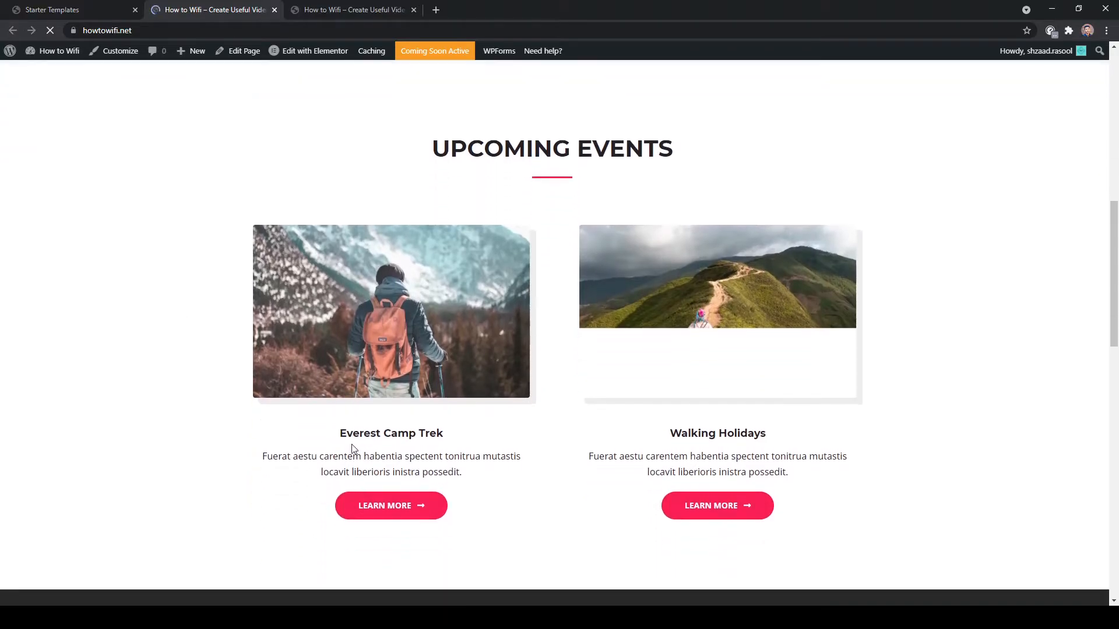
scroll(154, 371, "up", 5)
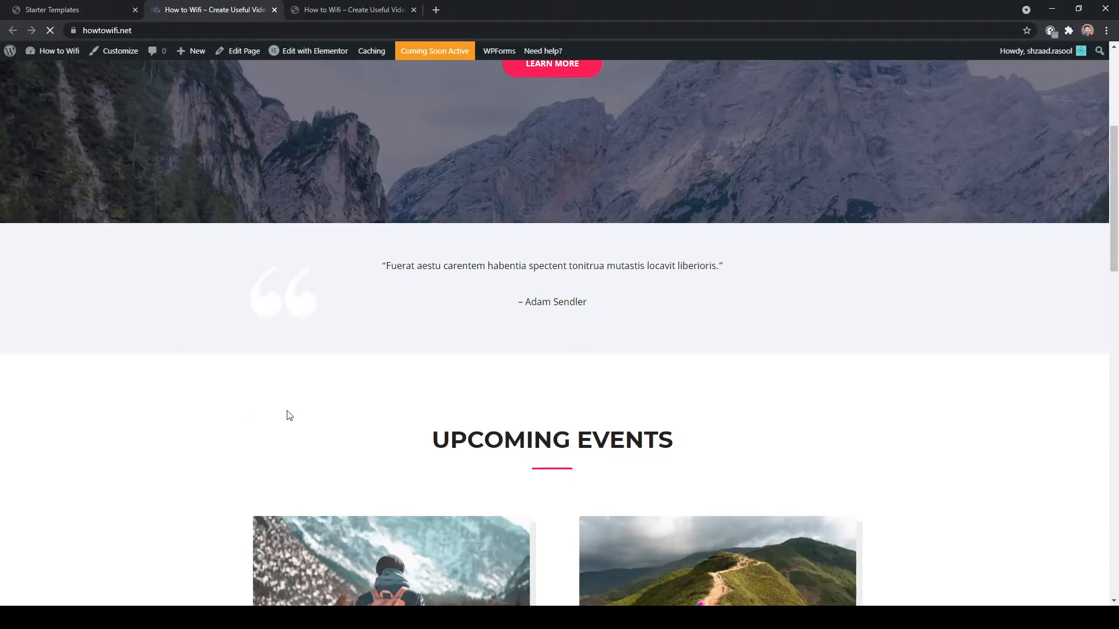
scroll(343, 426, "up", 5)
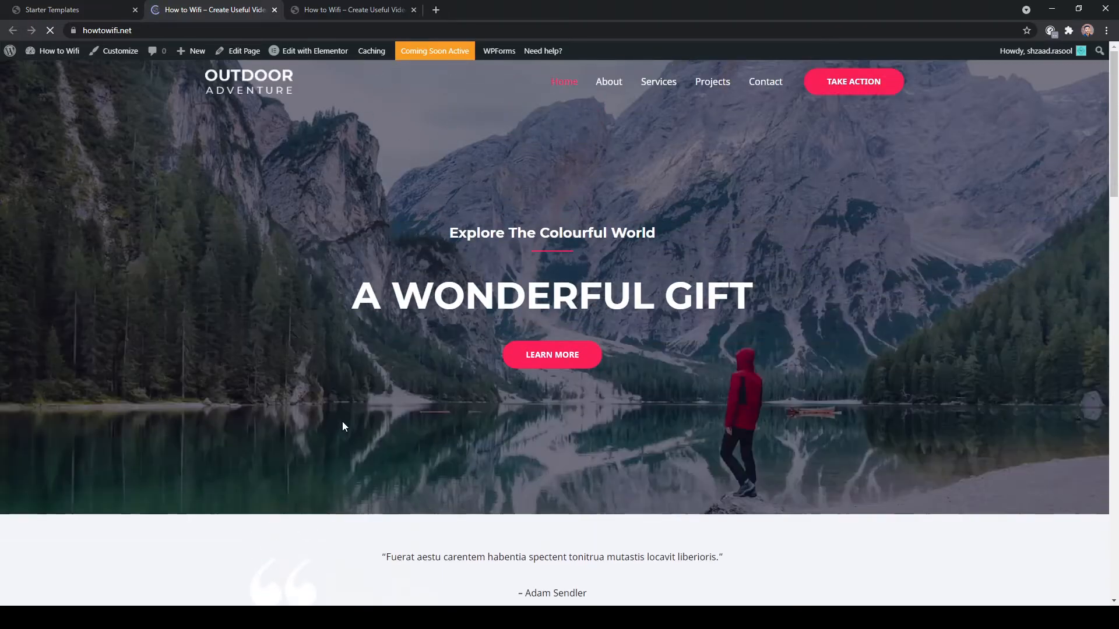
scroll(342, 382, "down", 3)
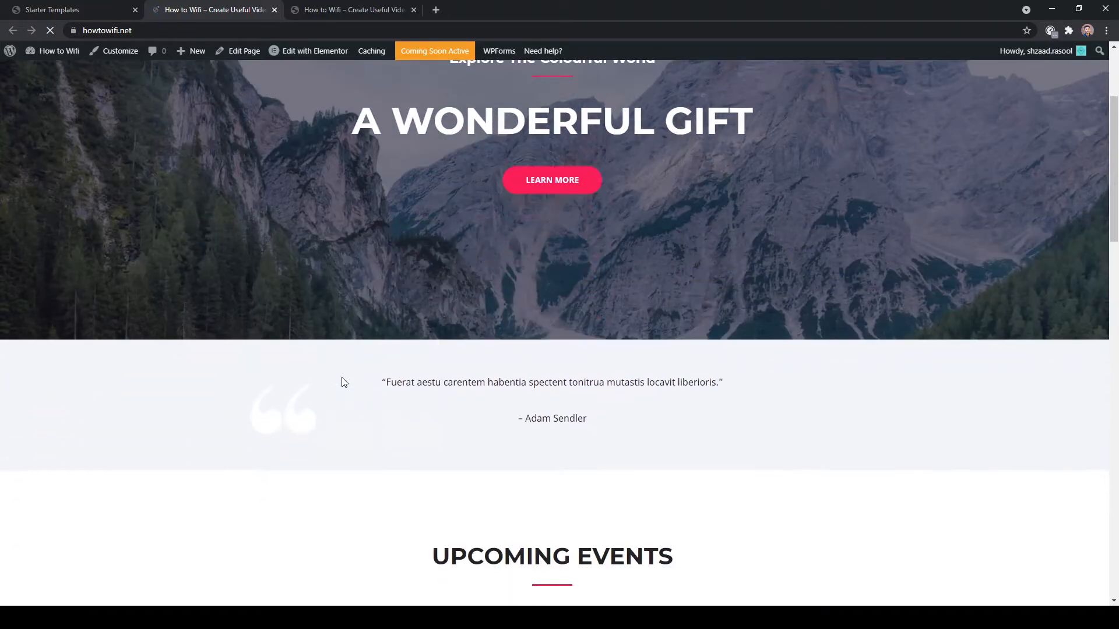
scroll(342, 383, "up", 3)
Open the homepage in the Elementor editor and change the main heading to "A Wonderful Website".
mouse_move(293, 56)
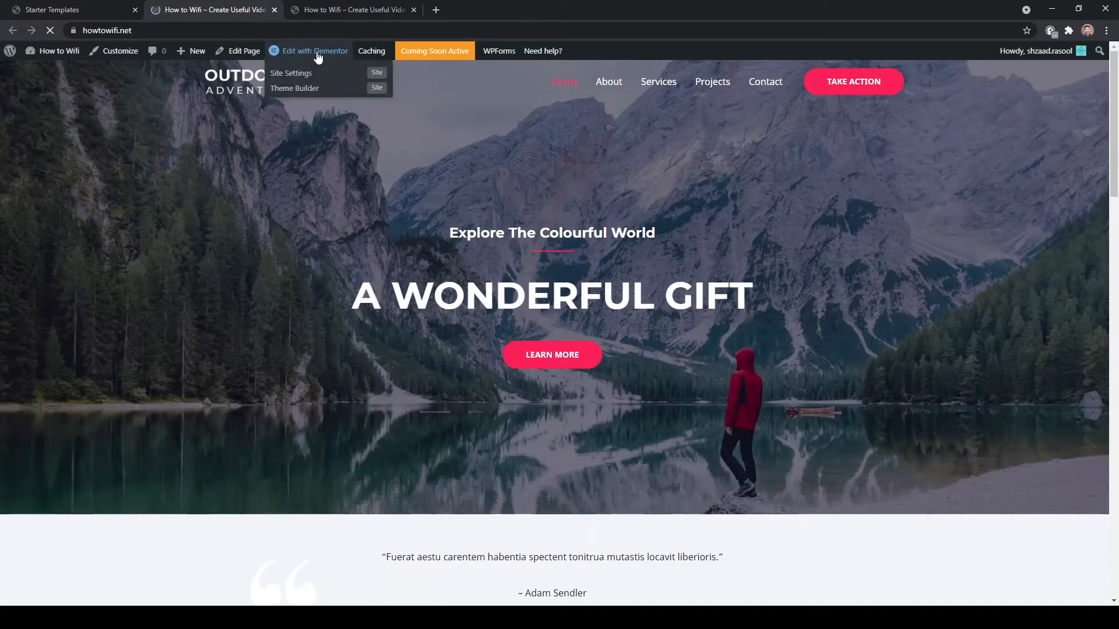
left_click(318, 52)
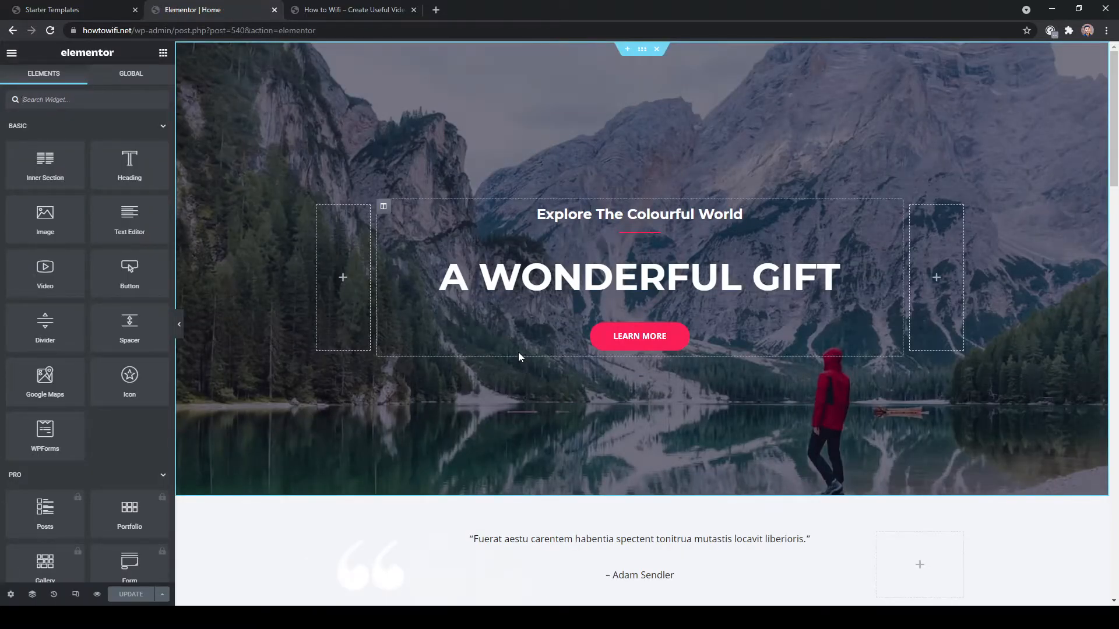
left_click(627, 279)
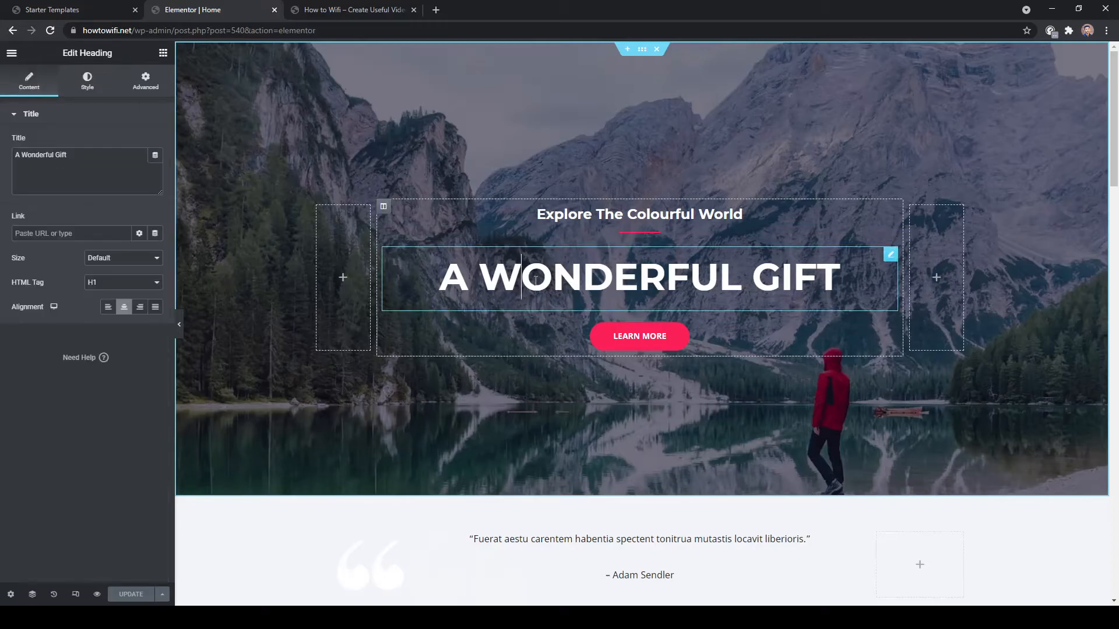
left_click_drag(848, 285, 764, 286)
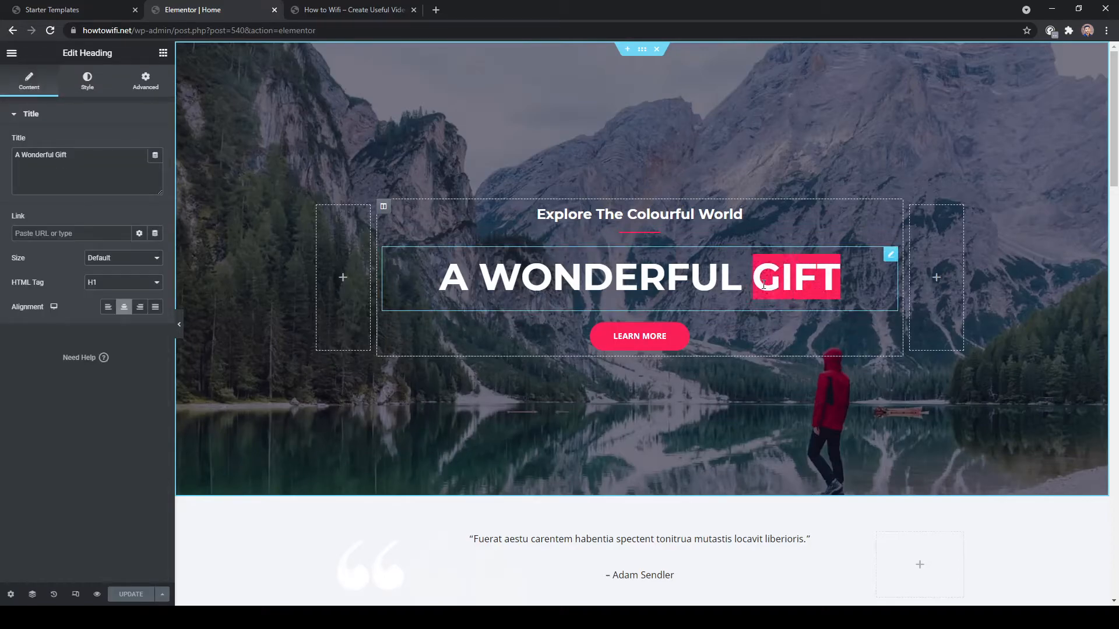
type("Websi")
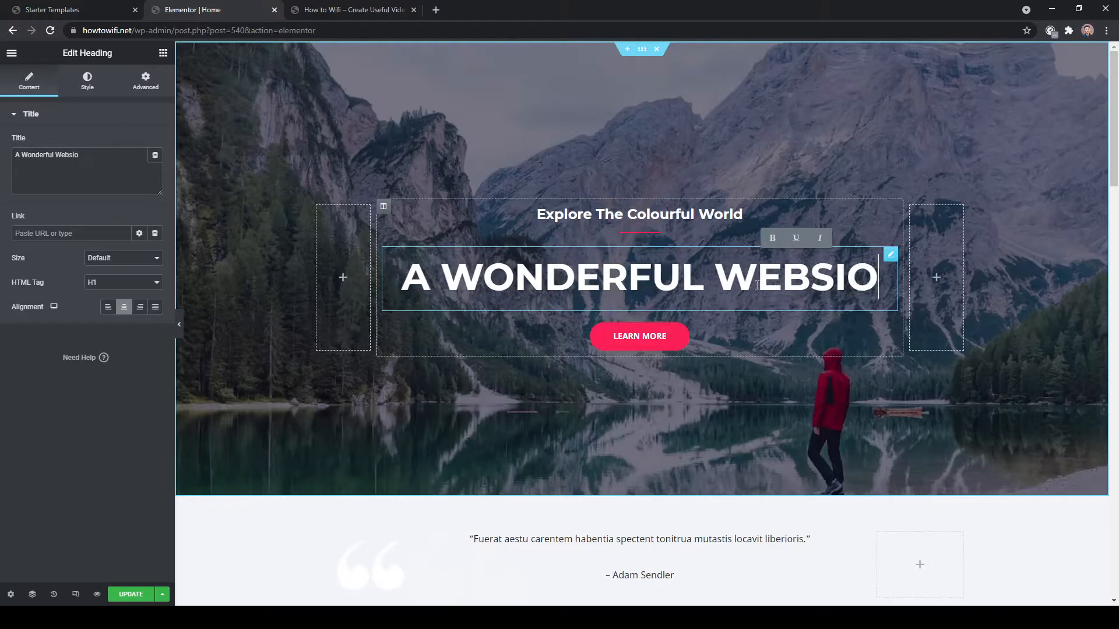
type("te")
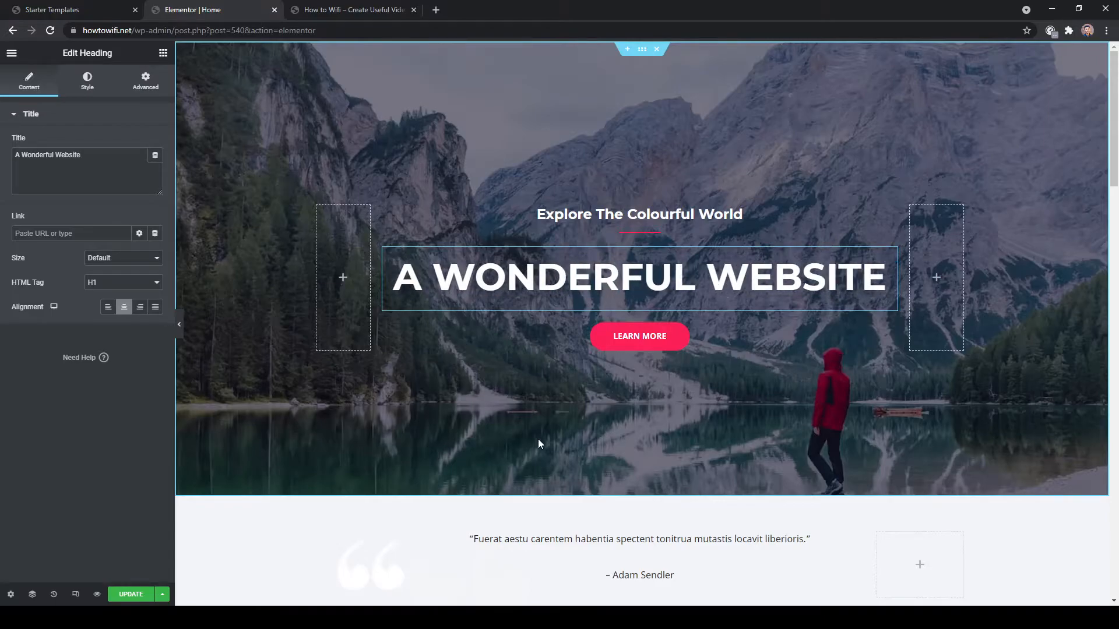
View the settings of the Learn More button and the subheading, and delete the quote section above Upcoming Events.
left_click(629, 342)
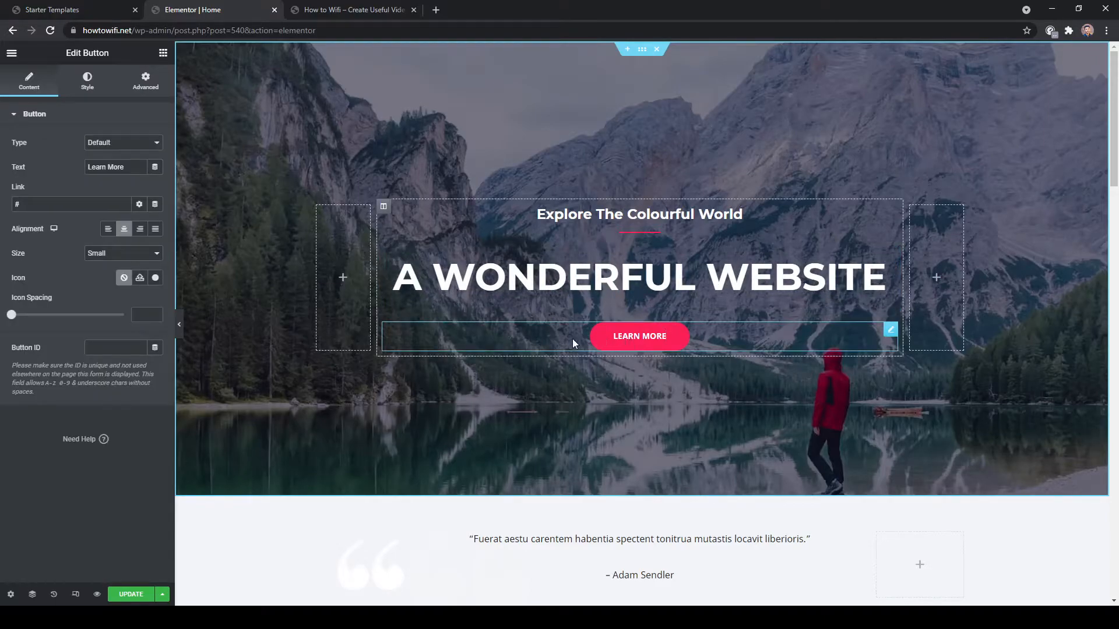
left_click(680, 218)
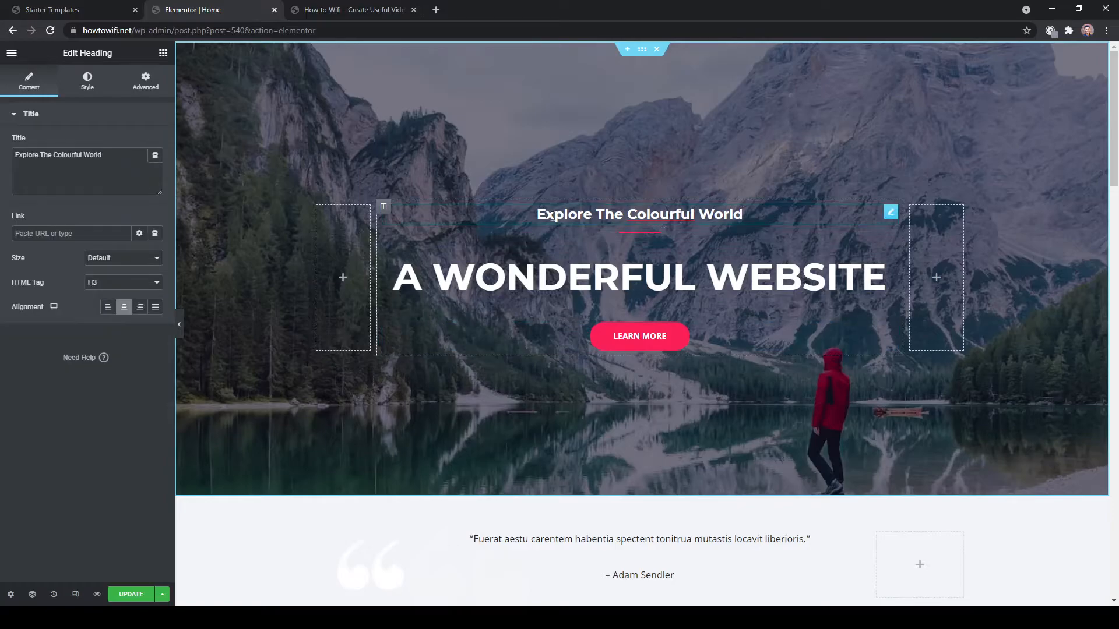
scroll(452, 464, "down", 6)
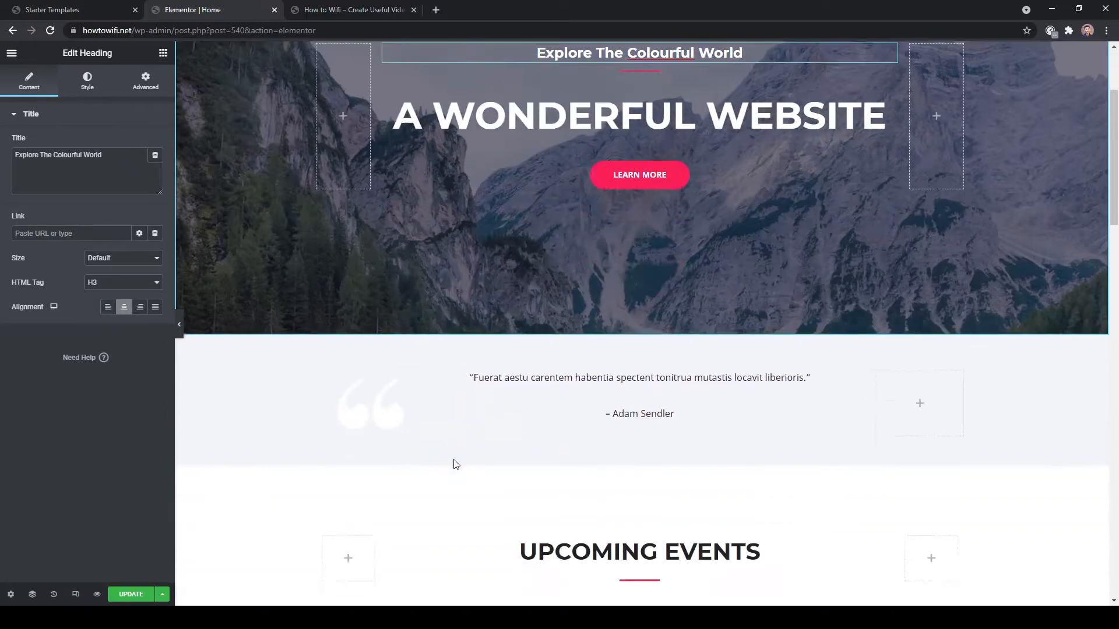
scroll(449, 307, "up", 1)
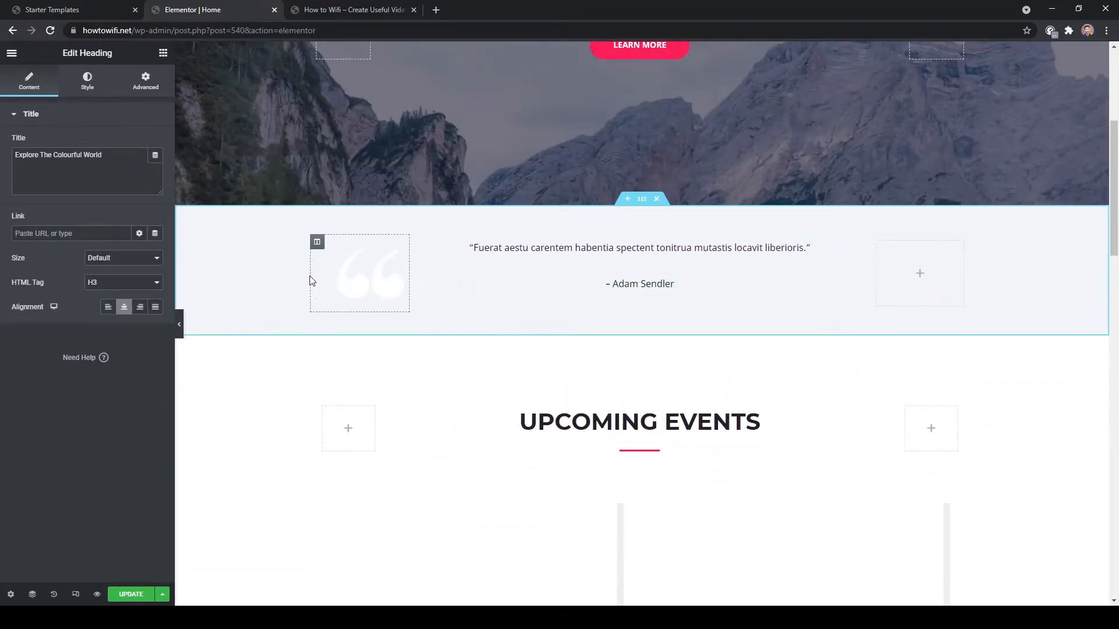
left_click(657, 199)
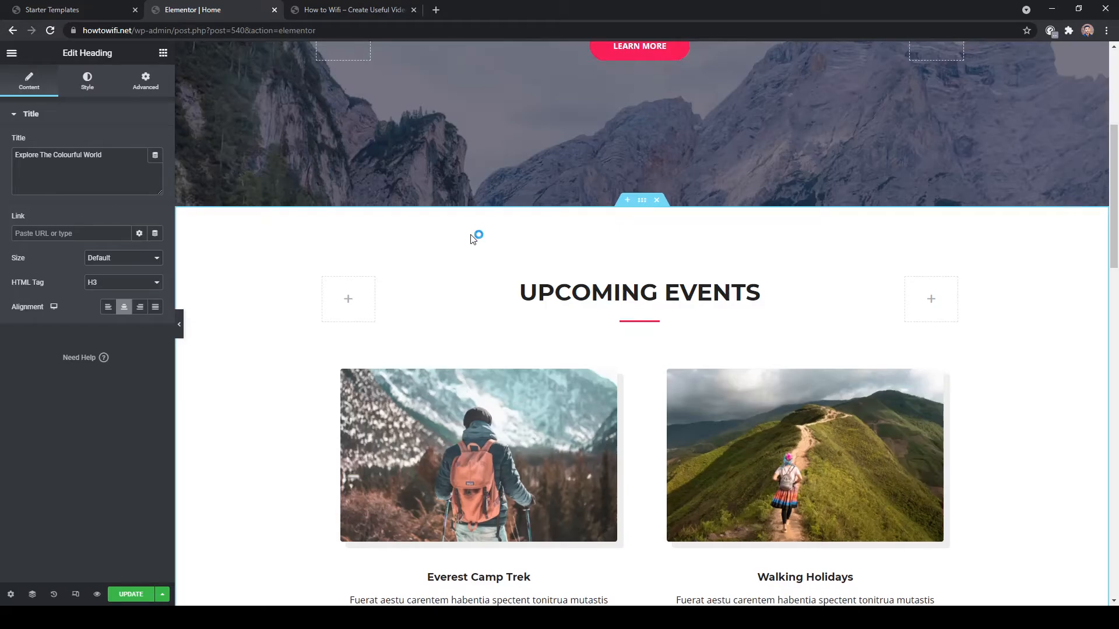
Change the hero section's background image to camp-2.jpg from the media library.
scroll(473, 238, "up", 5)
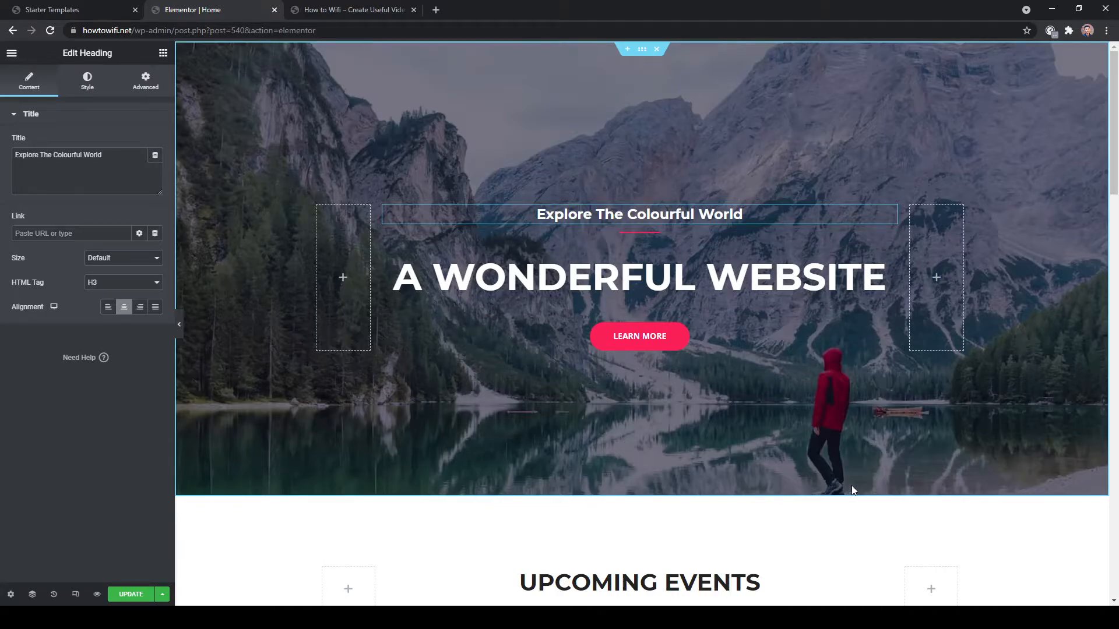
left_click(642, 52)
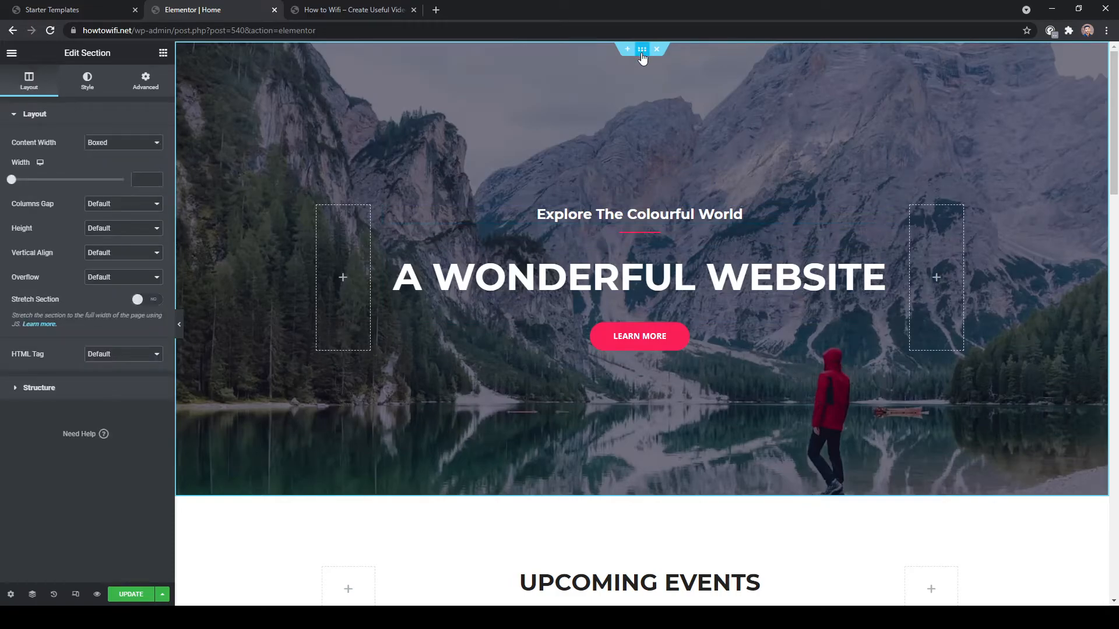
left_click(81, 88)
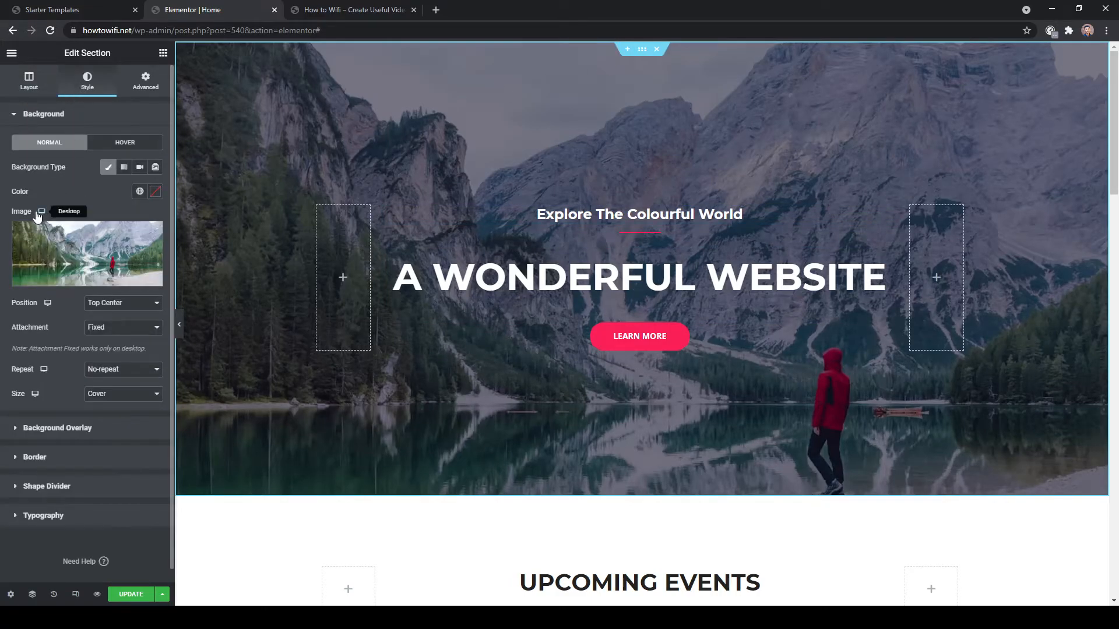
mouse_move(47, 253)
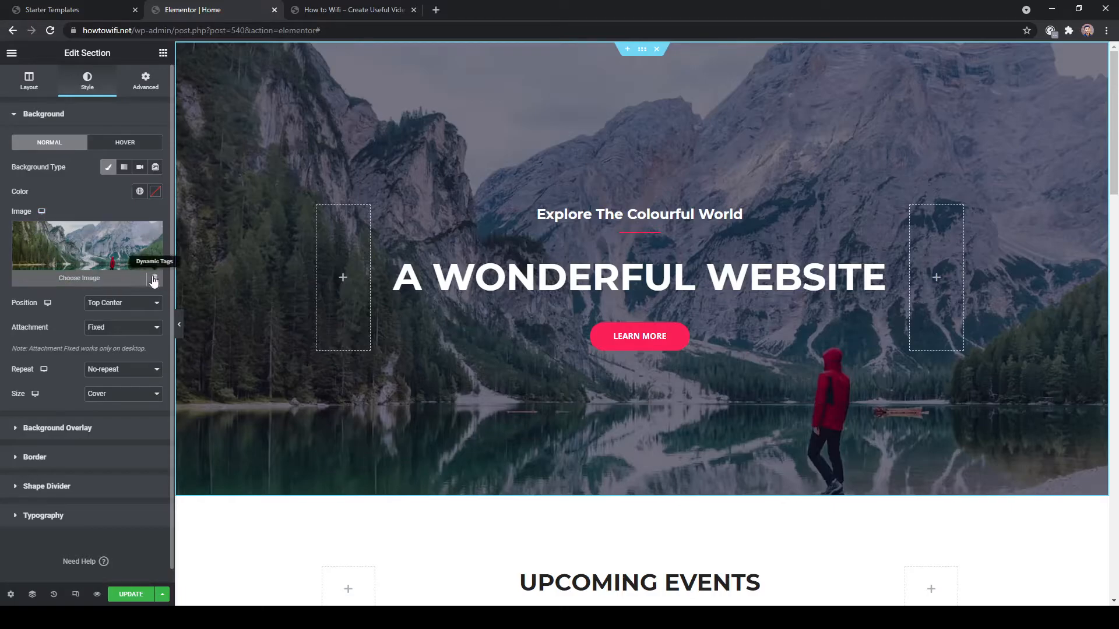
left_click(70, 279)
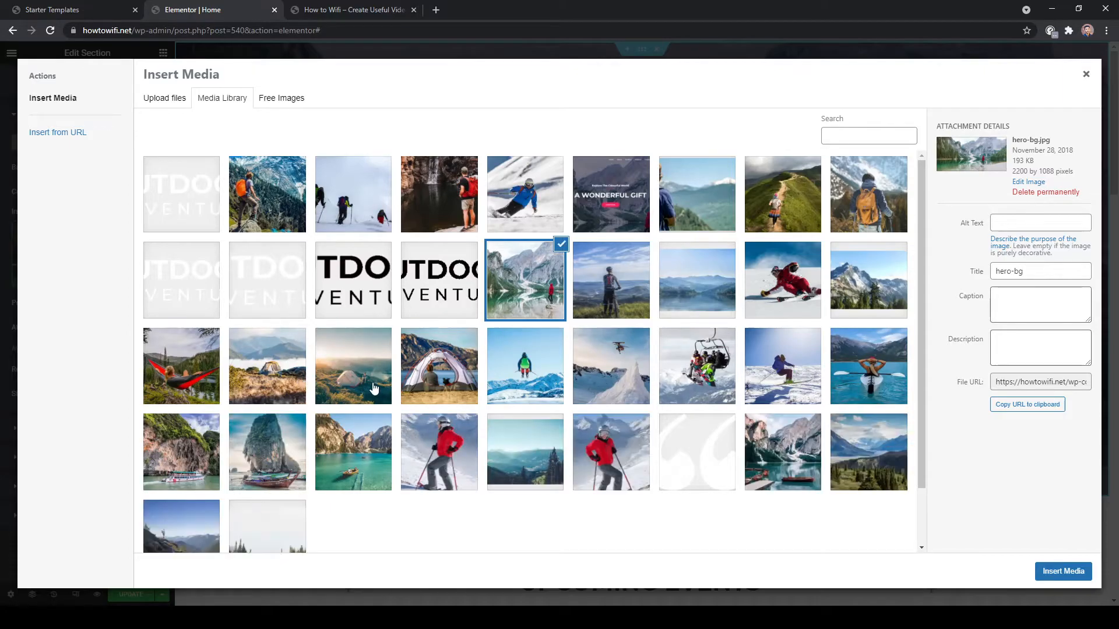
left_click(372, 385)
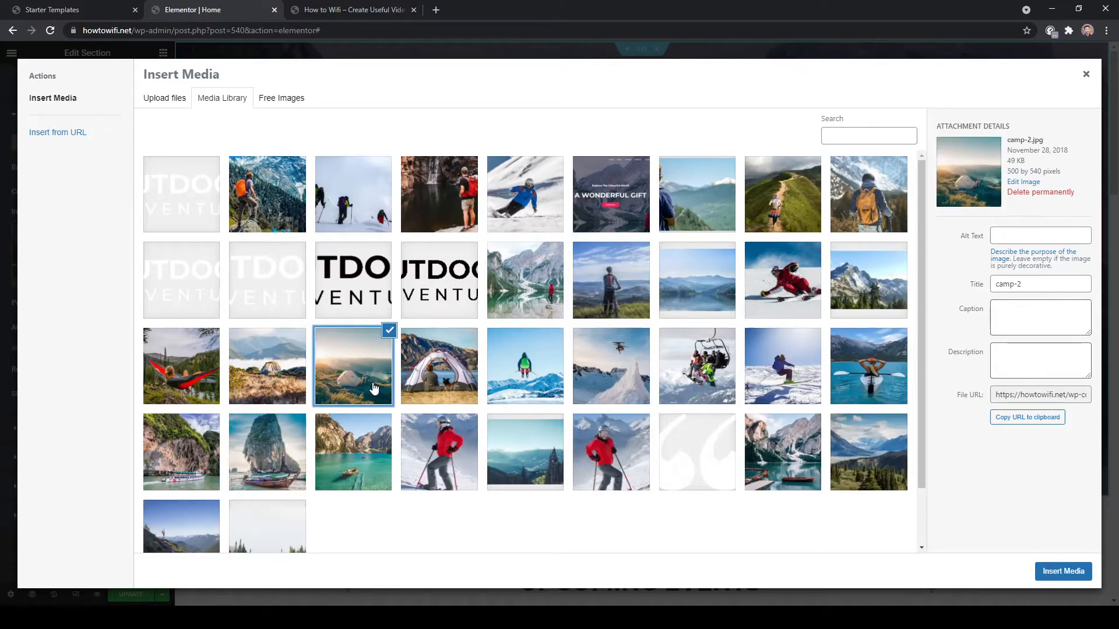
left_click(1064, 572)
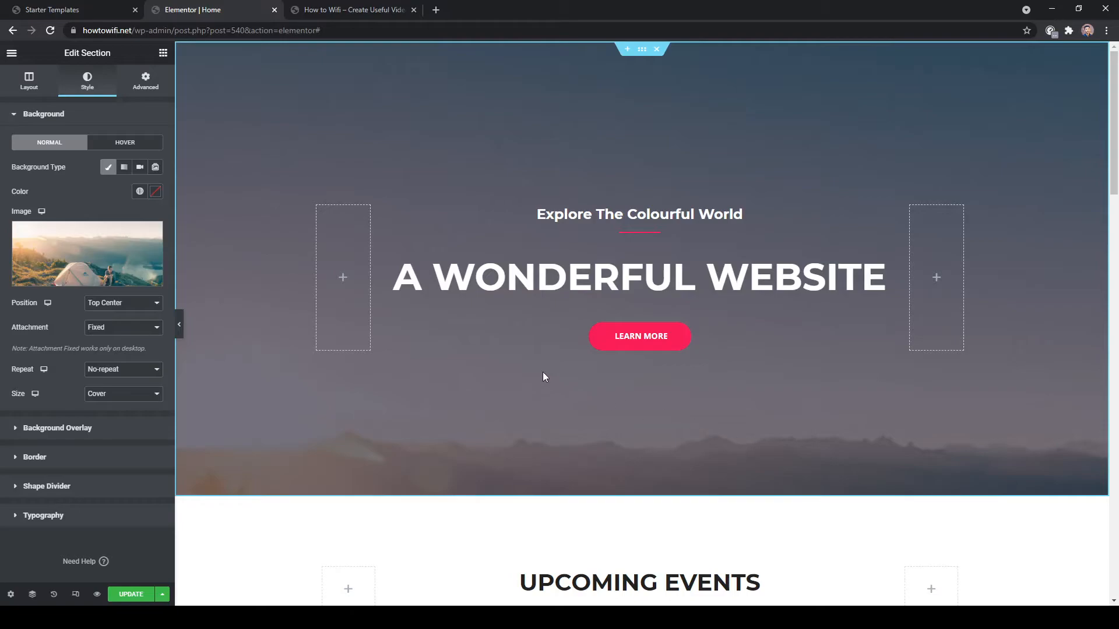
Try the Default attachment for the hero section's background image, and set the attachment to Scroll.
scroll(475, 365, "down", 2)
scroll(474, 366, "up", 2)
scroll(474, 366, "down", 2)
scroll(476, 367, "up", 2)
scroll(475, 368, "down", 2)
scroll(475, 369, "up", 2)
left_click(123, 346)
scroll(327, 390, "down", 3)
scroll(359, 390, "up", 3)
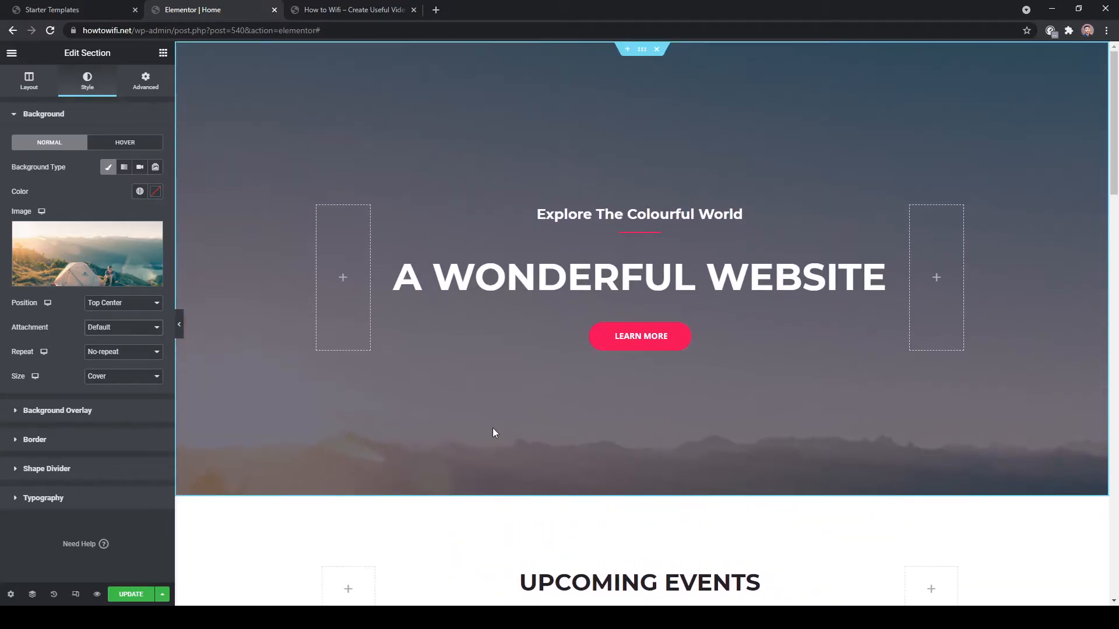
left_click(103, 355)
scroll(471, 407, "down", 3)
scroll(468, 405, "up", 3)
Replace the hero section's background image with walking-v1.jpg from the media library.
mouse_move(93, 257)
left_click(91, 279)
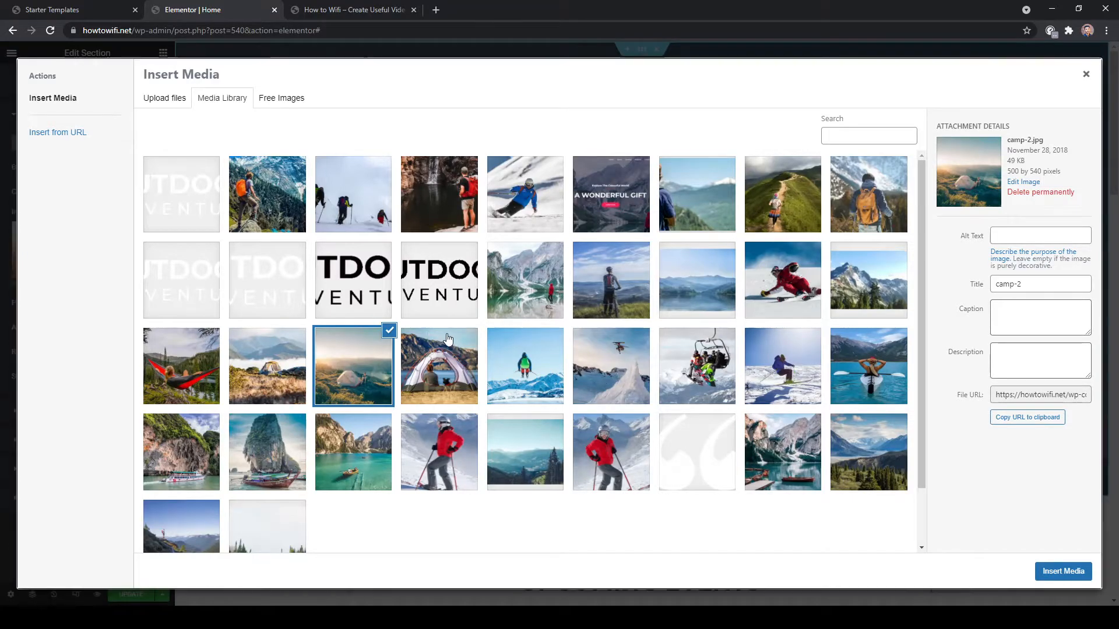
left_click(783, 217)
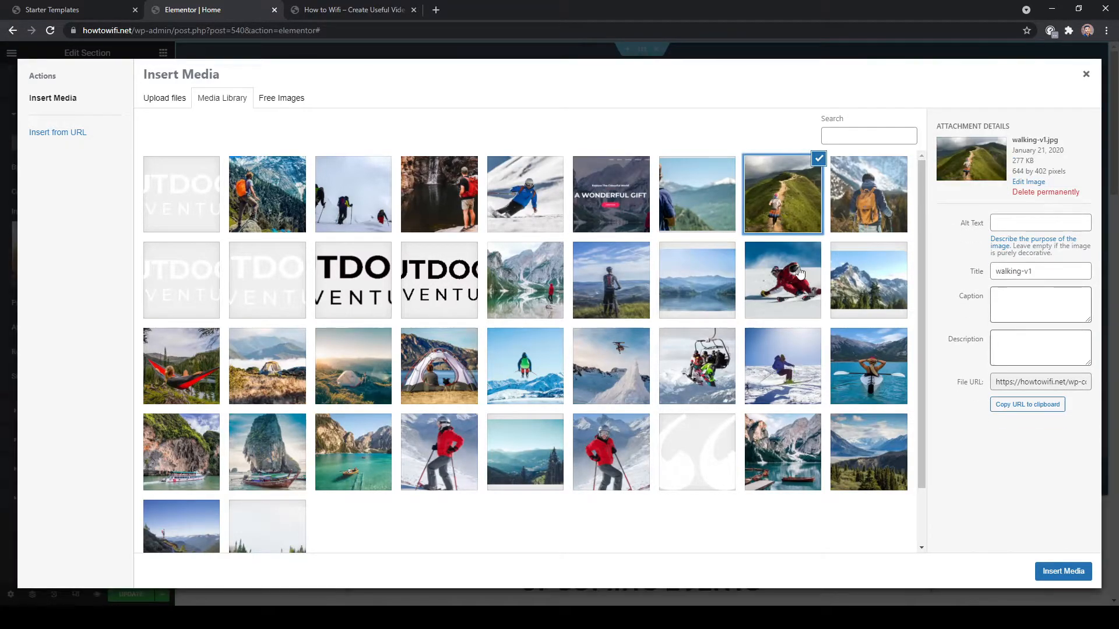
left_click(1054, 573)
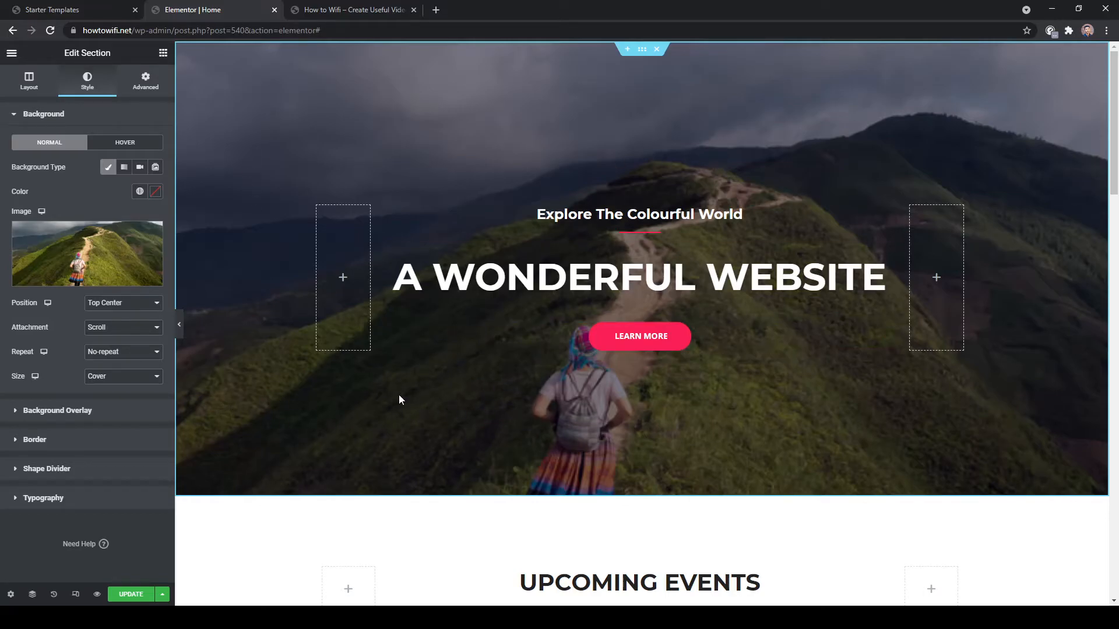
Set the hero section's background overlay to a bright blue color with the Lighten blend mode.
left_click(50, 410)
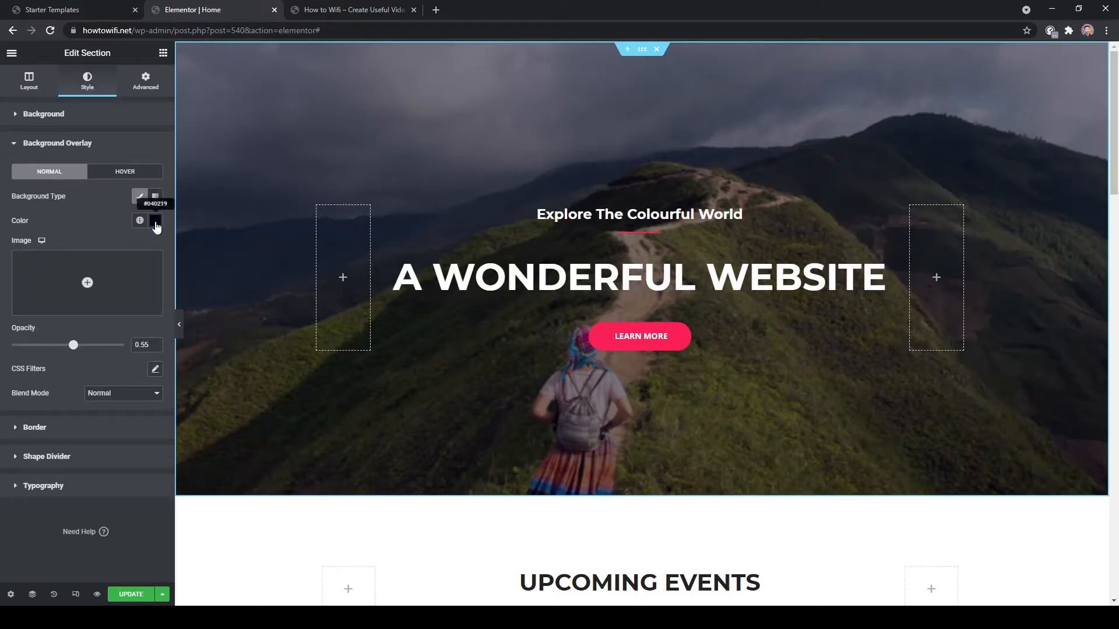
left_click(155, 220)
left_click_drag(61, 291, 153, 262)
left_click(103, 212)
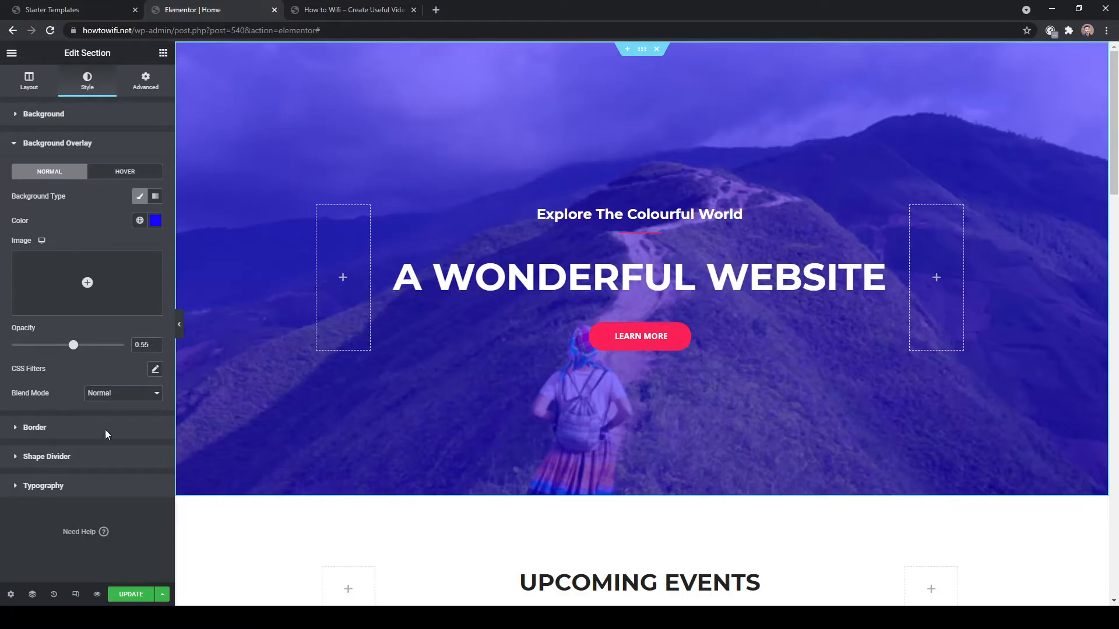
left_click(106, 454)
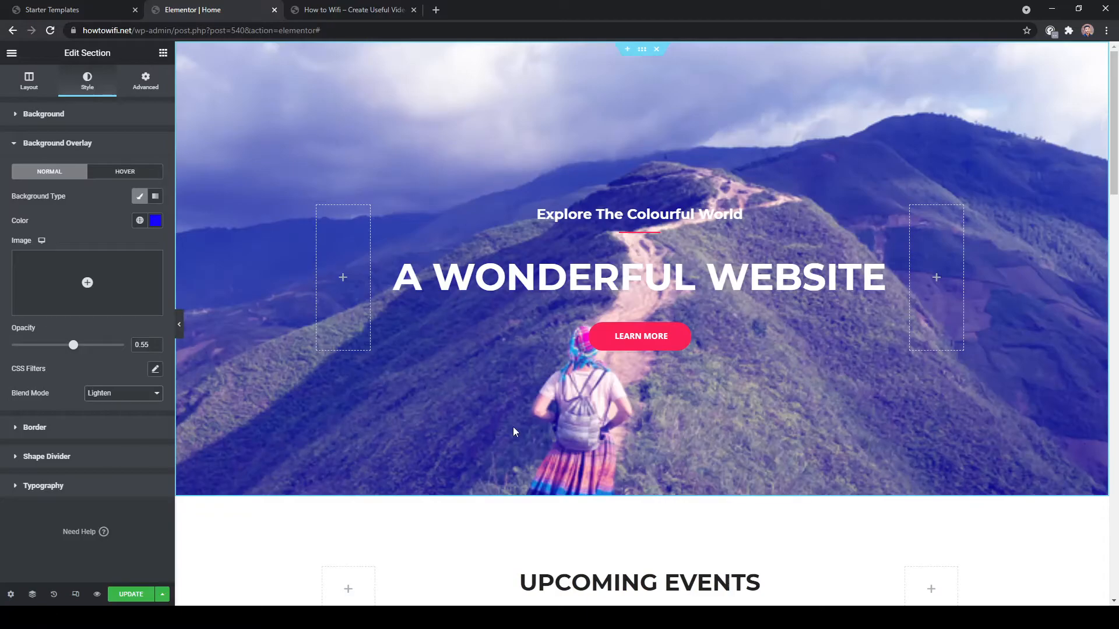
Lower the hero overlay's opacity to 0.12 and shift its color slightly toward pure blue.
left_click_drag(72, 346, 36, 360)
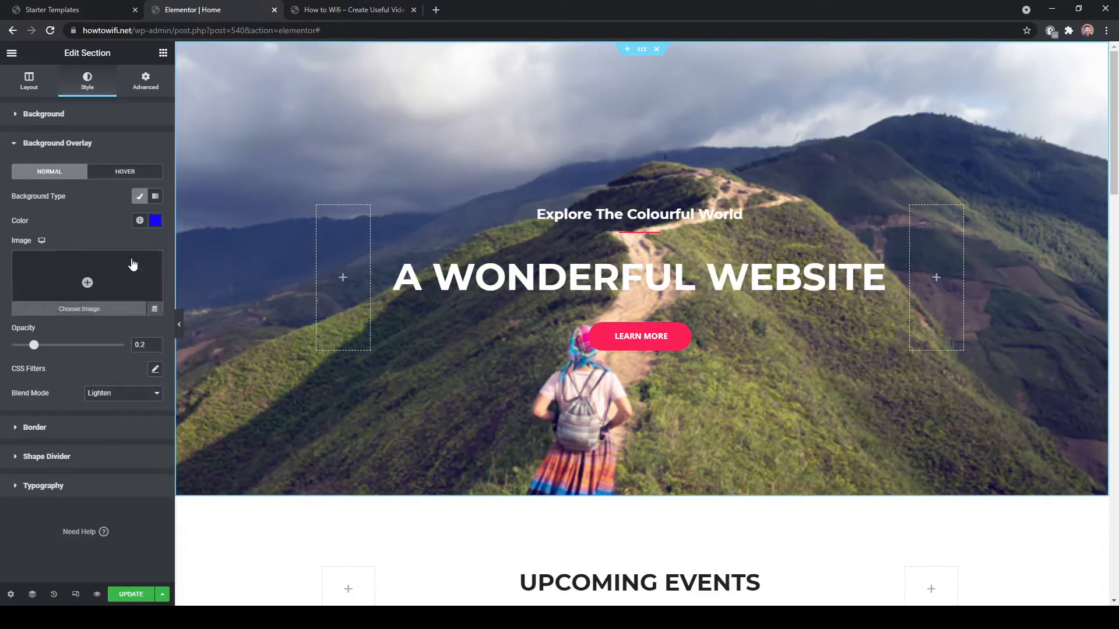
left_click(156, 226)
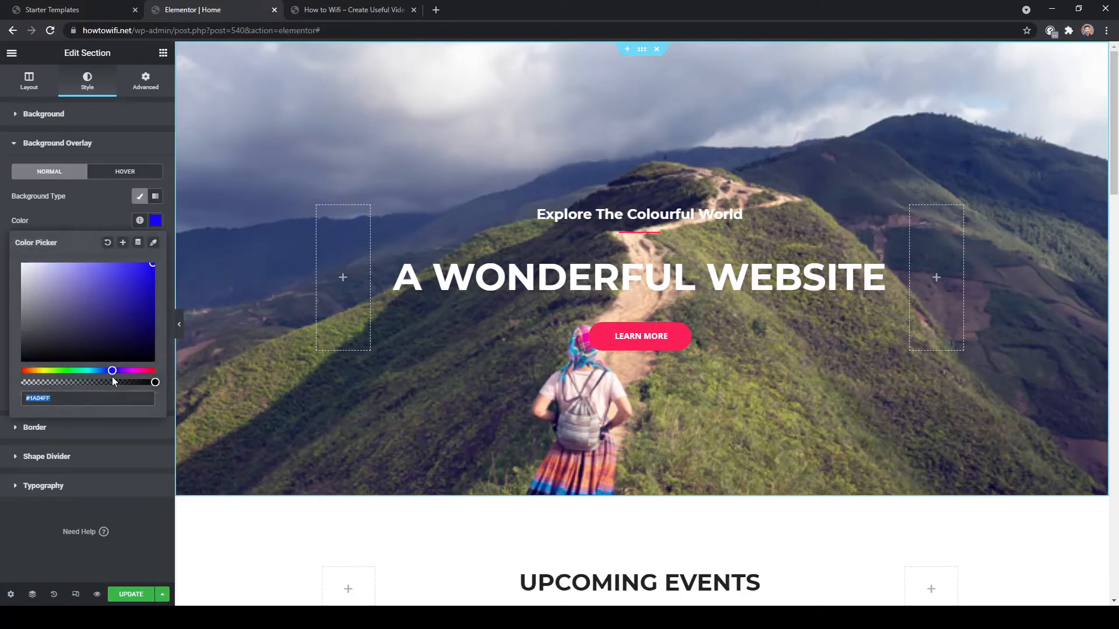
mouse_move(111, 371)
left_mouse_down()
mouse_move(71, 380)
mouse_move(108, 384)
left_mouse_up()
left_click(154, 224)
left_click_drag(35, 349, 26, 350)
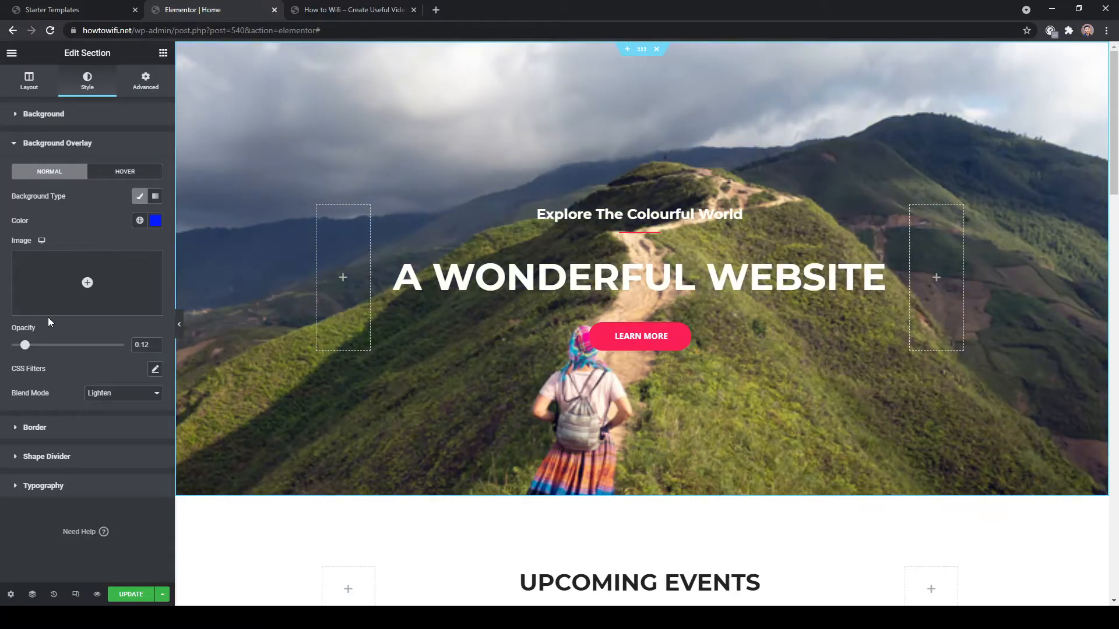
scroll(437, 407, "down", 1)
scroll(436, 406, "up", 1)
Add a section with a wide and a narrow column holding a WPForms widget below the hero section, and delete that section.
scroll(335, 387, "down", 6)
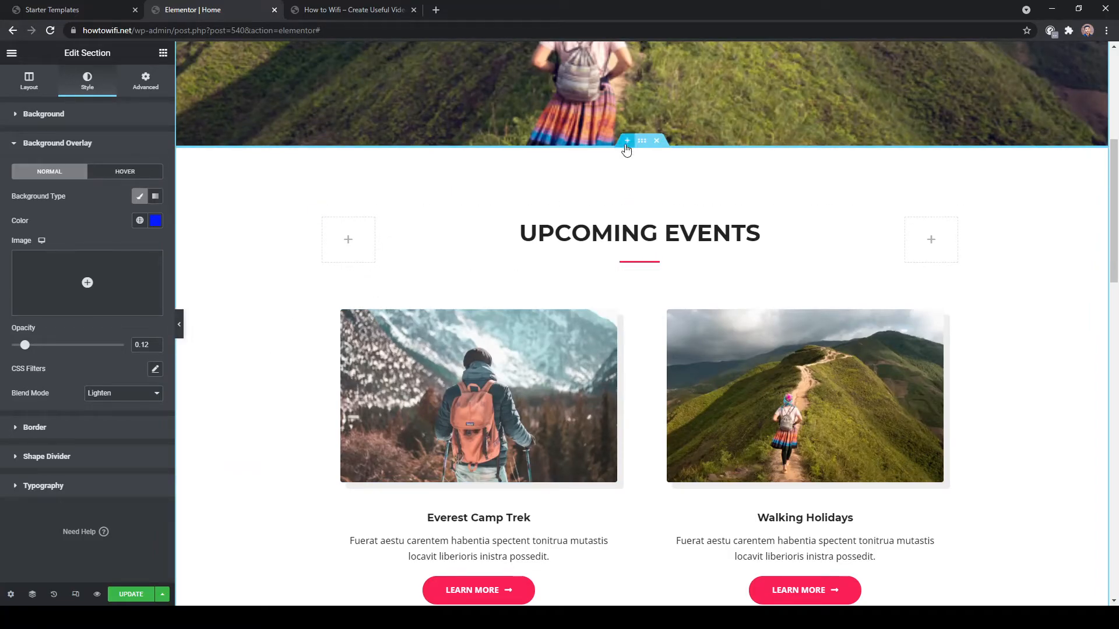
left_click(627, 141)
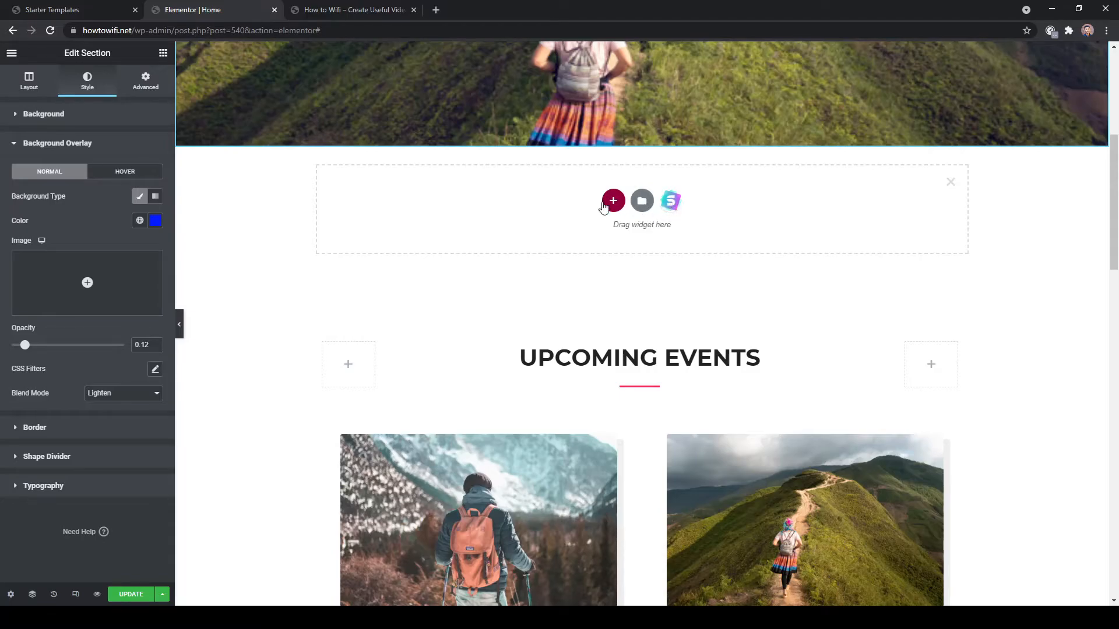
left_click(613, 203)
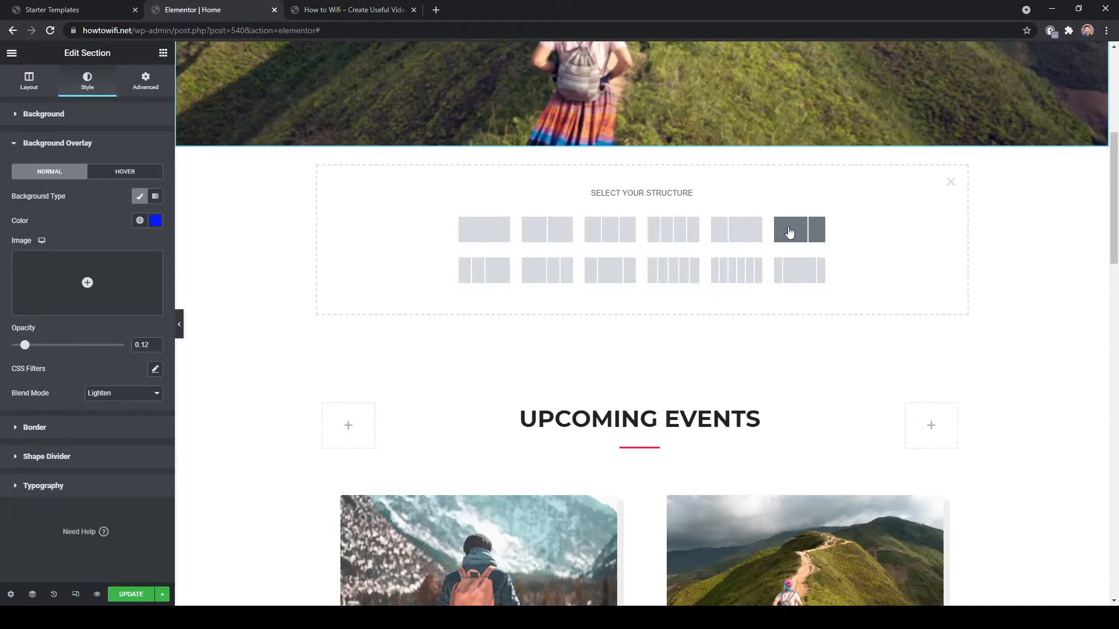
left_click(794, 231)
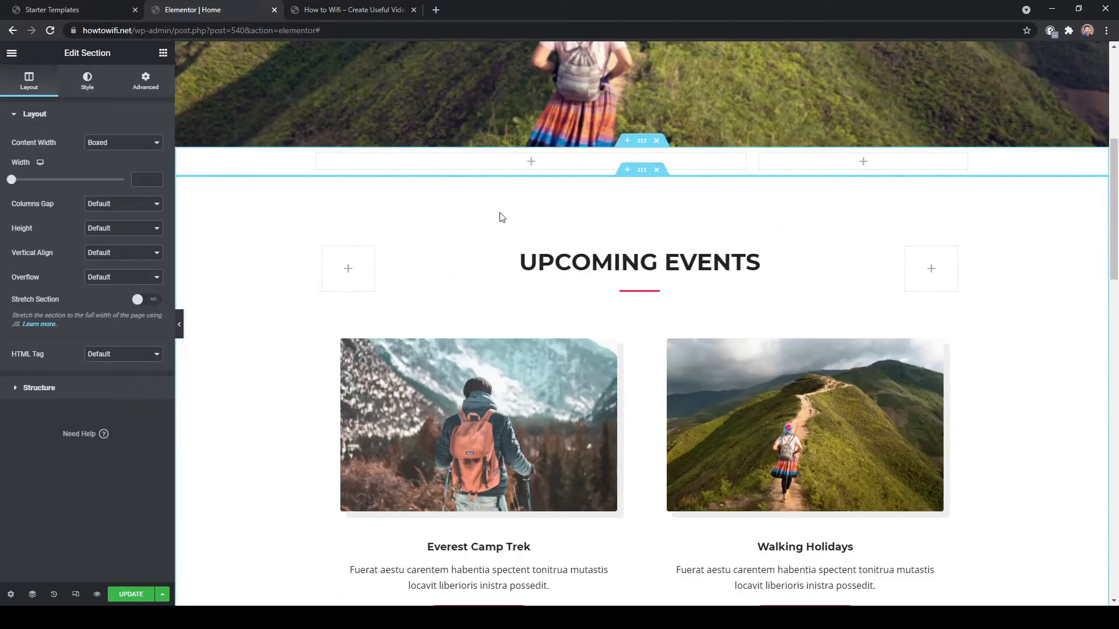
left_click(532, 164)
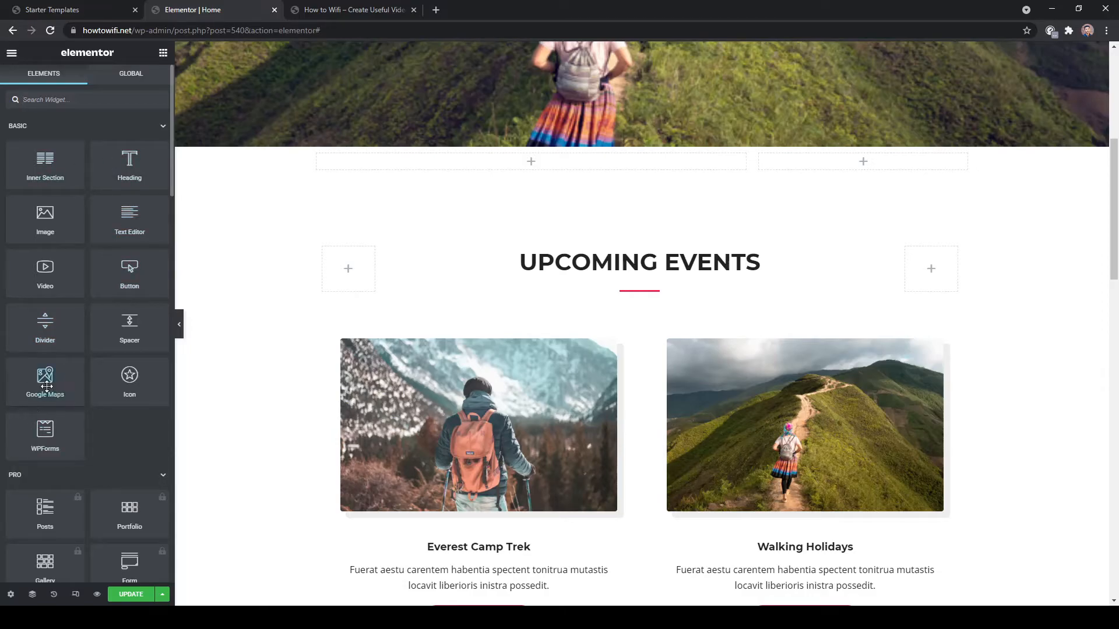
left_click_drag(45, 444, 506, 163)
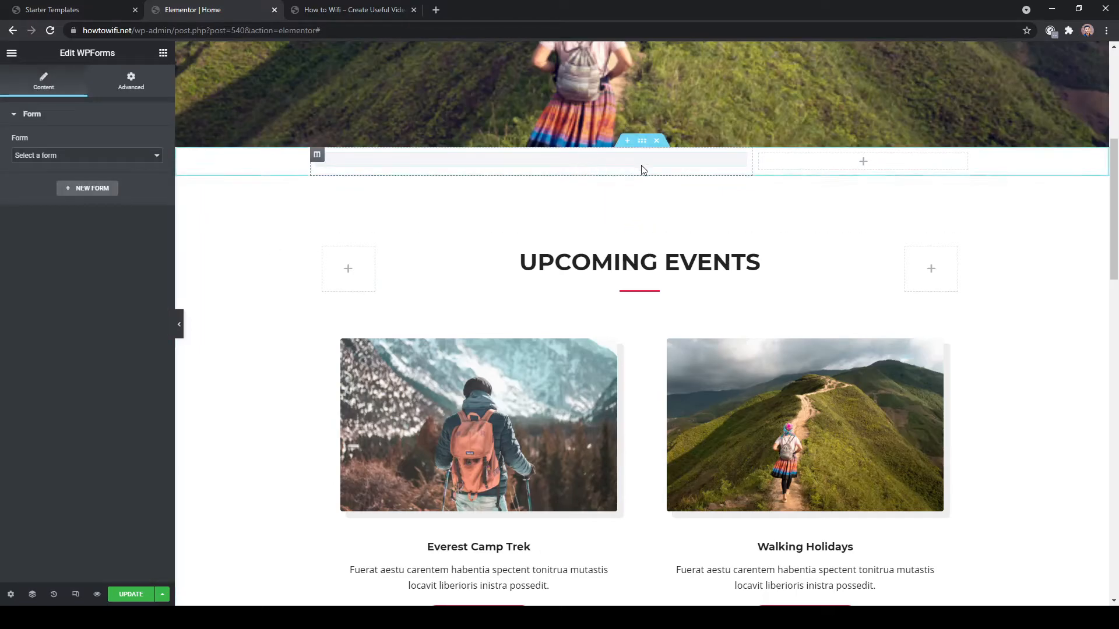
left_click(657, 141)
Add a section with a wide and a narrow column at the page's end, and insert the WPForms Contact Form in the wide column.
scroll(513, 228, "down", 15)
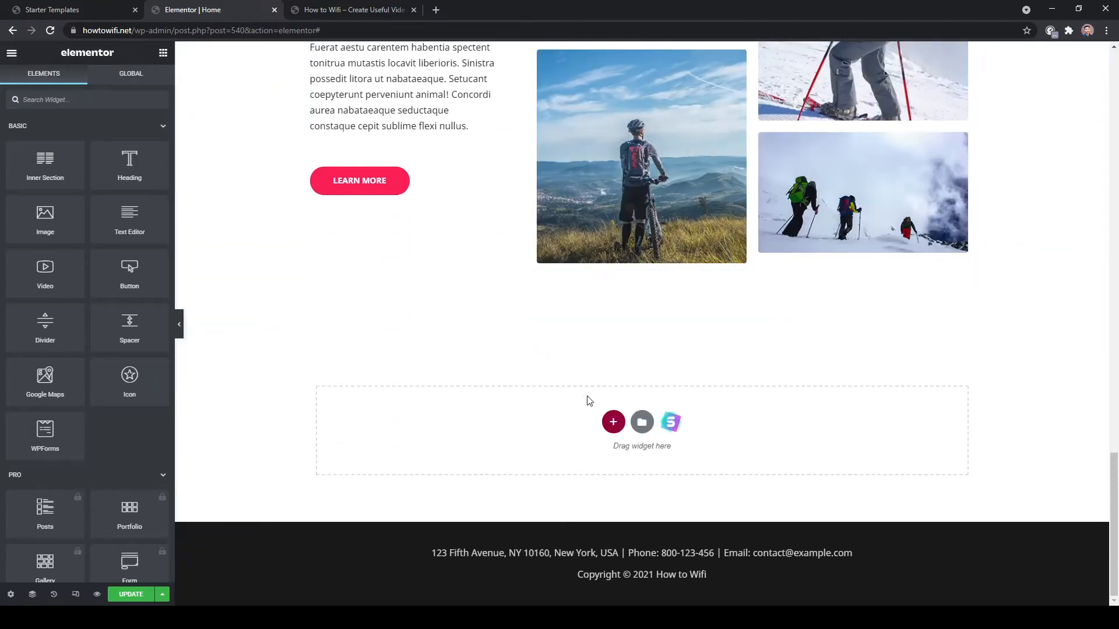
left_click(614, 425)
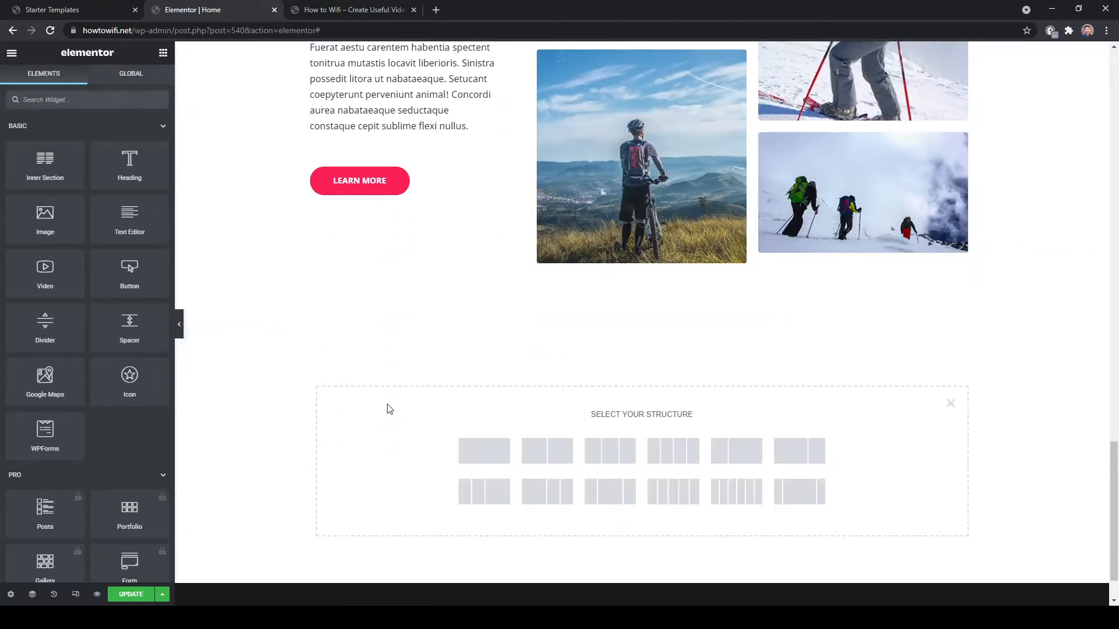
left_click(790, 450)
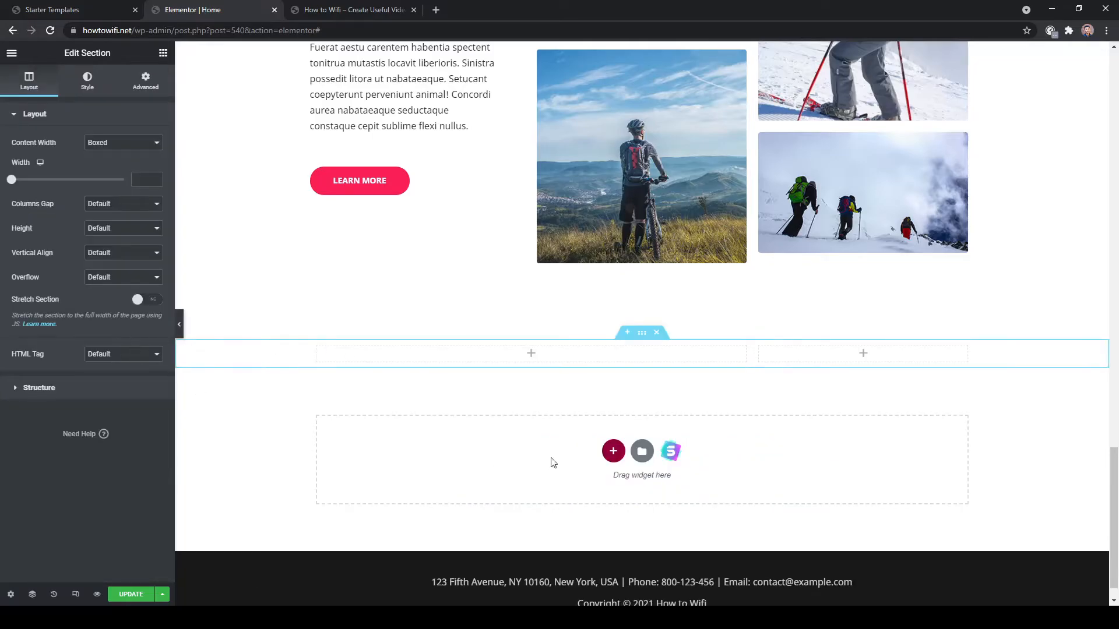
left_click(528, 354)
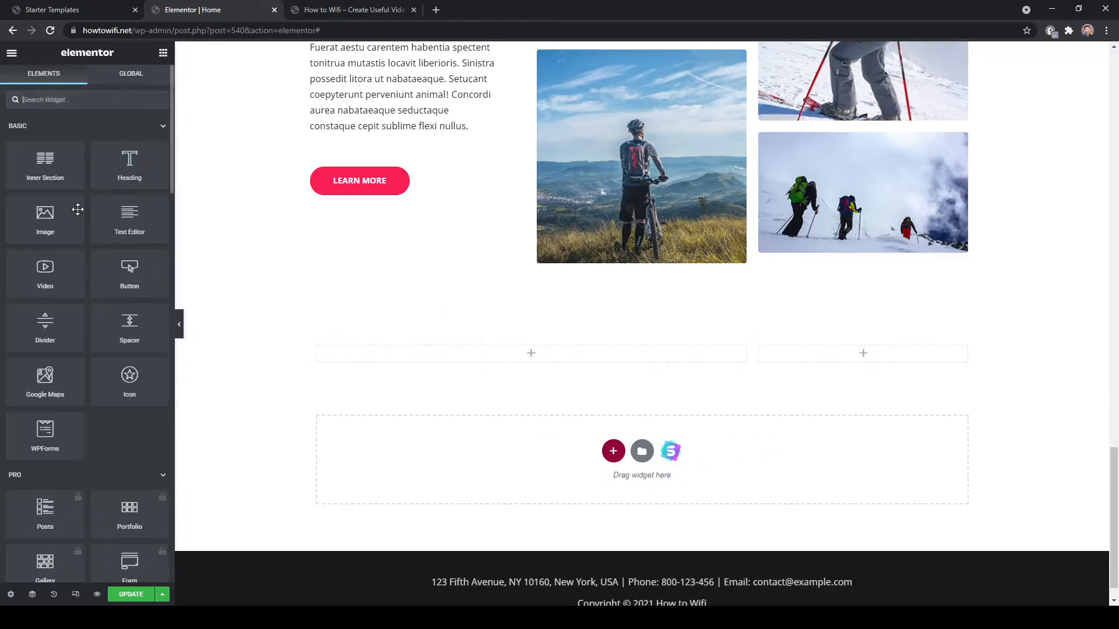
left_click_drag(76, 439, 515, 360)
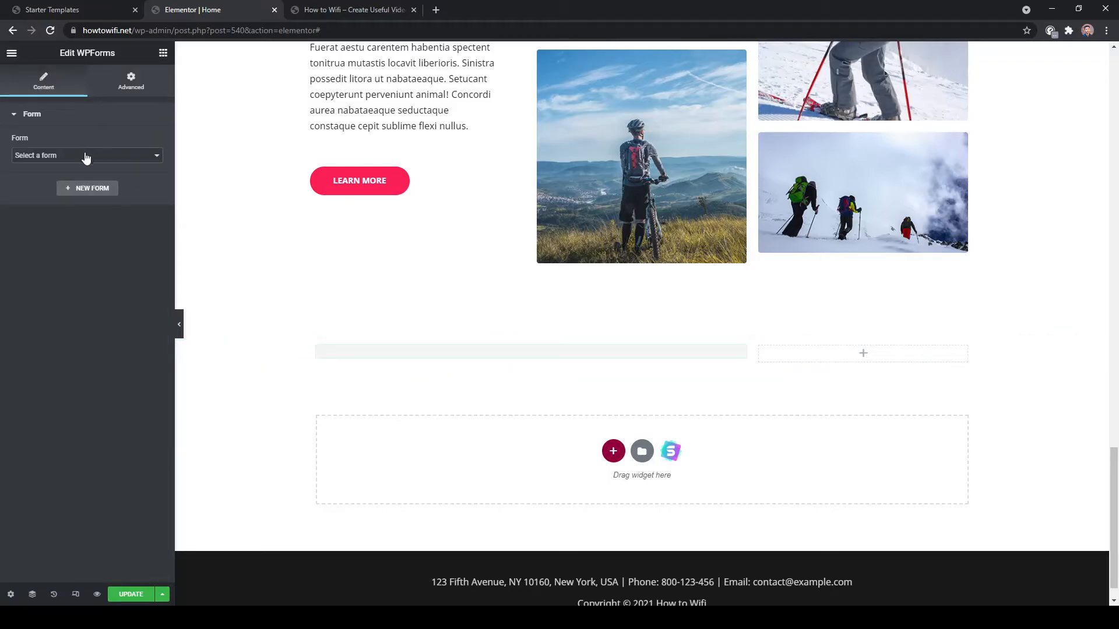
left_click(40, 173)
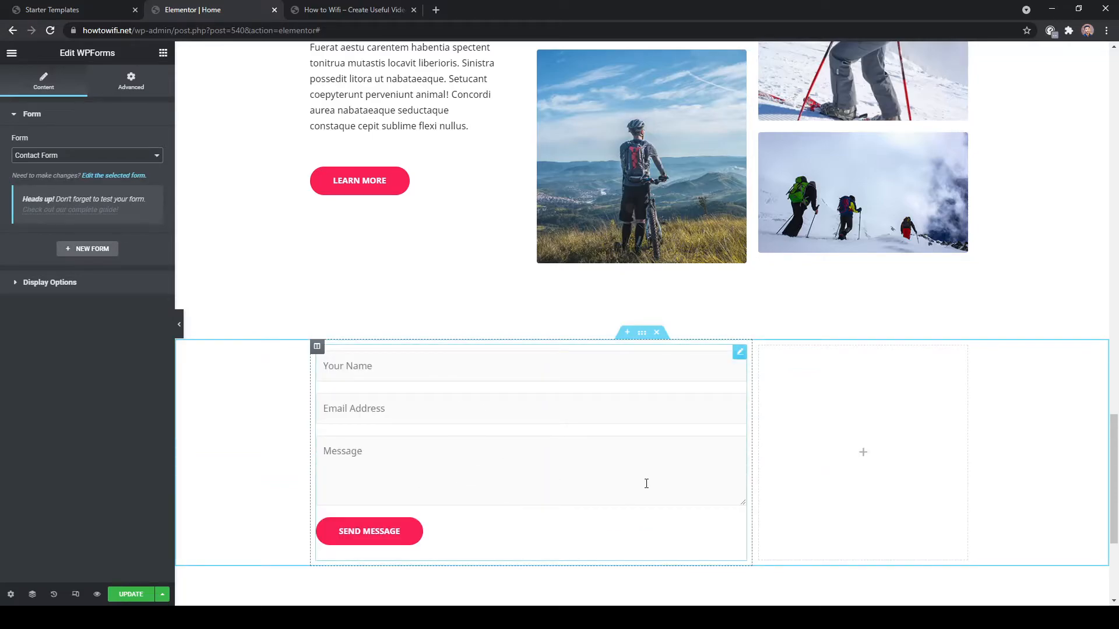
Add a Google Maps widget to the narrow column beside the contact form, with zoom 8 and height 380 px.
left_click(863, 457)
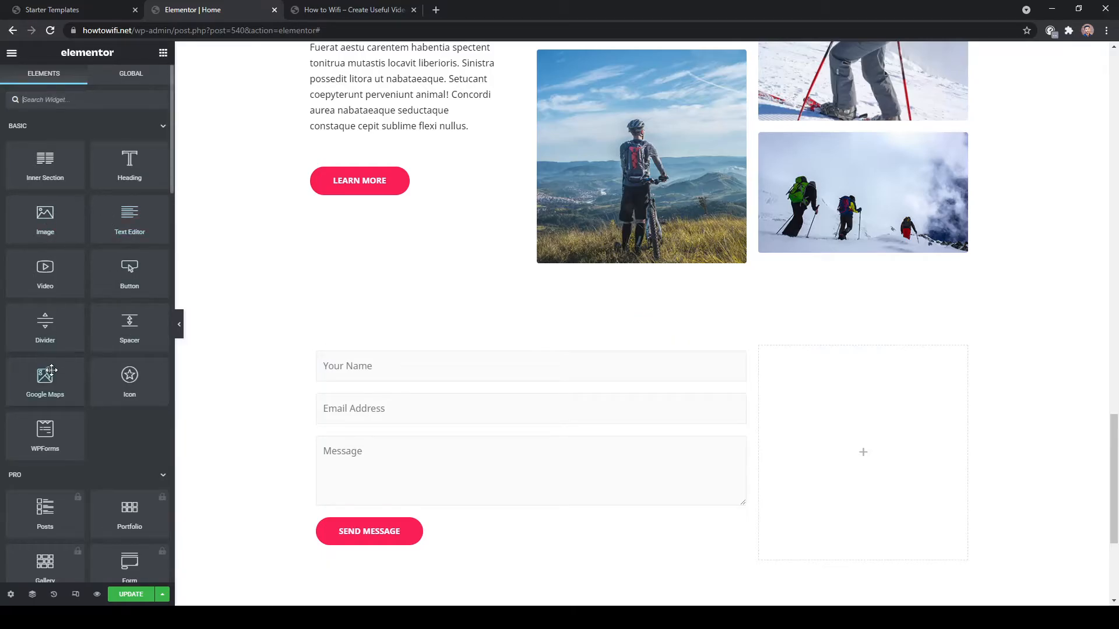
left_click_drag(52, 386, 822, 461)
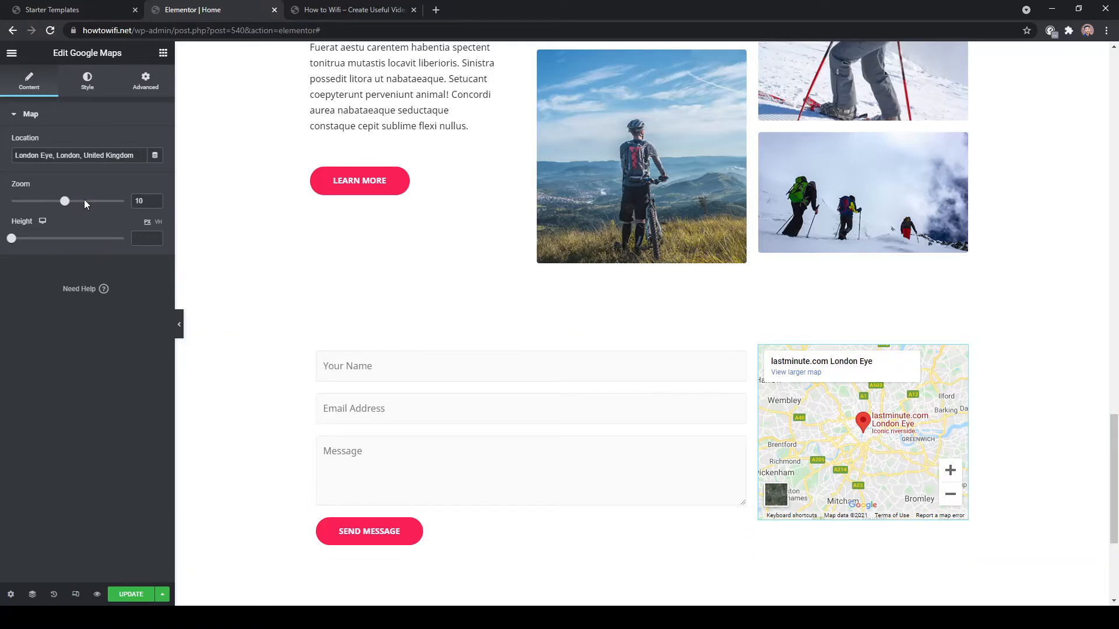
mouse_move(67, 207)
left_mouse_down()
mouse_move(83, 207)
mouse_move(53, 208)
left_mouse_up()
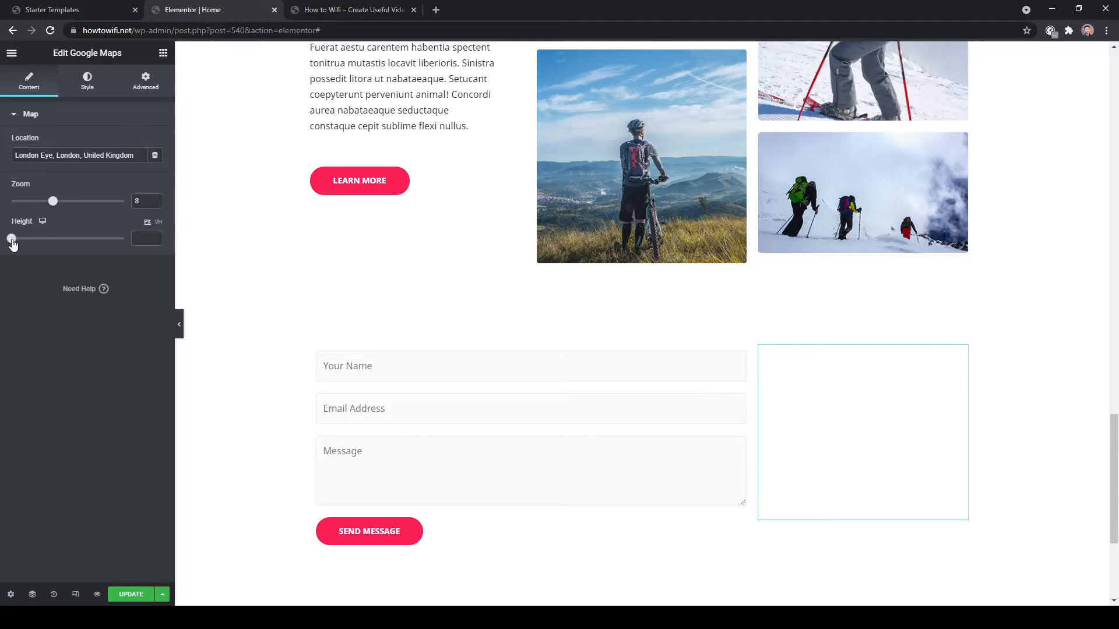
left_click_drag(13, 244, 40, 249)
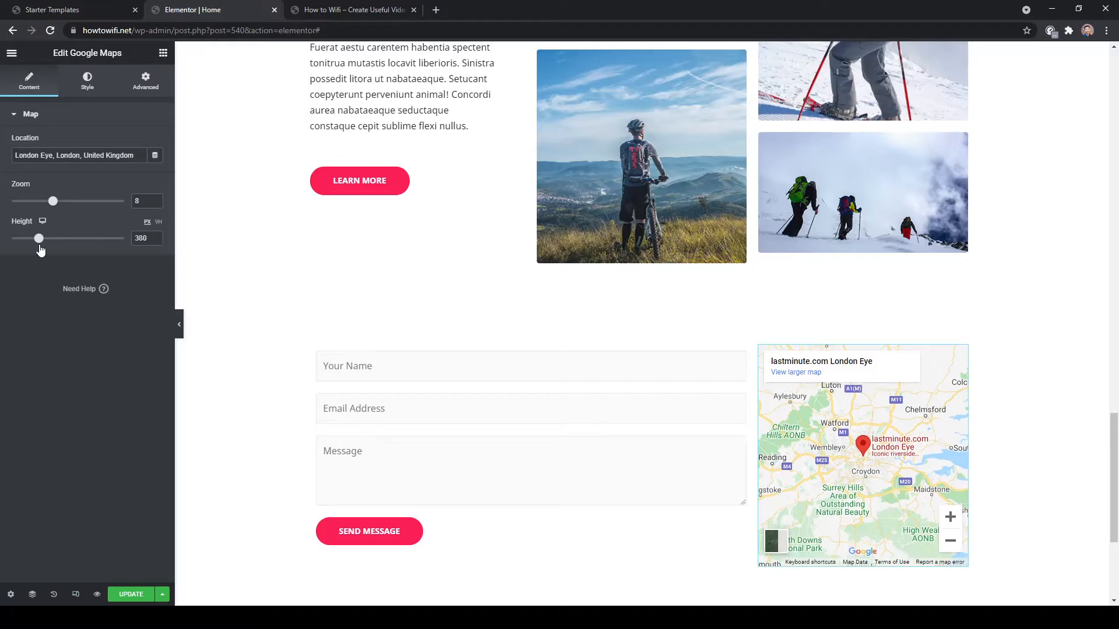
scroll(322, 359, "down", 4)
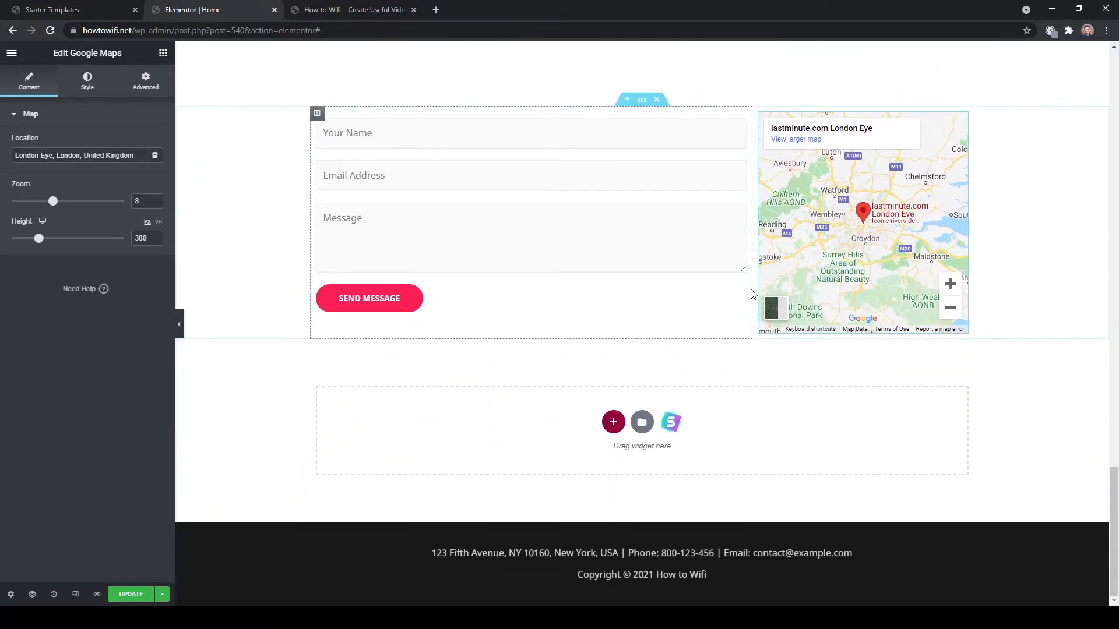
scroll(263, 315, "up", 10)
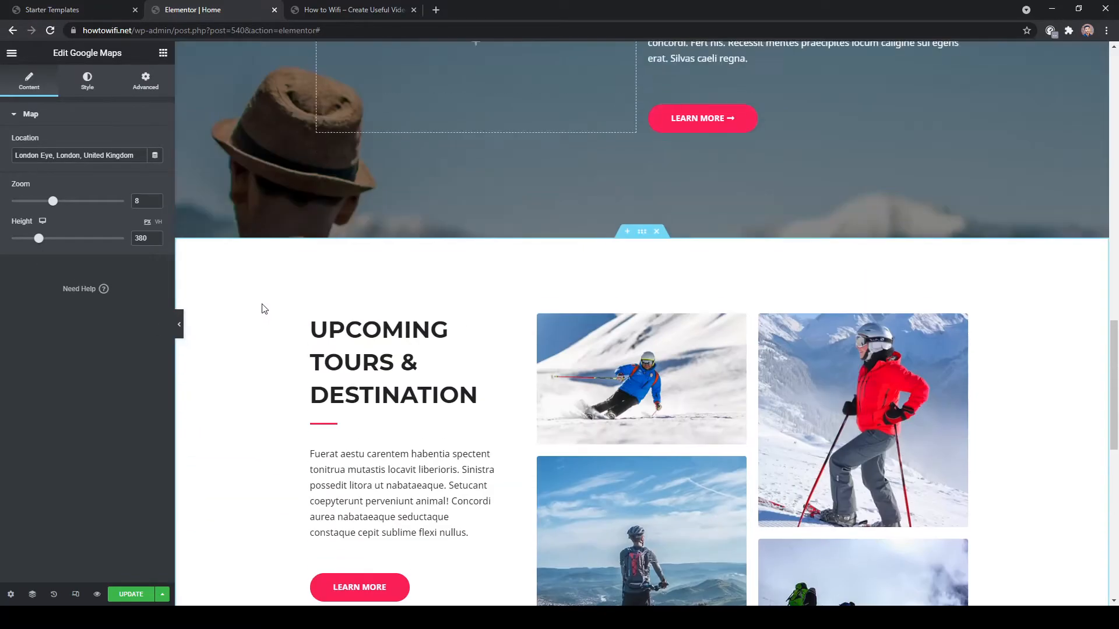
Select the Explore The World heading and its paragraph to examine their editing options.
scroll(261, 306, "up", 5)
scroll(261, 306, "down", 2)
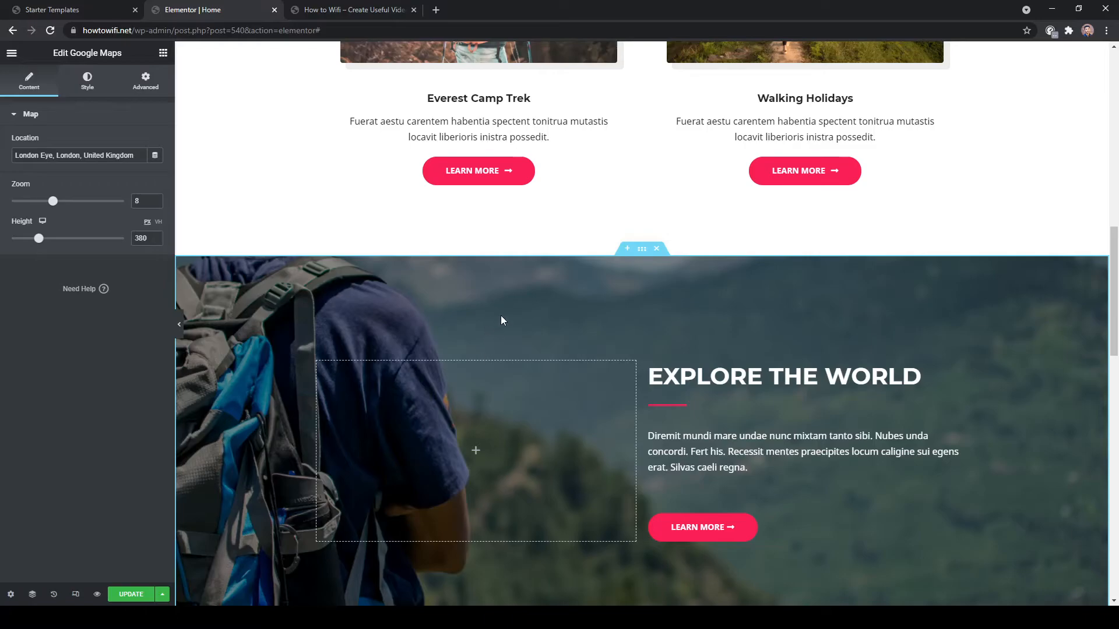
left_click(456, 365)
left_click(705, 376)
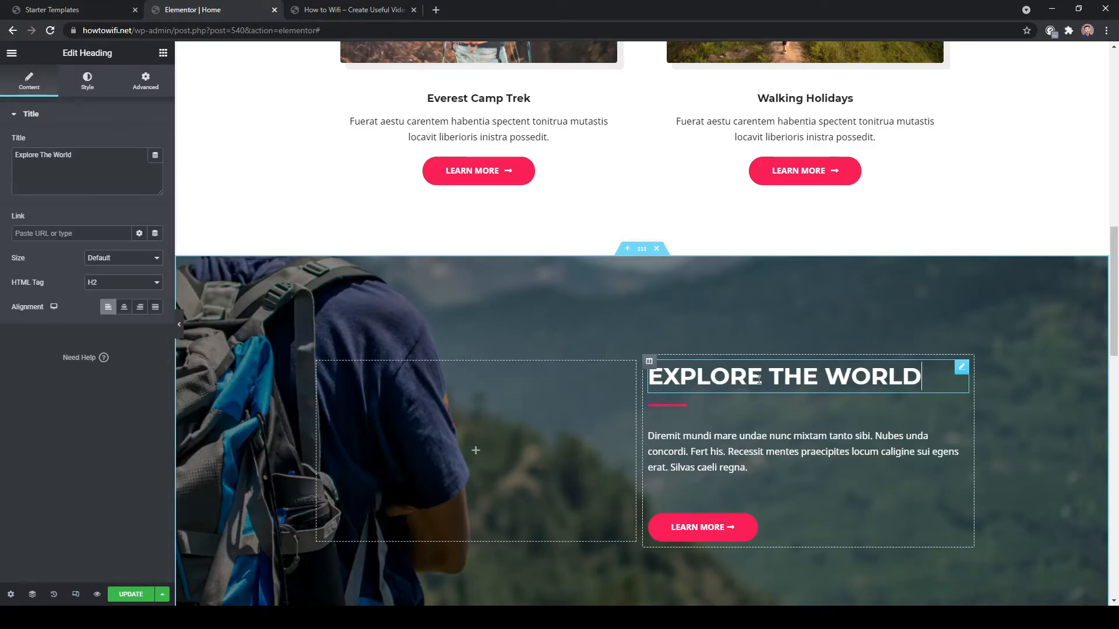
left_click(734, 434)
Try placing the Everest Camp Trek image below its Learn More button, and return it above the event title.
scroll(423, 279, "up", 10)
scroll(421, 285, "down", 5)
left_click(437, 302)
left_click_drag(468, 325, 452, 393)
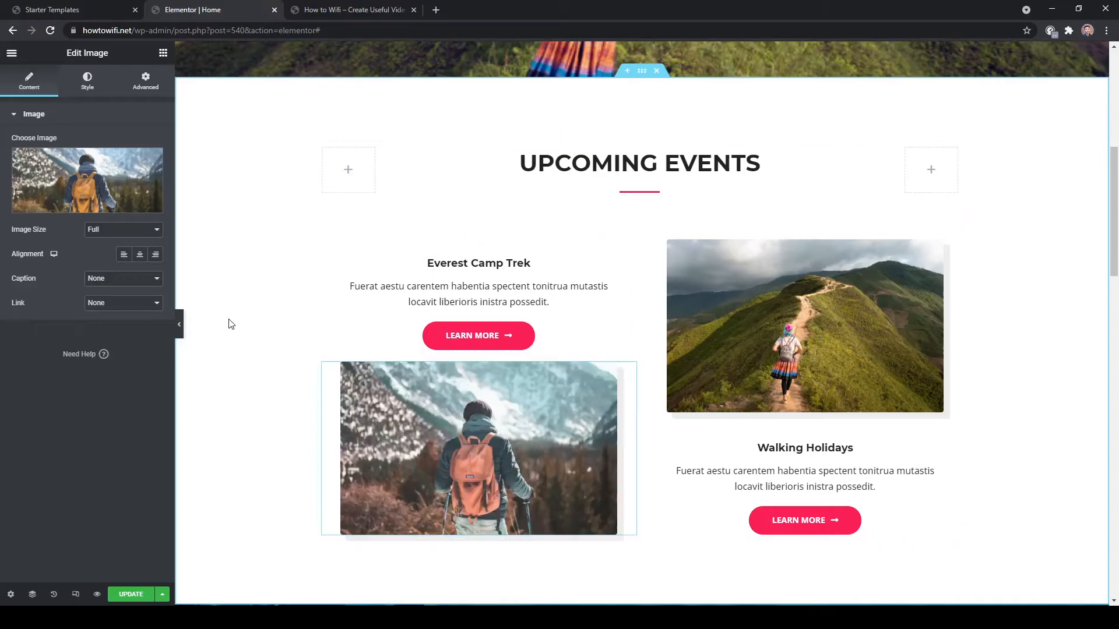
scroll(227, 323, "down", 2)
left_click_drag(456, 320, 461, 139)
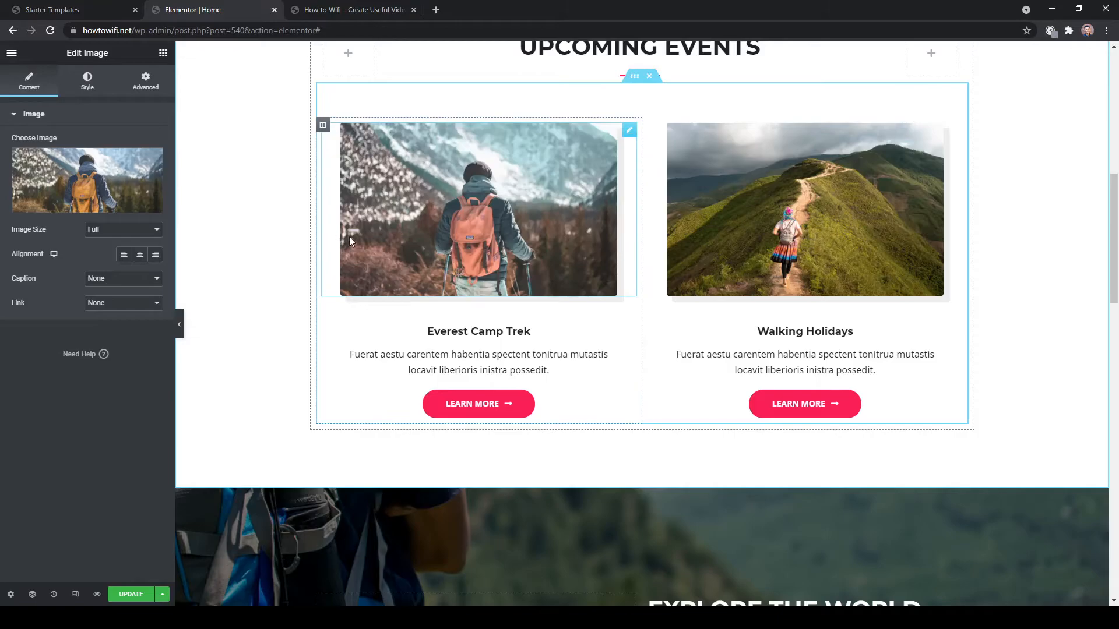
Save the edited Home page.
scroll(260, 247, "up", 9)
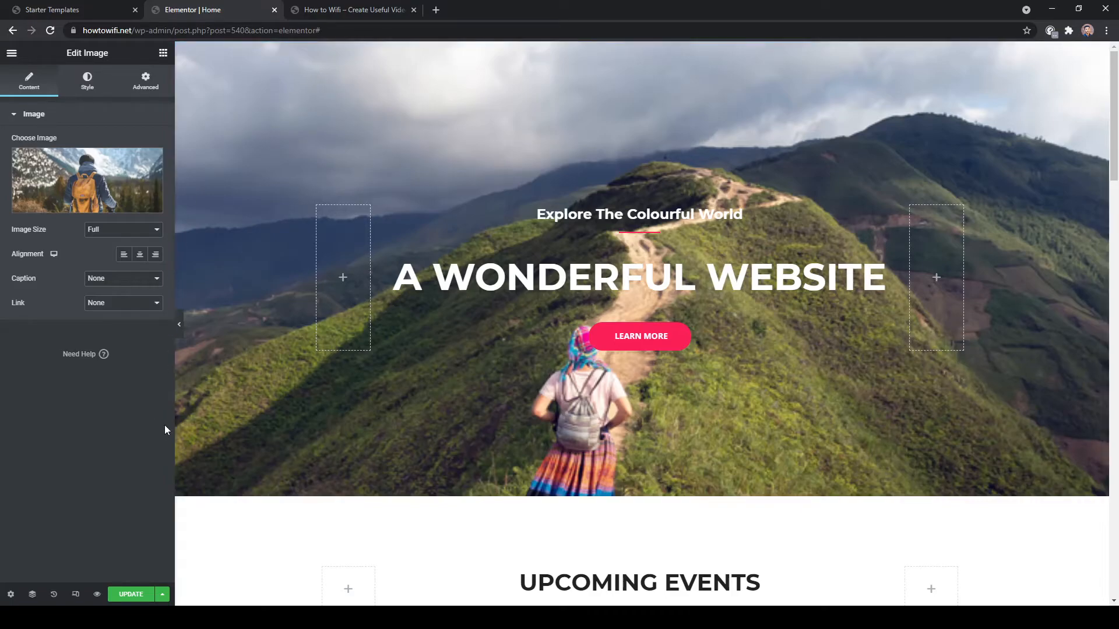
left_click(130, 597)
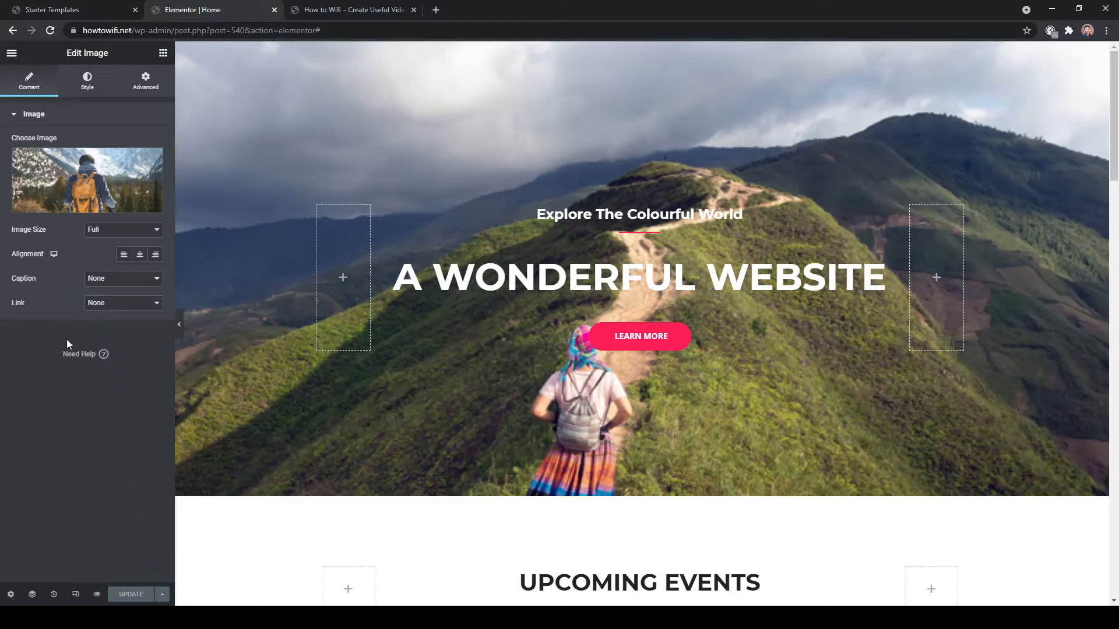
Change the site description to "Creates Useful Videos" in the Site Identity settings.
left_click(11, 54)
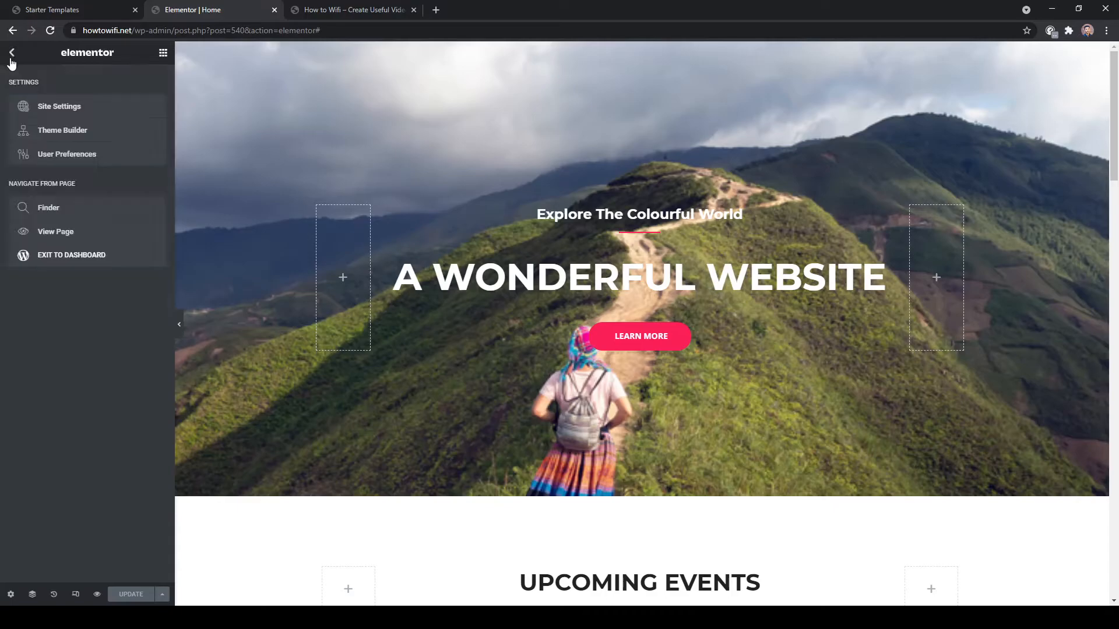
left_click(57, 108)
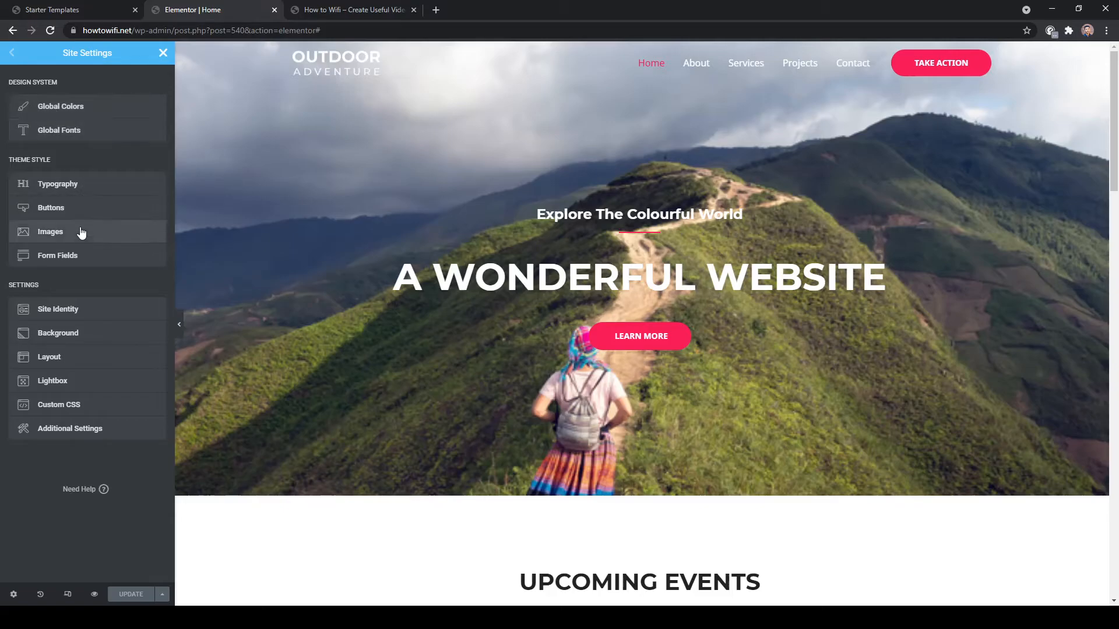
left_click(66, 314)
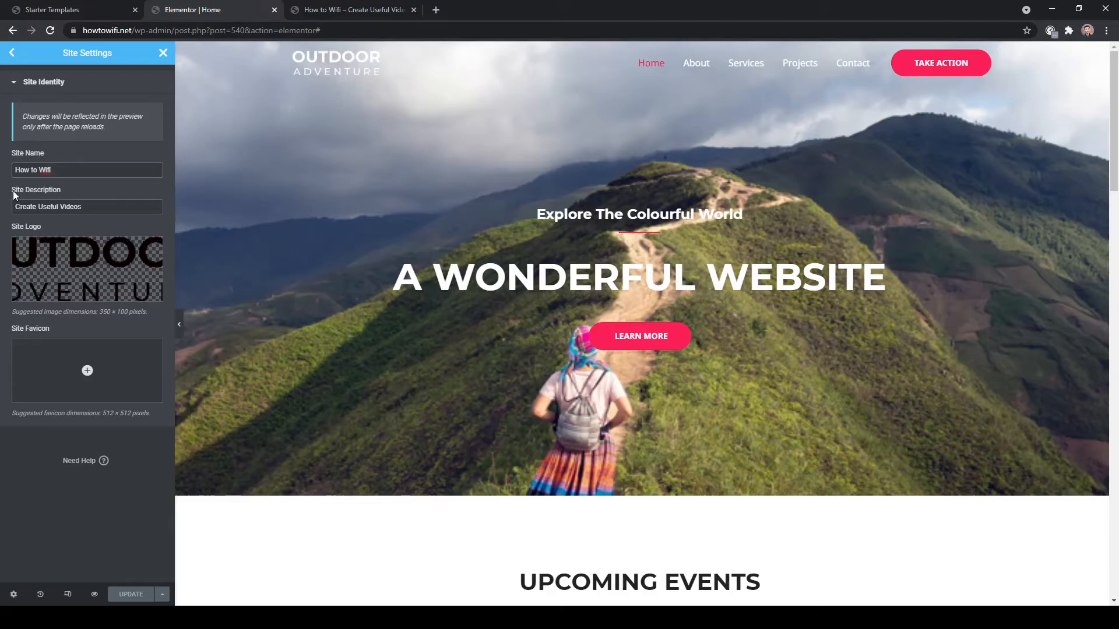
left_click(37, 207)
type("s")
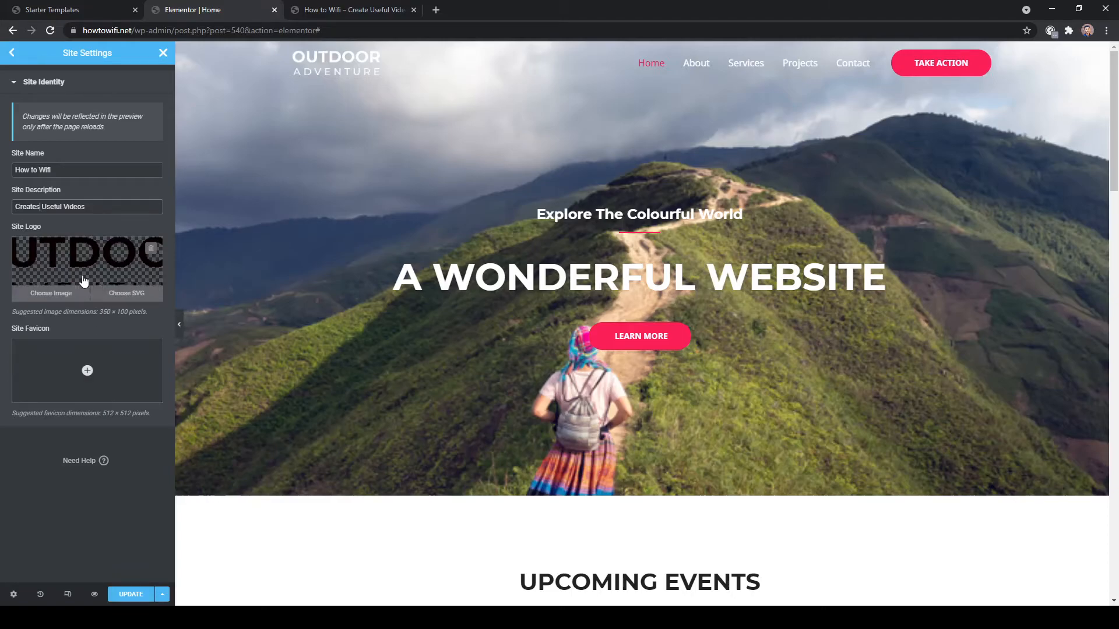
Upload LOGO.png to the media library and insert it as the site logo.
left_click(72, 294)
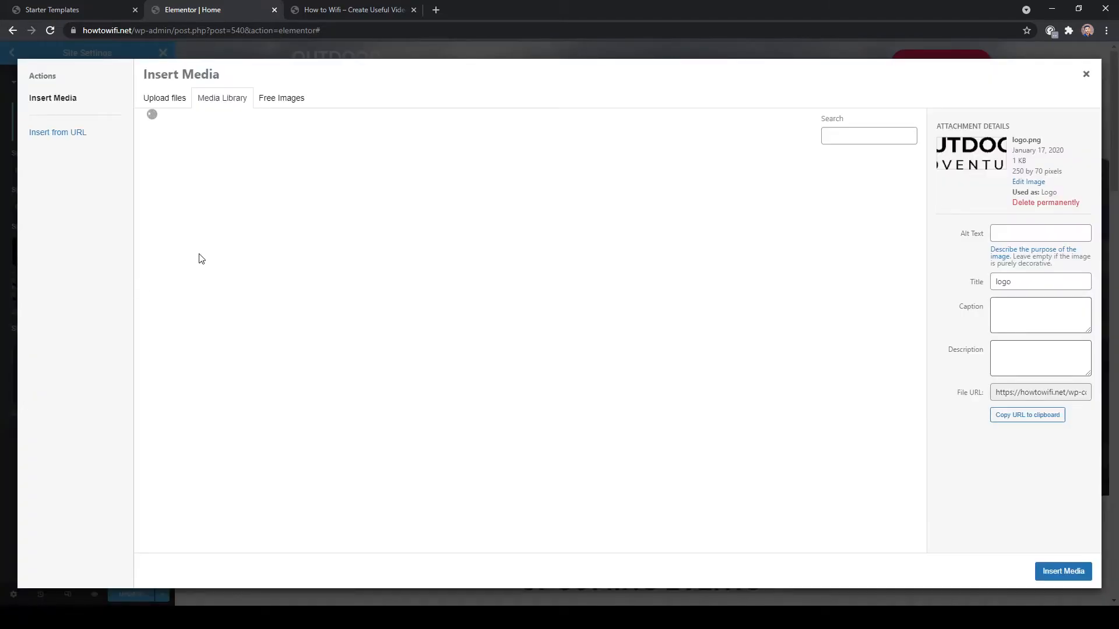
left_click(167, 100)
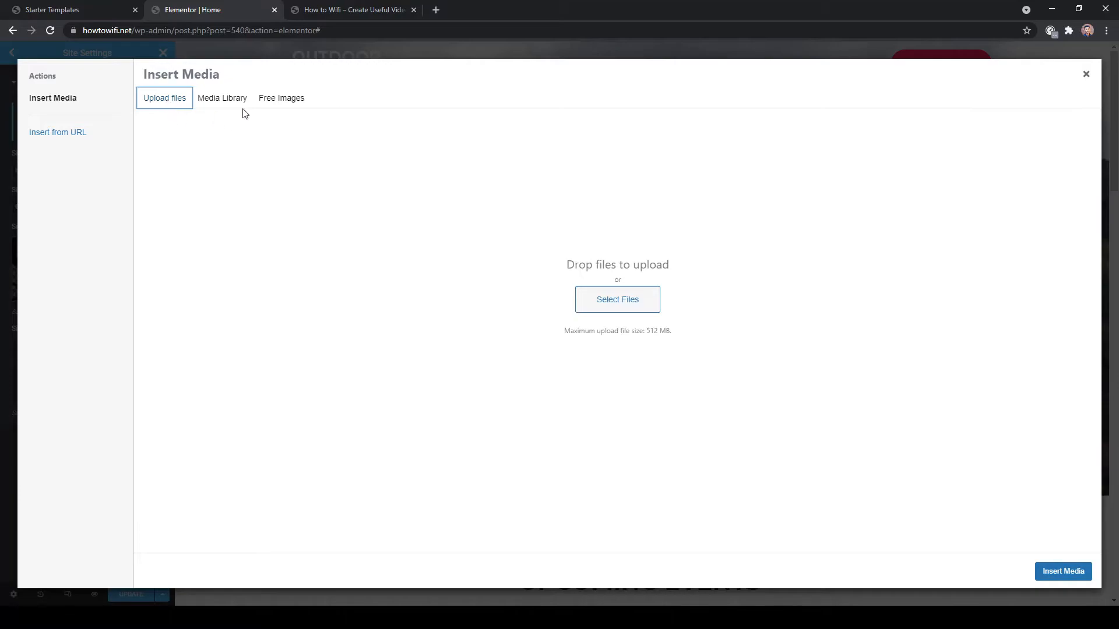
left_click(496, 319)
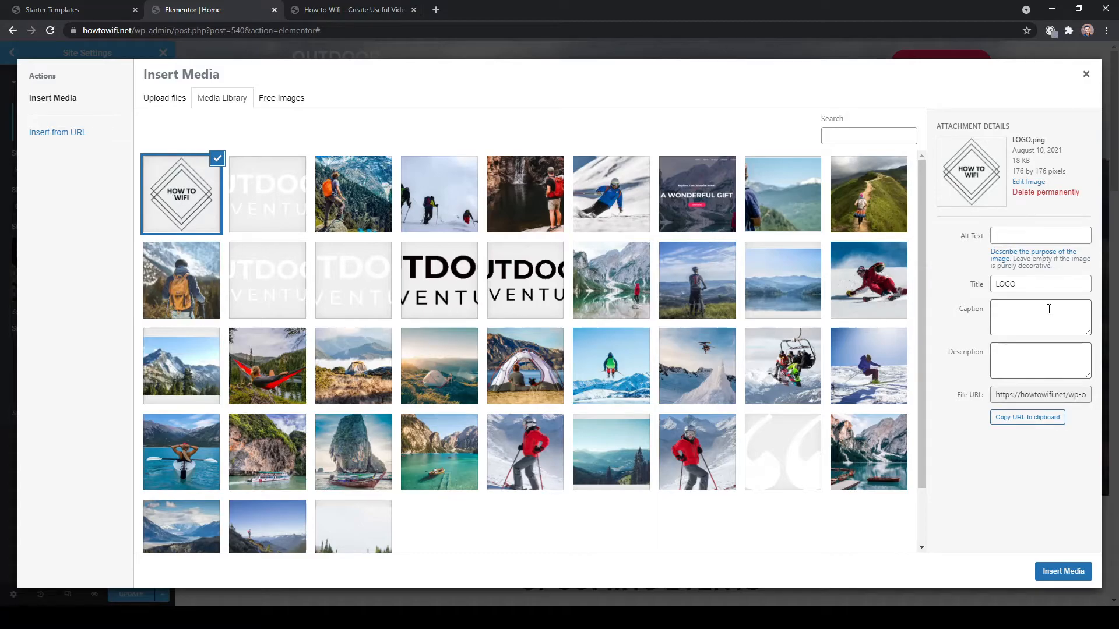
left_click(1013, 234)
left_click(1057, 574)
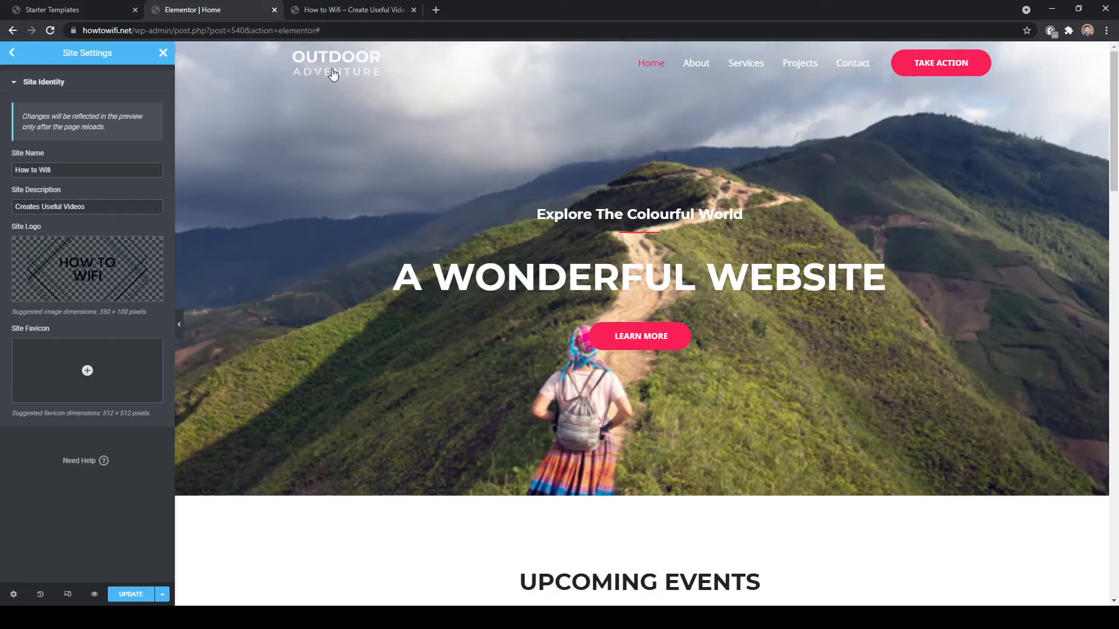
Save the site settings and reload the live site to compare its header logo with the chosen one.
left_click(127, 594)
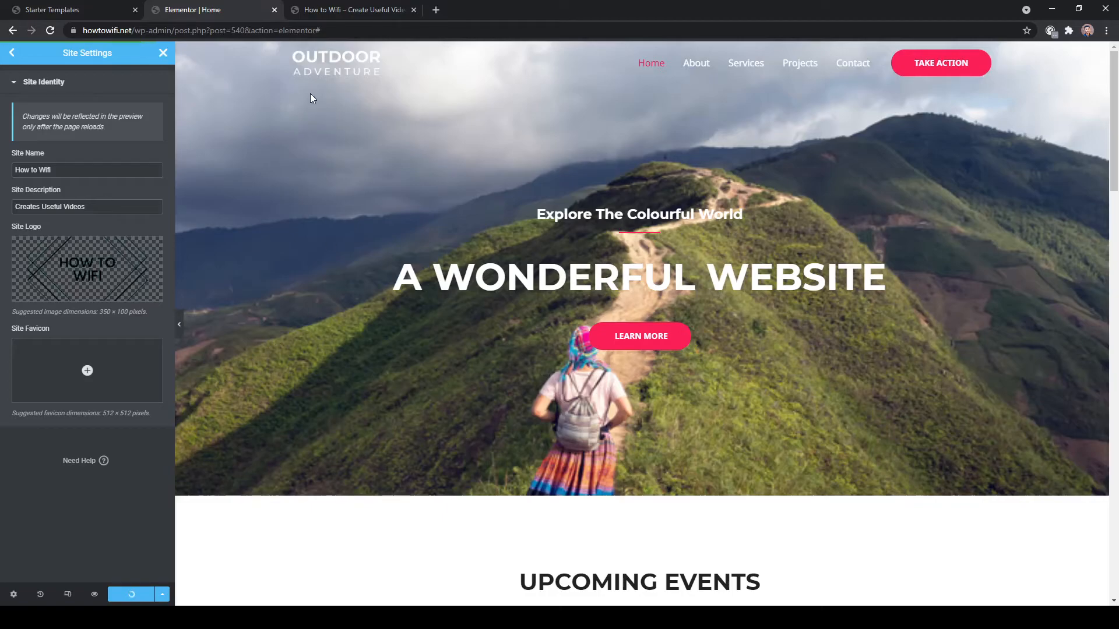
left_click(352, 10)
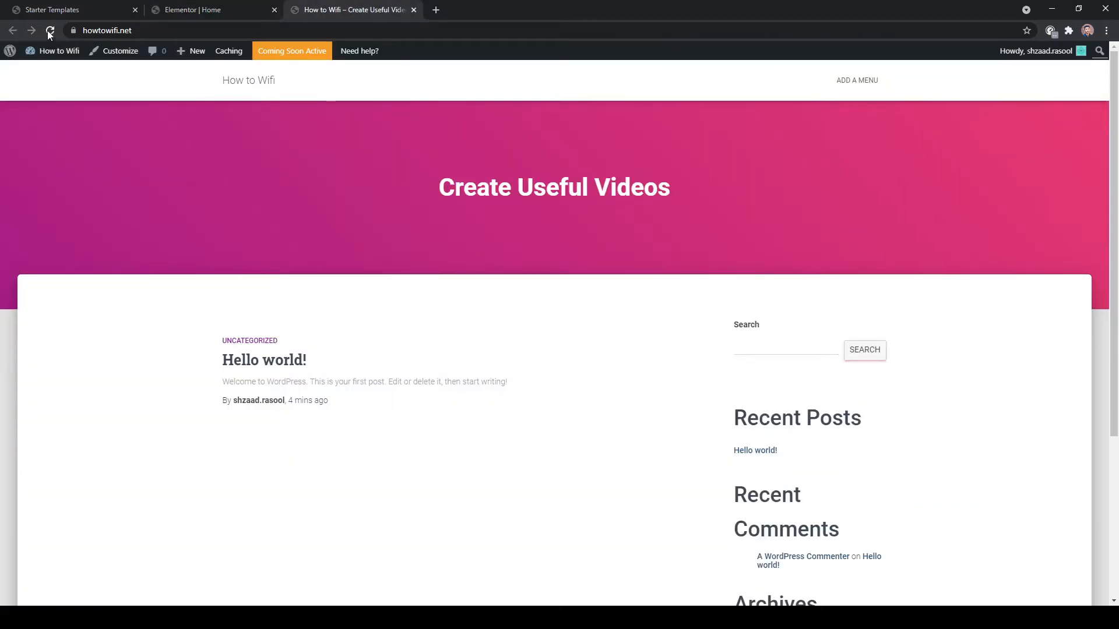
left_click(51, 31)
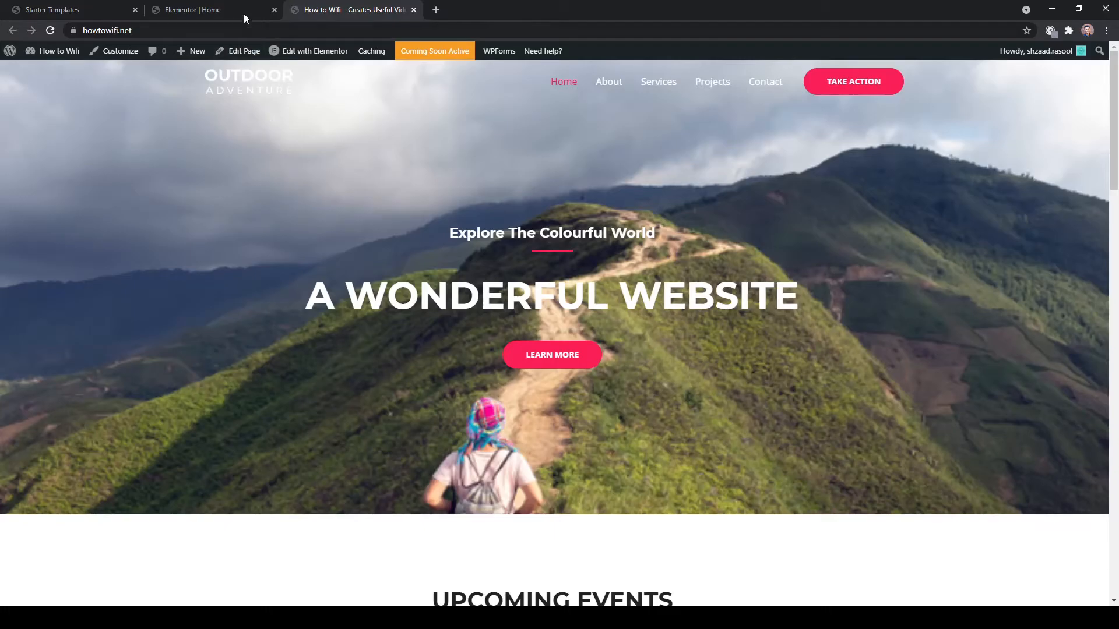
left_click(225, 12)
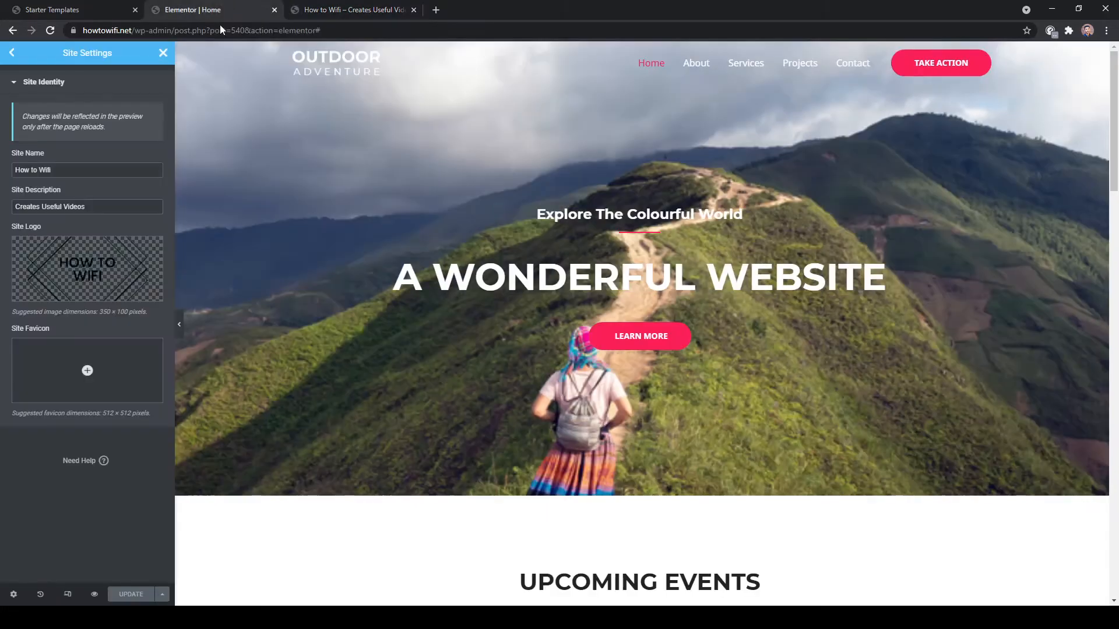
mouse_move(85, 286)
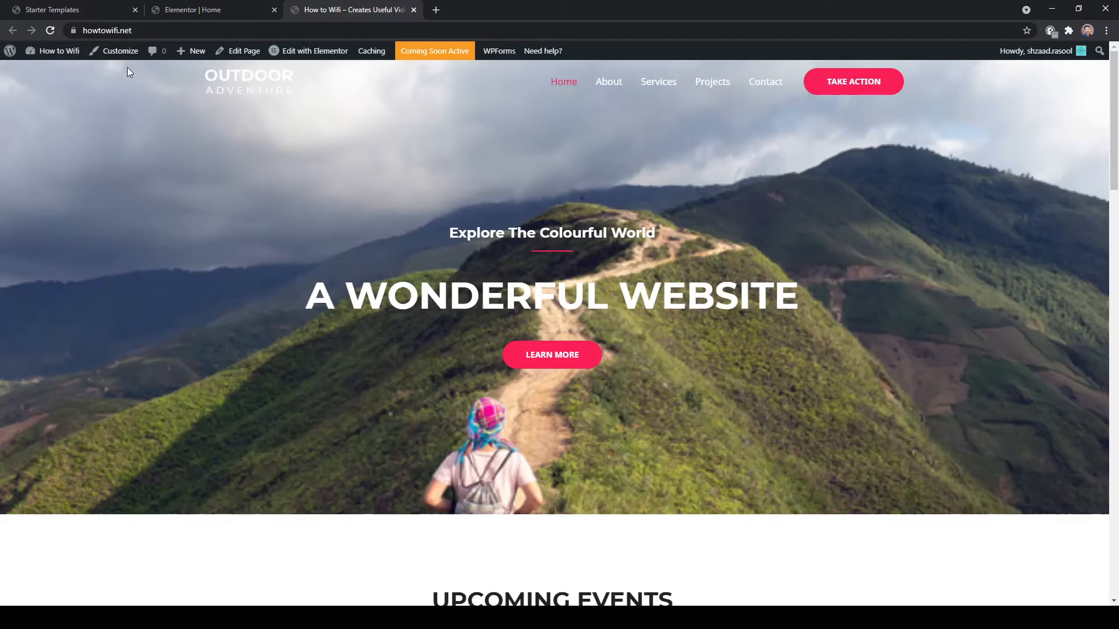
From the live site, go to the WordPress dashboard and open the theme customizer's header Site Identity & Logo settings.
mouse_move(59, 55)
left_click(50, 79)
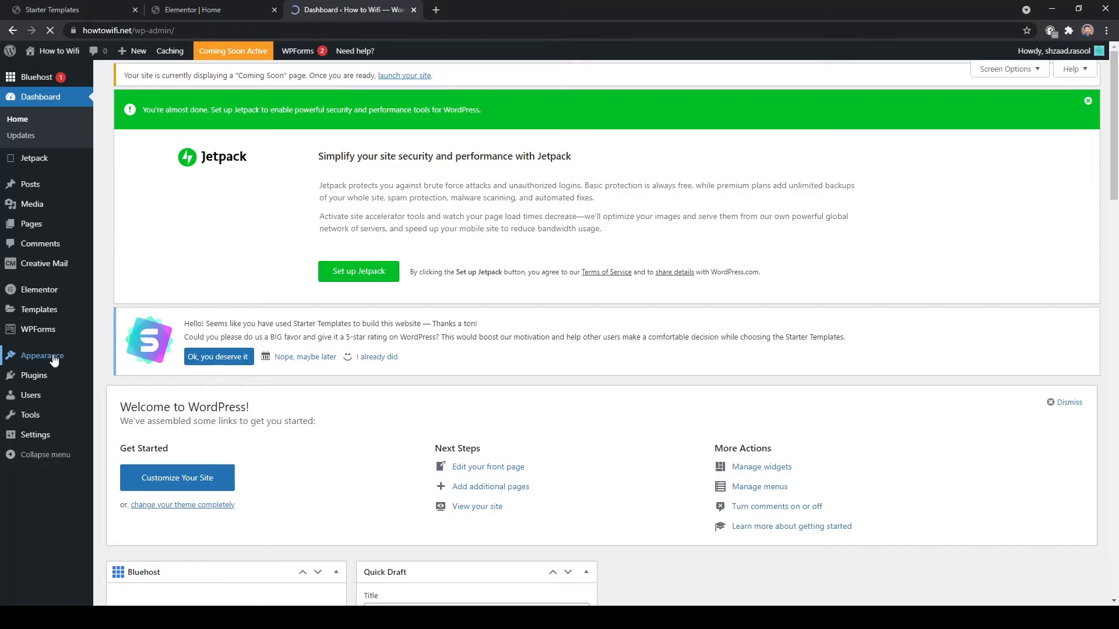
mouse_move(54, 360)
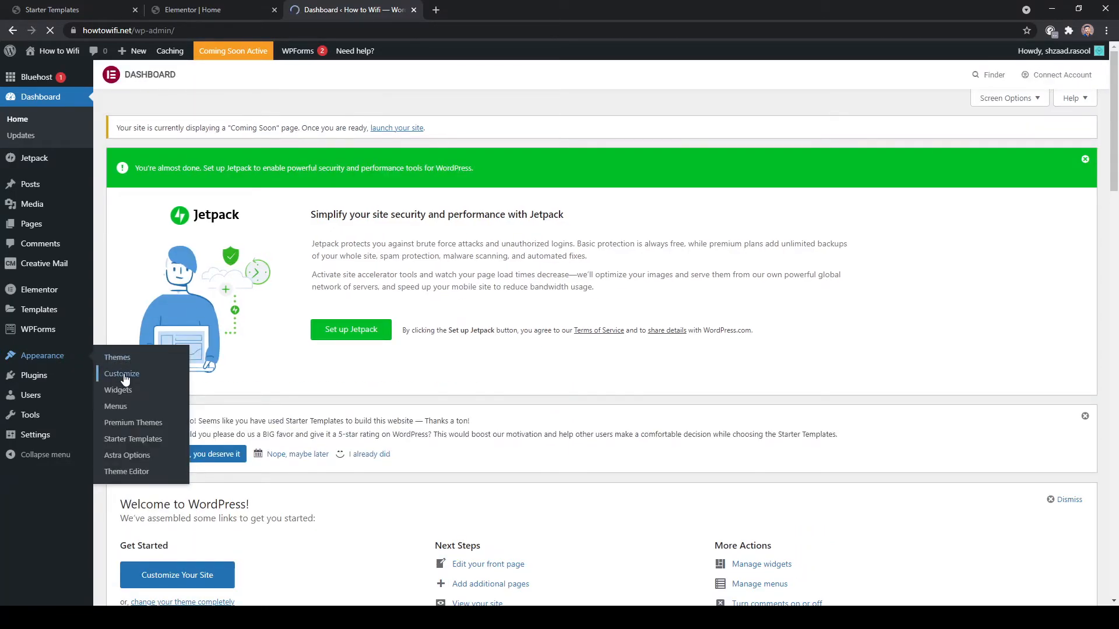
left_click(124, 379)
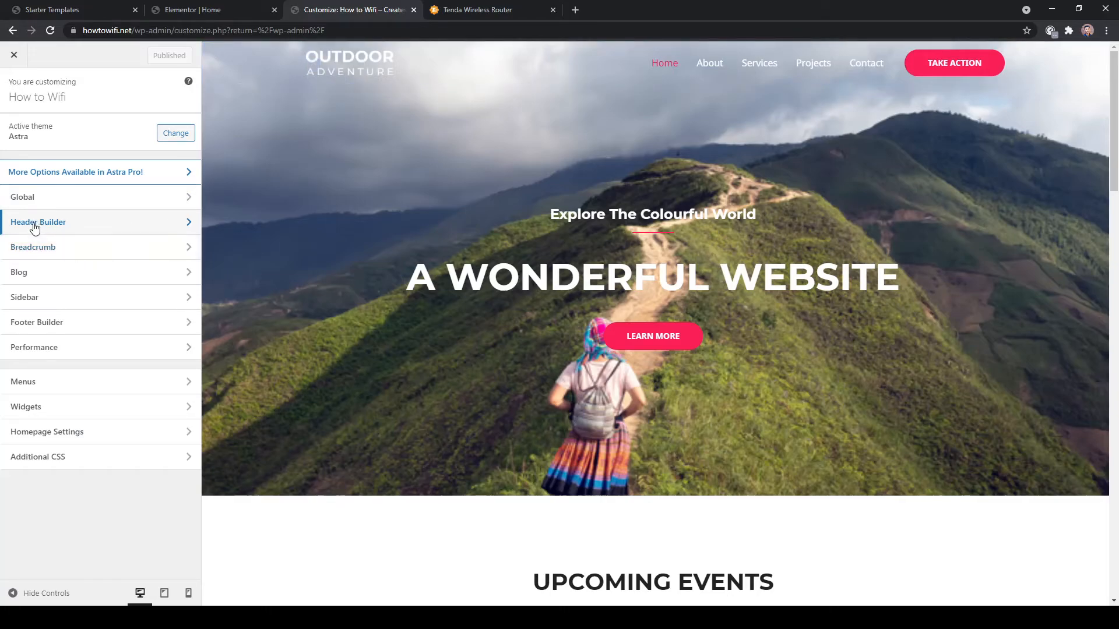
left_click(68, 227)
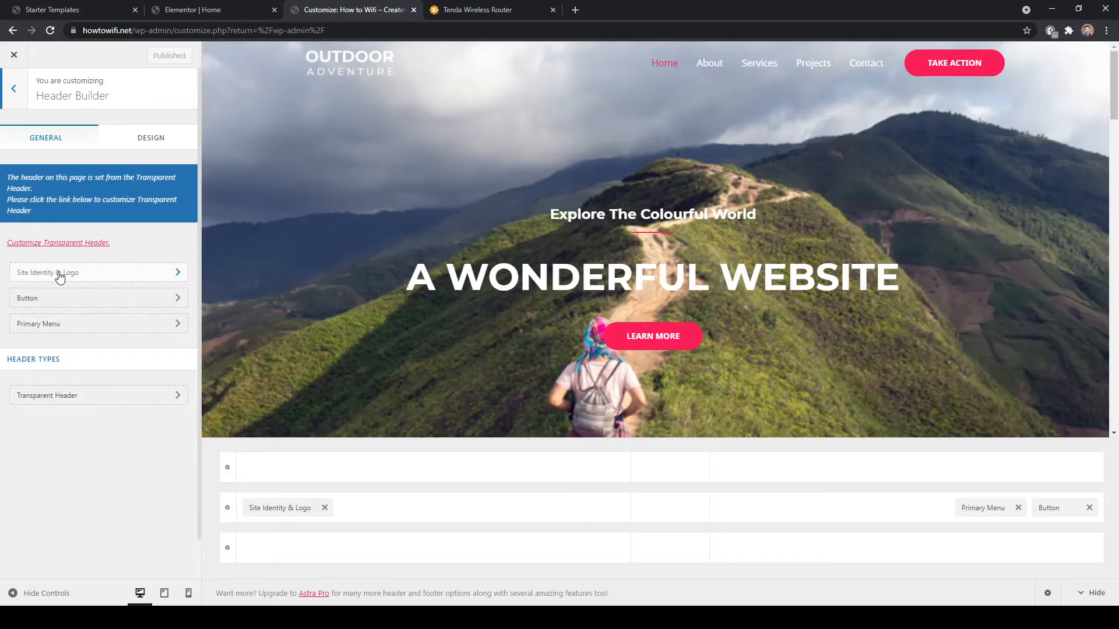
left_click(79, 273)
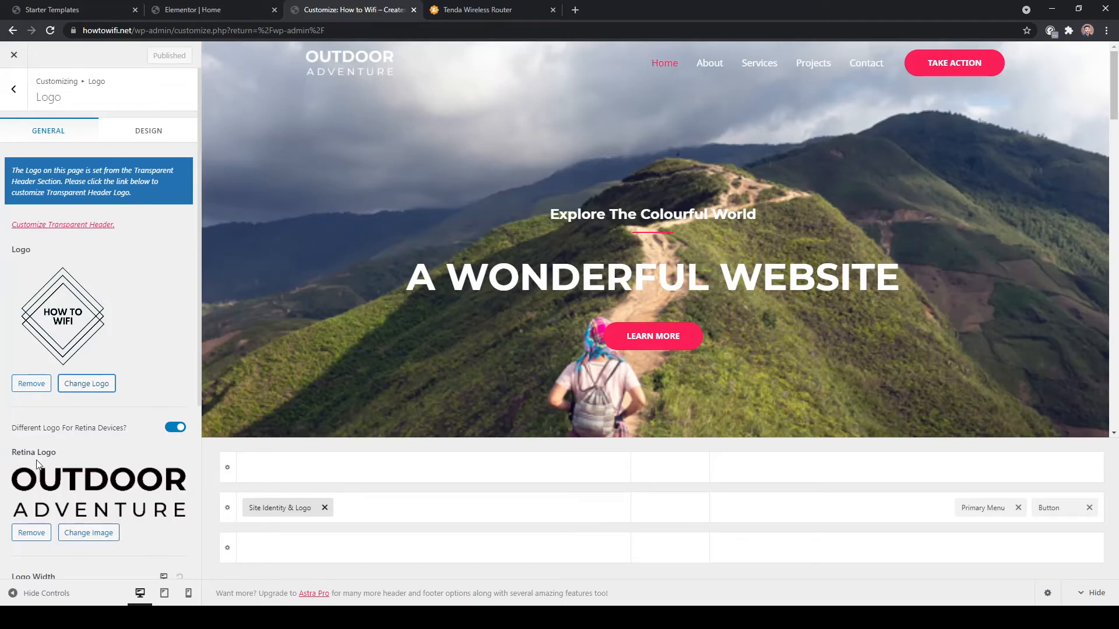
Replace the retina logo with the How to Wifi logo image and reduce the logo width to 97 px.
left_click(84, 532)
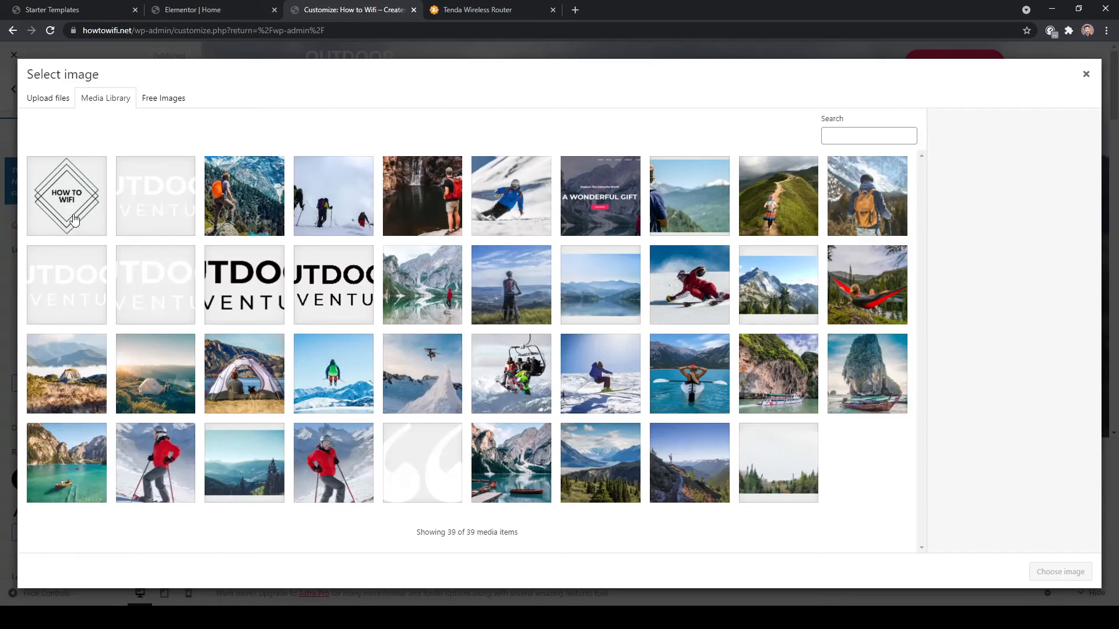
left_click(74, 218)
left_click(1059, 574)
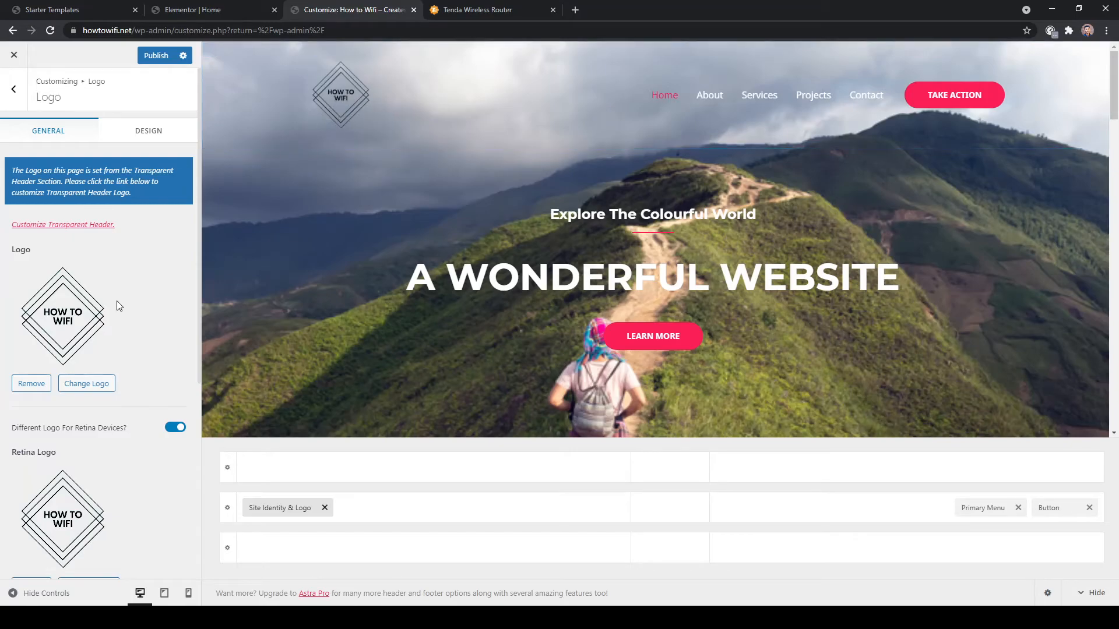
scroll(111, 318, "down", 5)
mouse_move(39, 343)
left_mouse_down()
mouse_move(58, 343)
mouse_move(16, 344)
mouse_move(31, 341)
left_mouse_up()
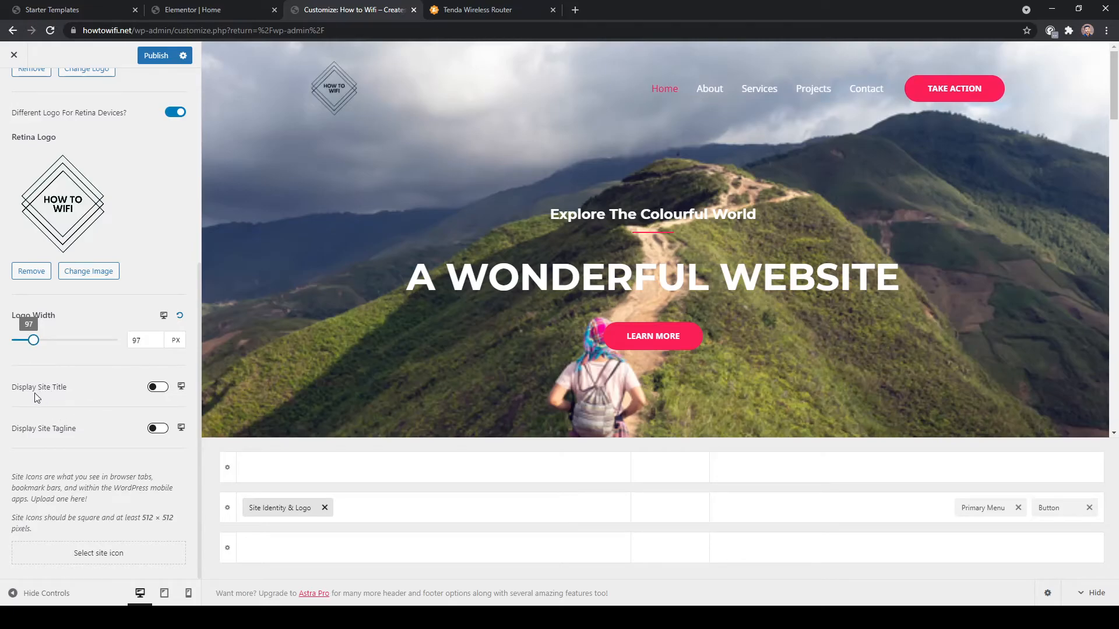
Try displaying the site title and the tagline with the header logo, and turn both off.
left_click(159, 388)
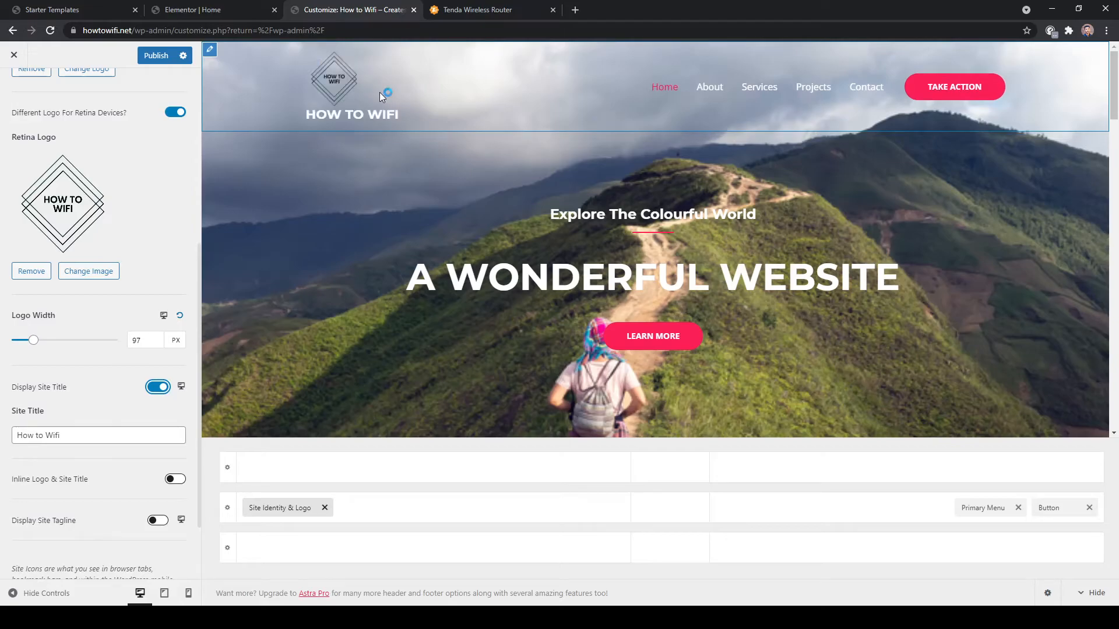
scroll(99, 446, "down", 2)
left_click(155, 430)
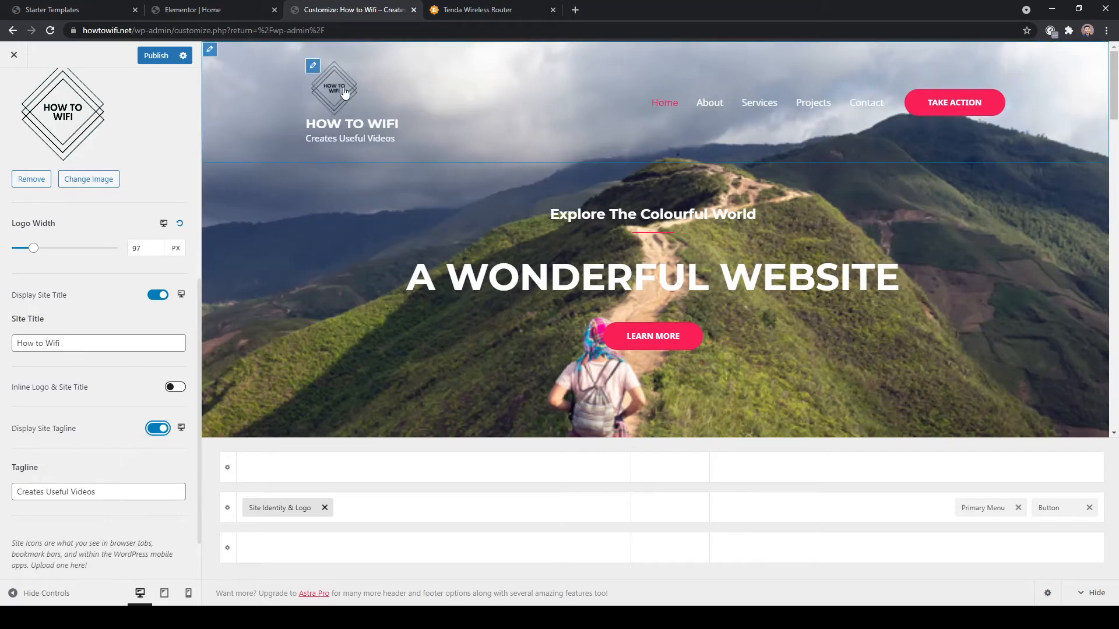
left_click(159, 429)
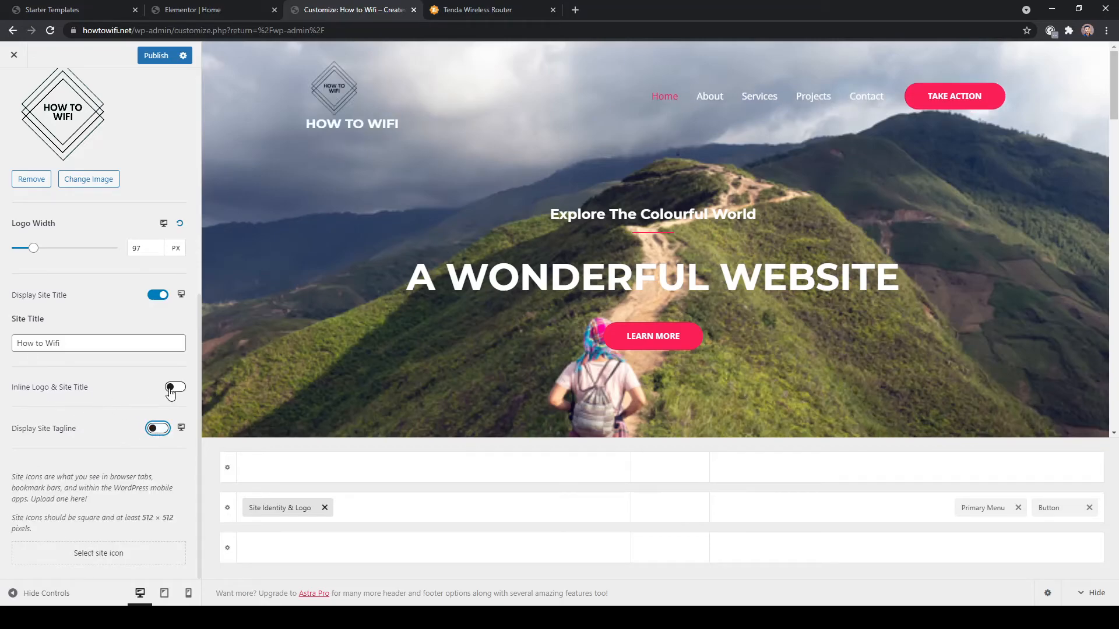
left_click(161, 294)
left_click(159, 295)
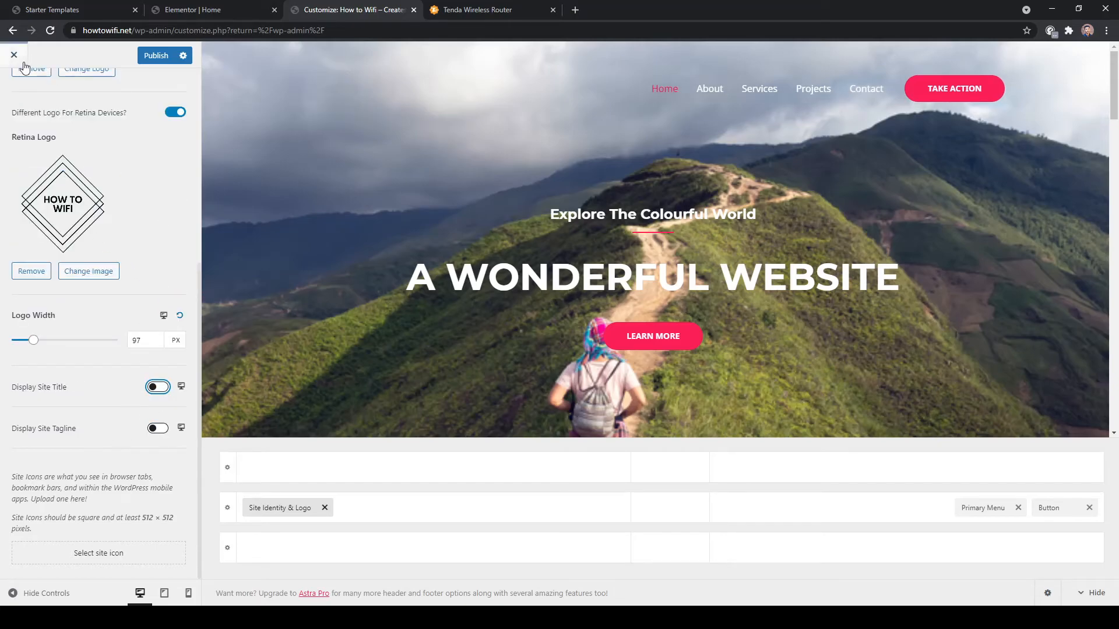
scroll(35, 175, "up", 6)
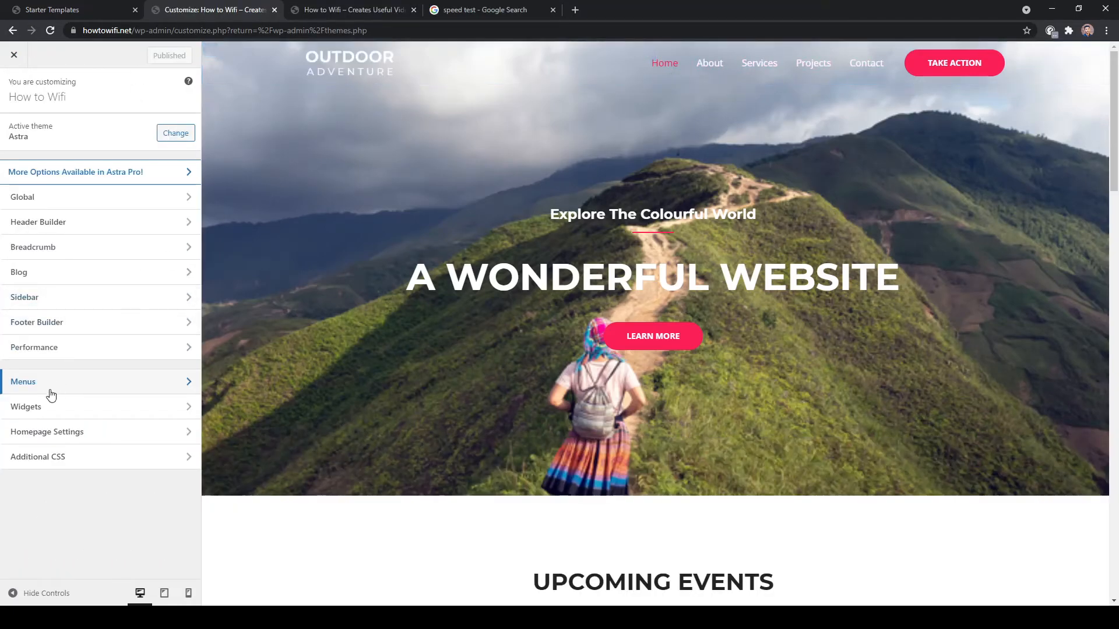
Create a new page named Blog and add it to the site's primary menu.
left_click(35, 382)
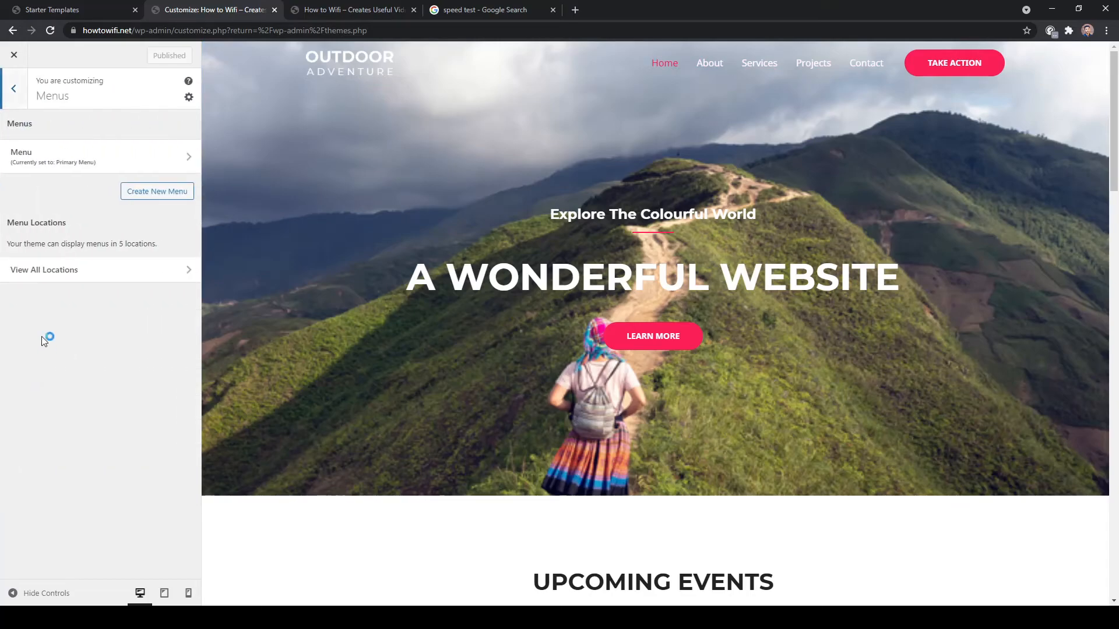
left_click(39, 161)
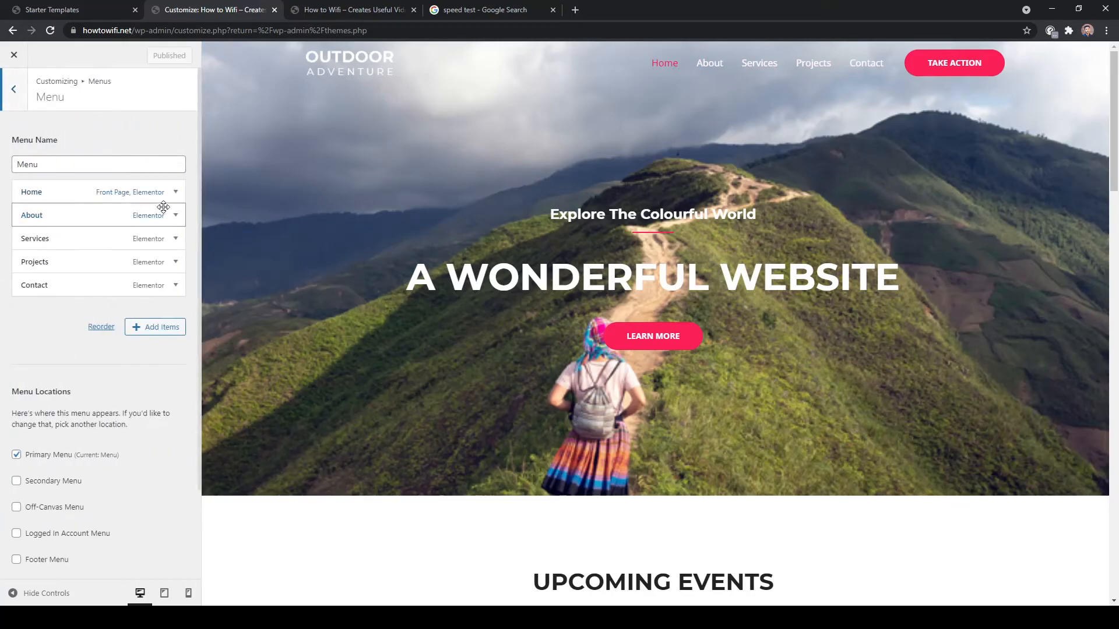
left_click(163, 328)
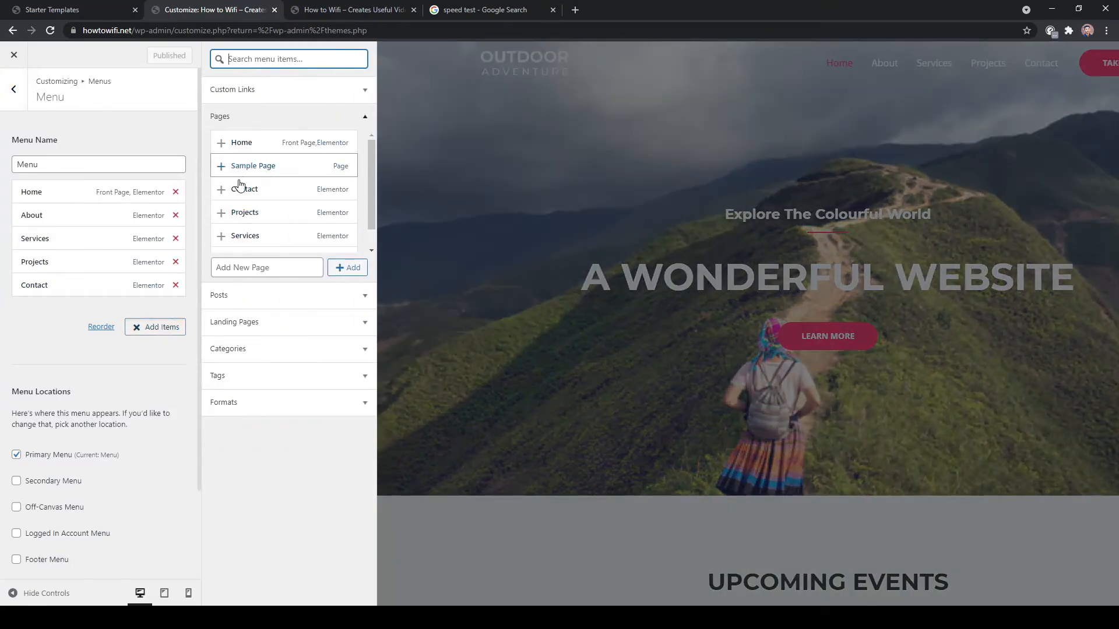
left_click(243, 267)
type("Blog")
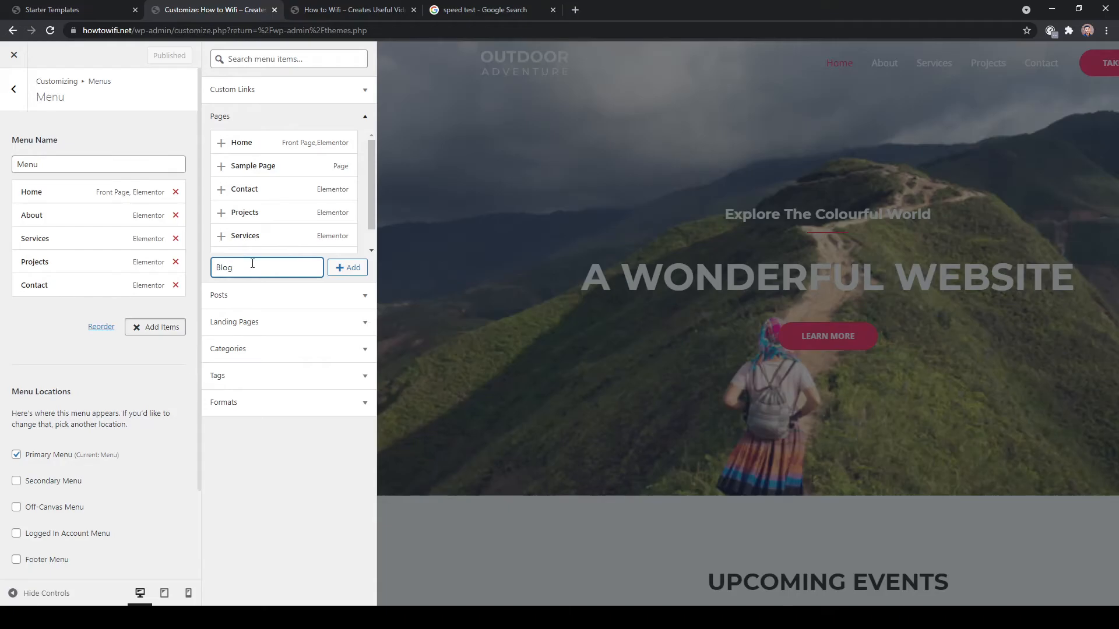
left_click(339, 278)
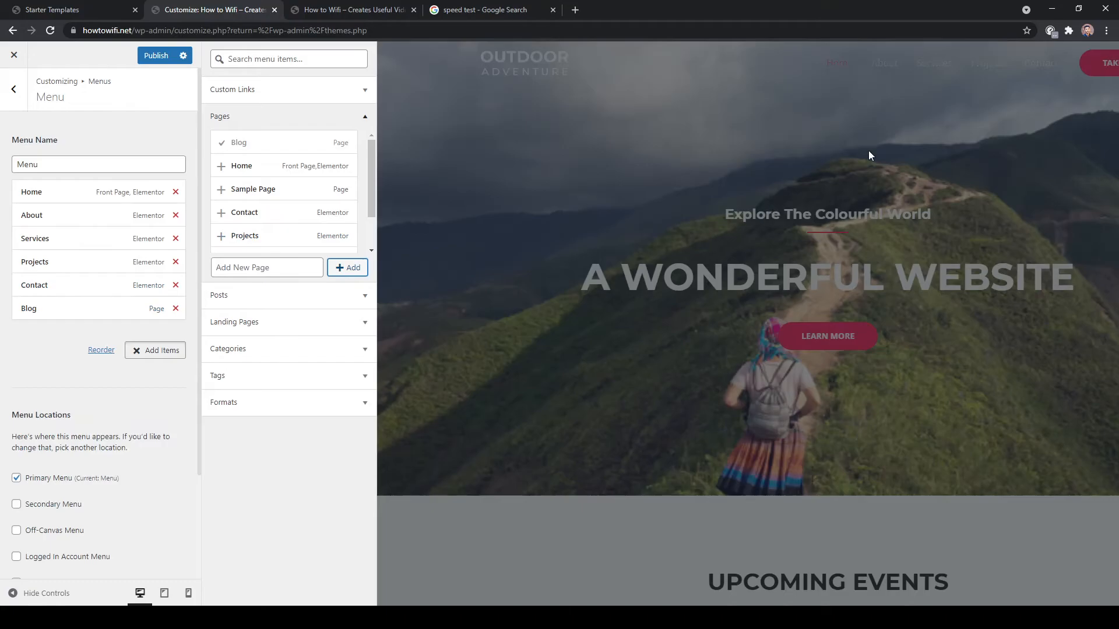
Move the Blog item between Home and About in the menu and publish the change.
left_click(35, 367)
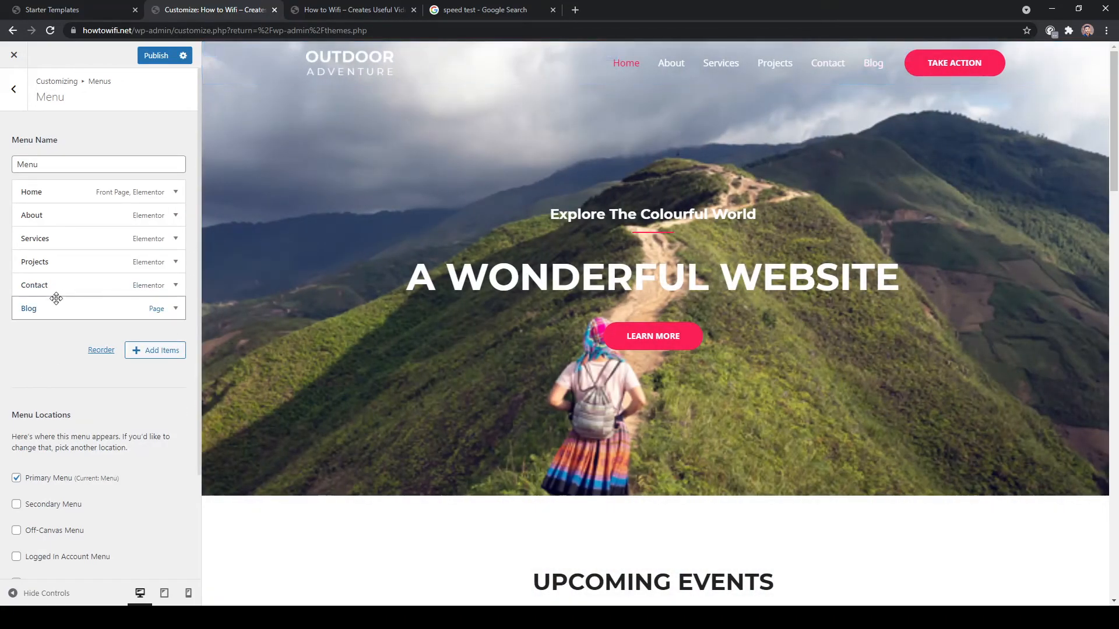
left_click_drag(25, 307, 24, 222)
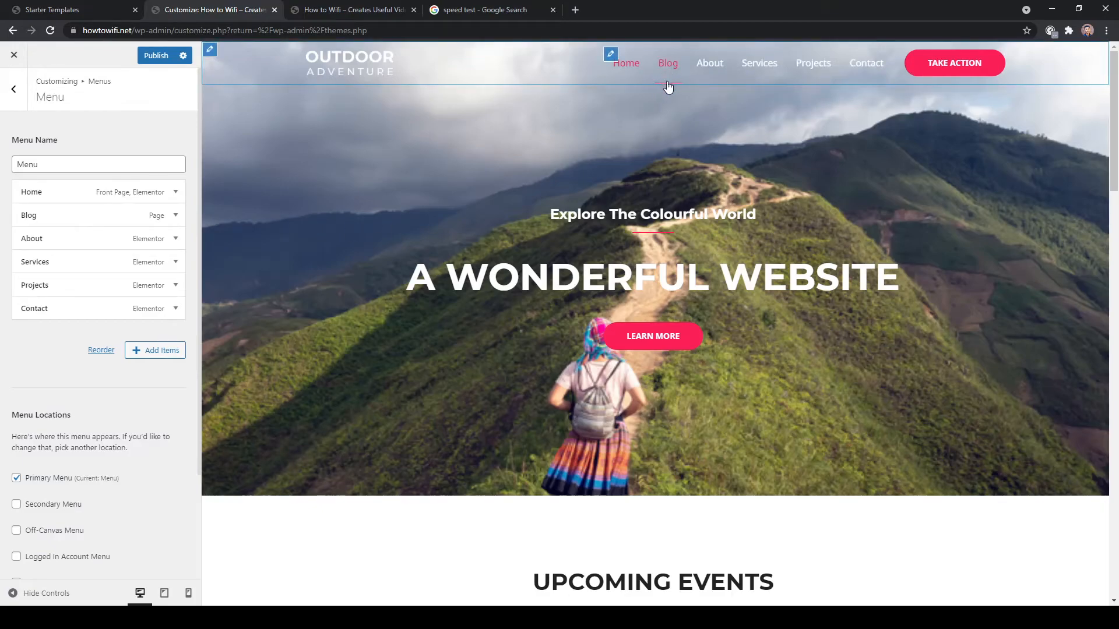
scroll(65, 356, "down", 2)
scroll(65, 355, "up", 2)
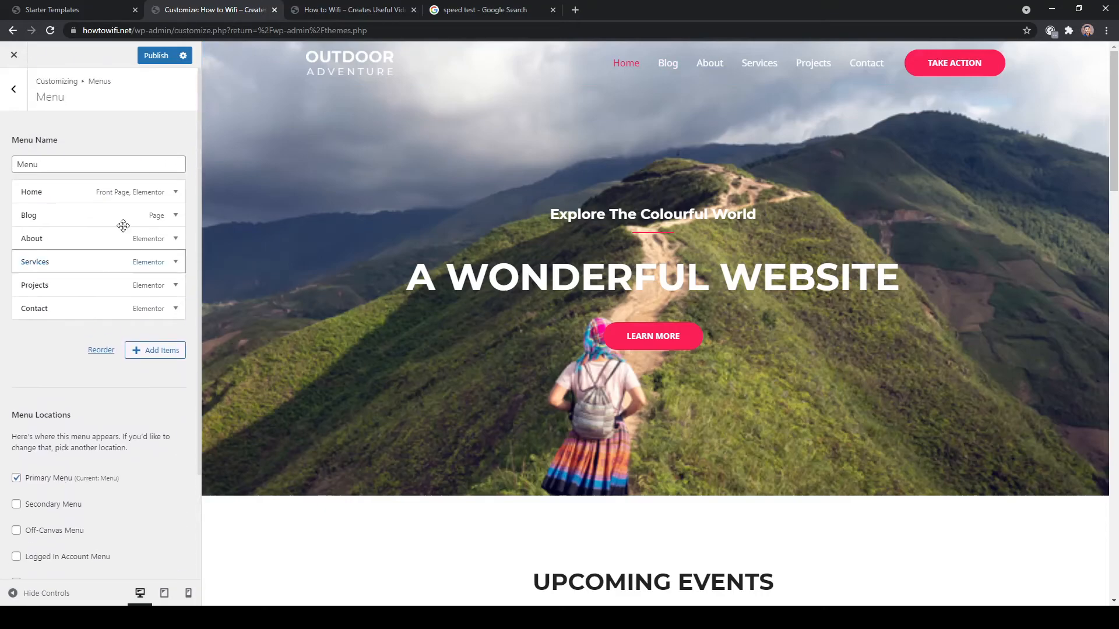
left_click(12, 102)
left_click(14, 98)
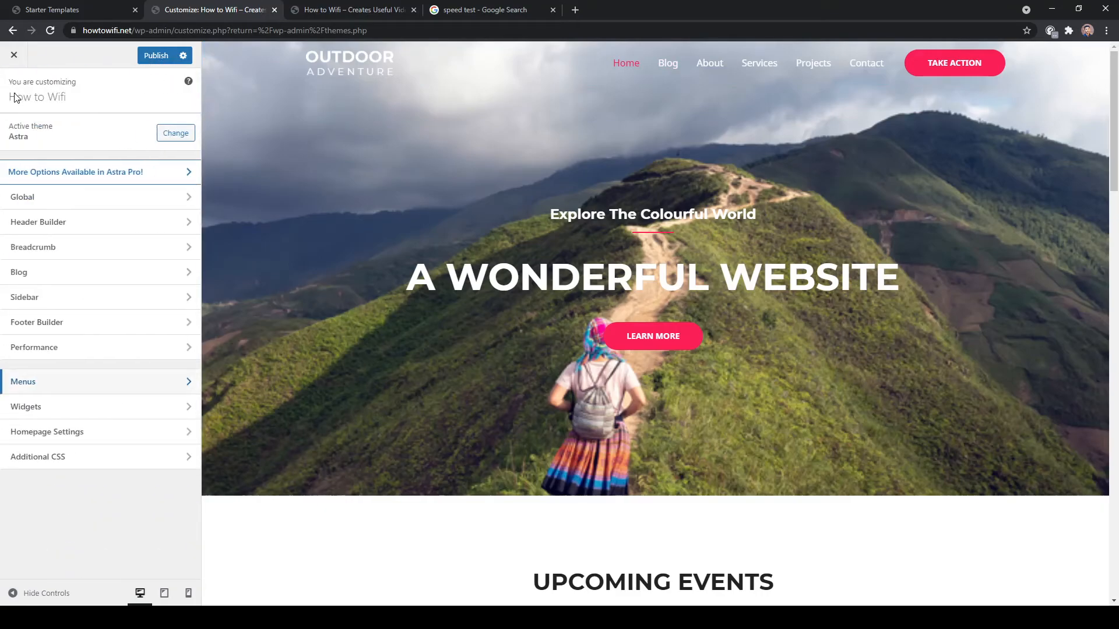
left_click(155, 61)
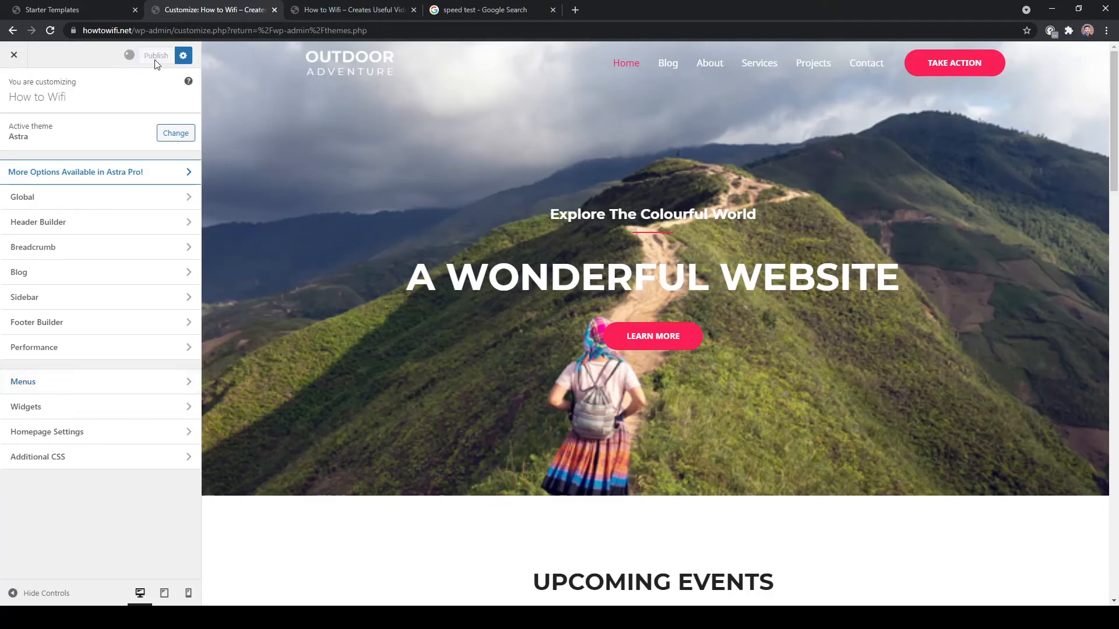
Reload the live site and check the header menu and page content.
left_click(324, 9)
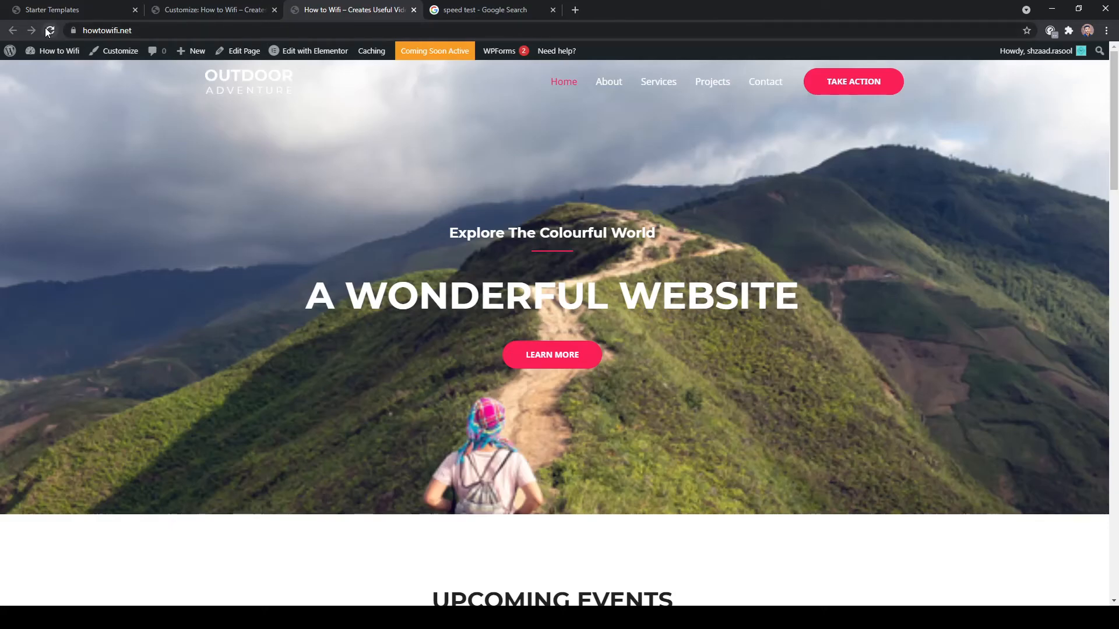
left_click(49, 30)
mouse_move(61, 48)
scroll(155, 163, "down", 10)
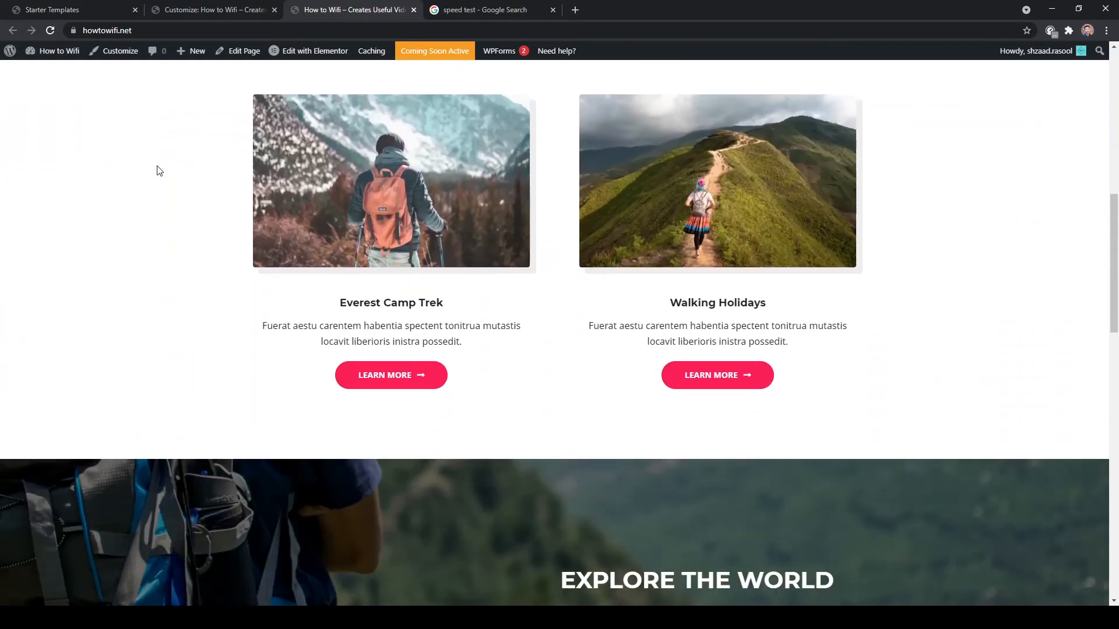
scroll(156, 171, "up", 10)
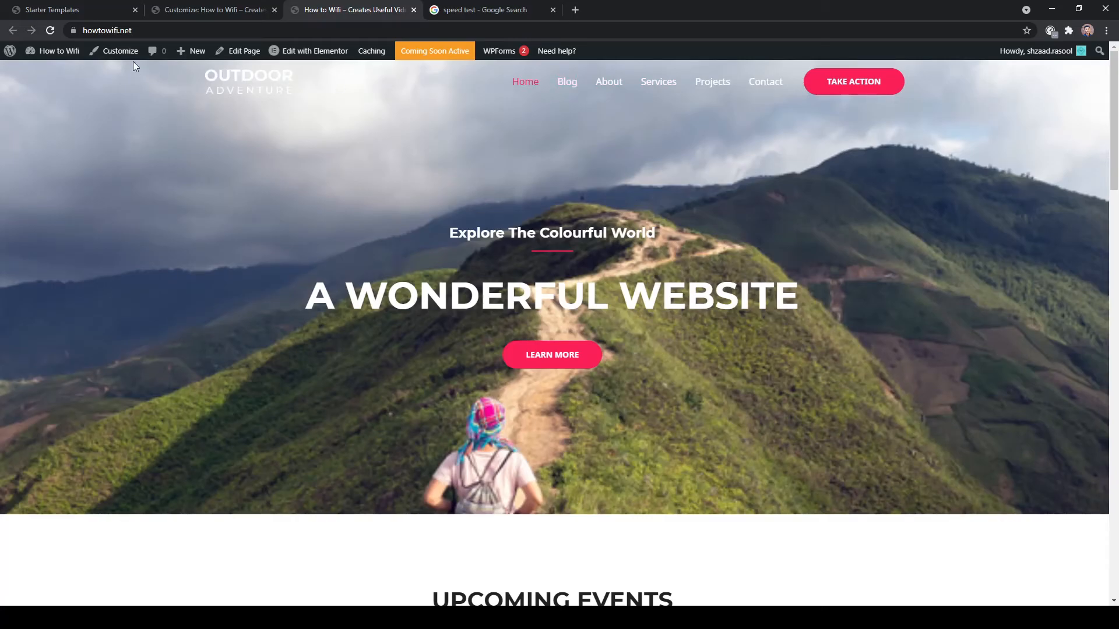
From the live site, go to the WordPress dashboard's Reading settings, set the posts page to Blog and save.
left_click(62, 77)
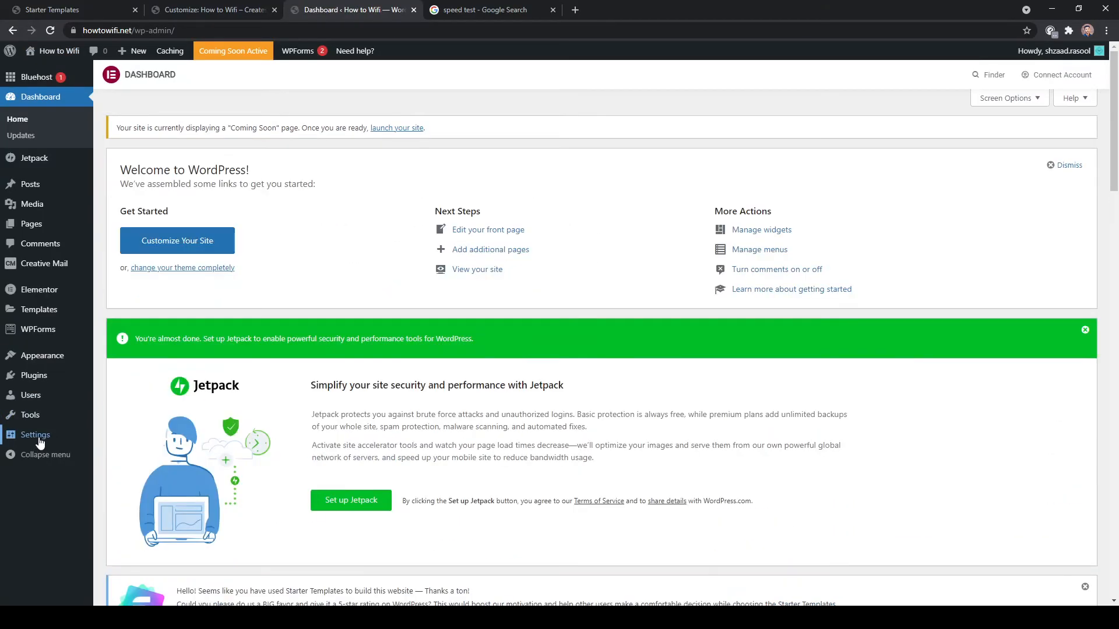
left_click(40, 443)
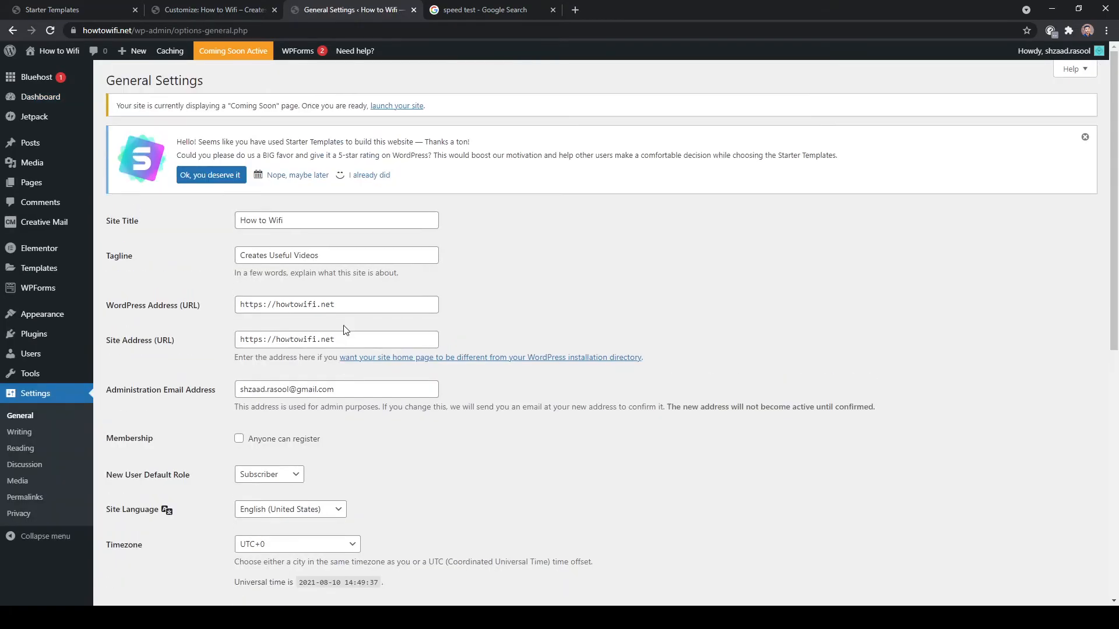
scroll(197, 401, "down", 8)
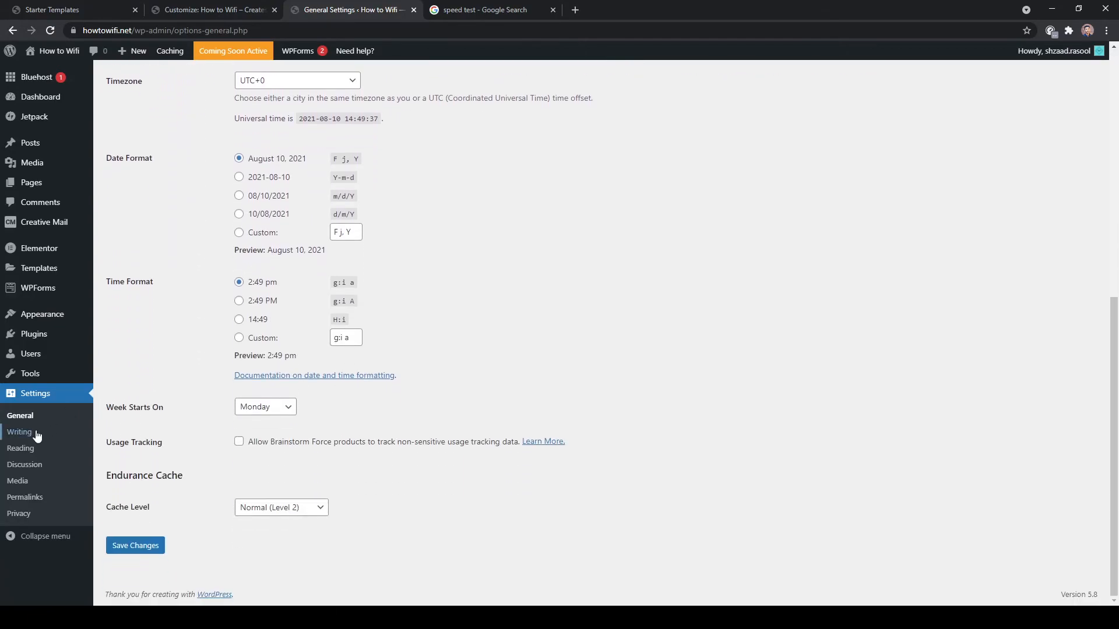
left_click(30, 437)
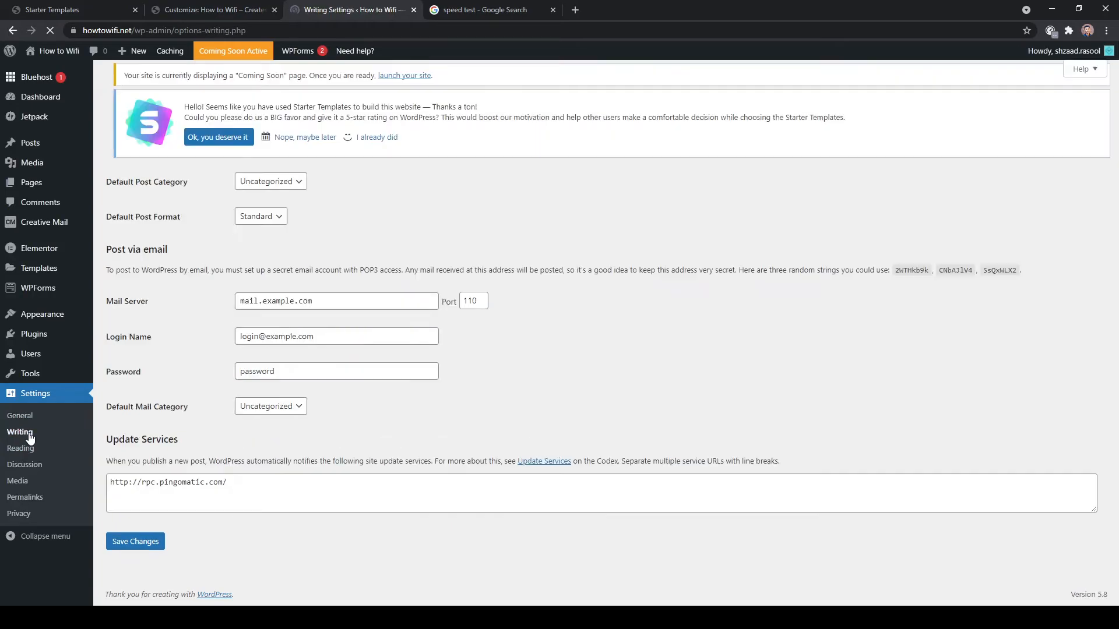
left_click(23, 454)
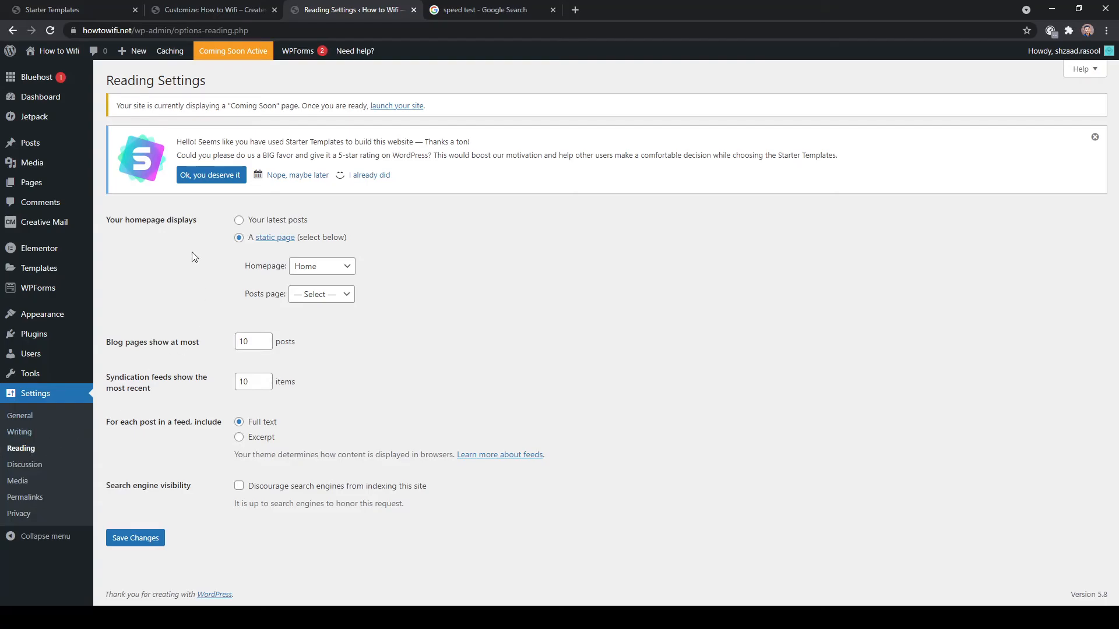
left_click(305, 295)
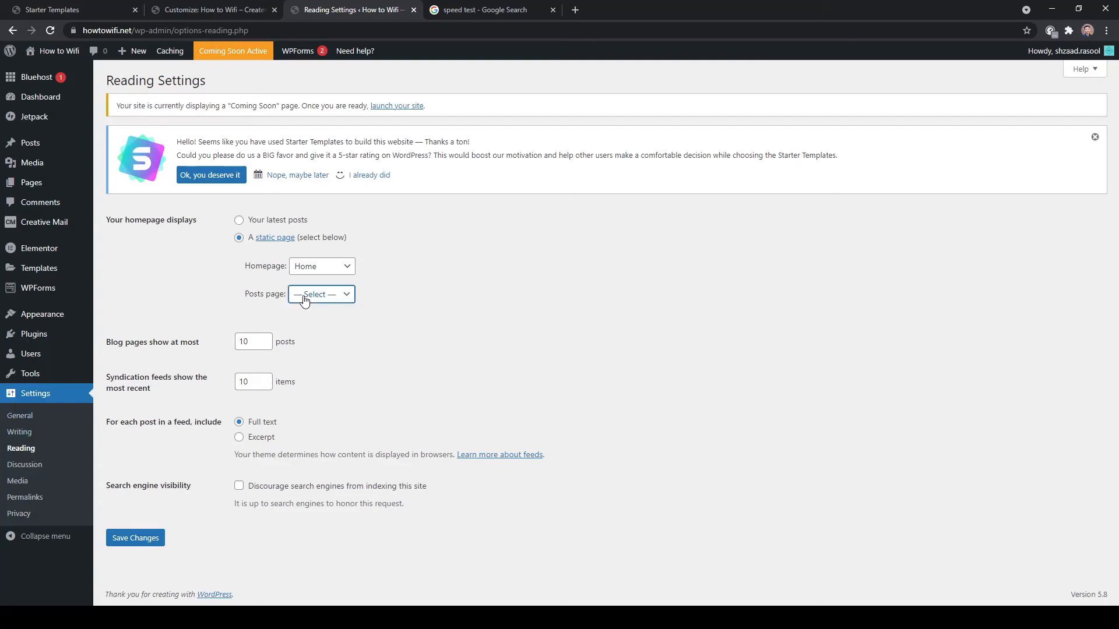
left_click(302, 334)
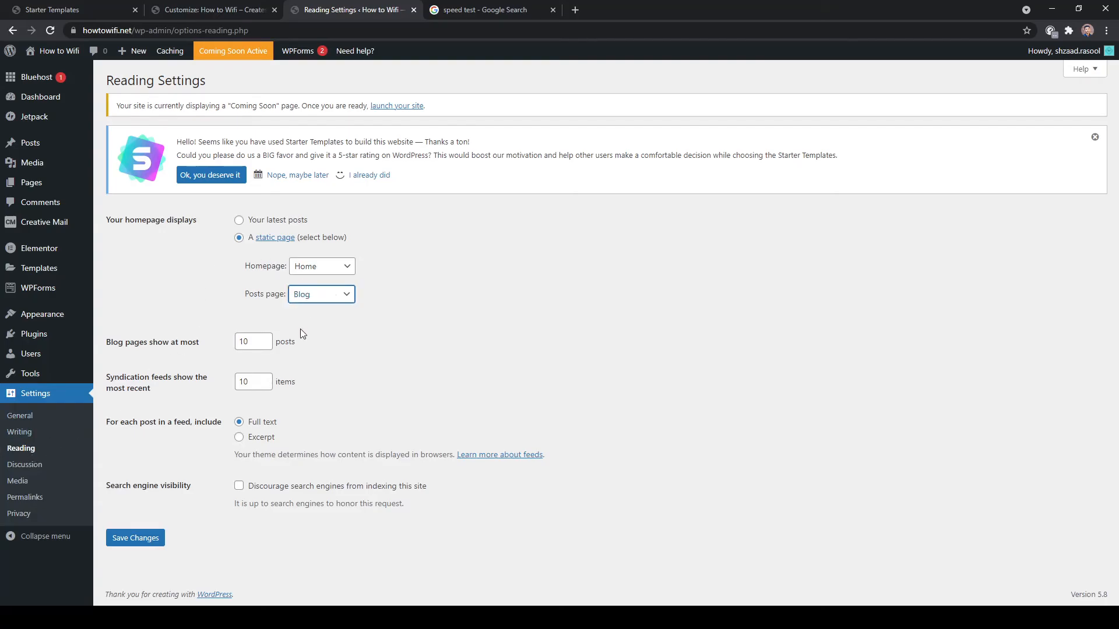
left_click(143, 543)
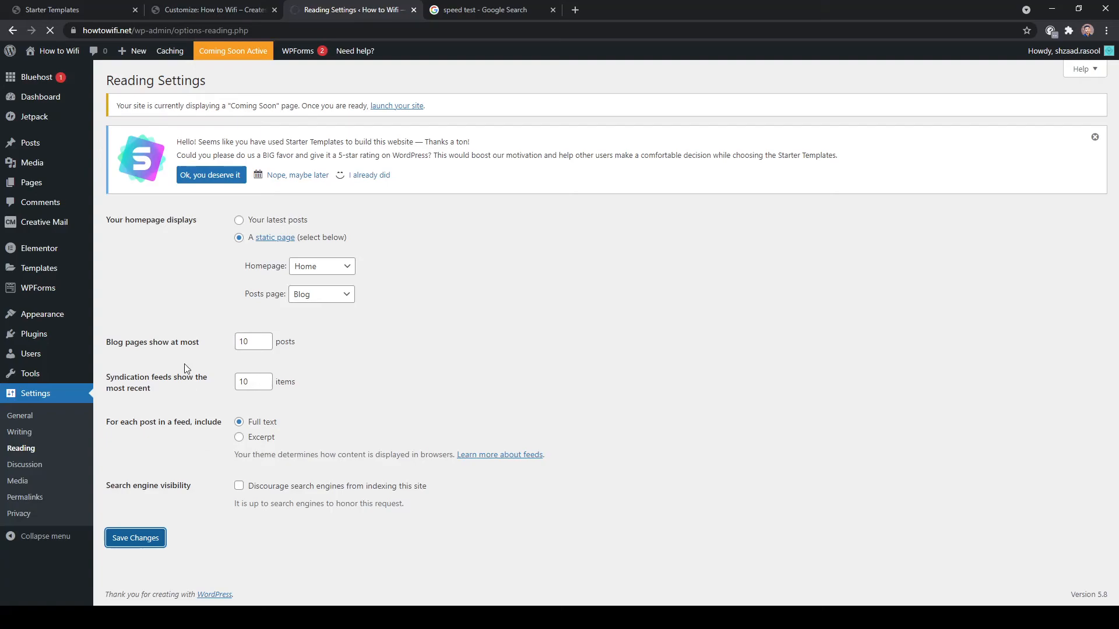
Create a new post titled "Post for testing" with the paragraph text "ADSKJJ SJDSSKFE A JDIO FE".
mouse_move(34, 143)
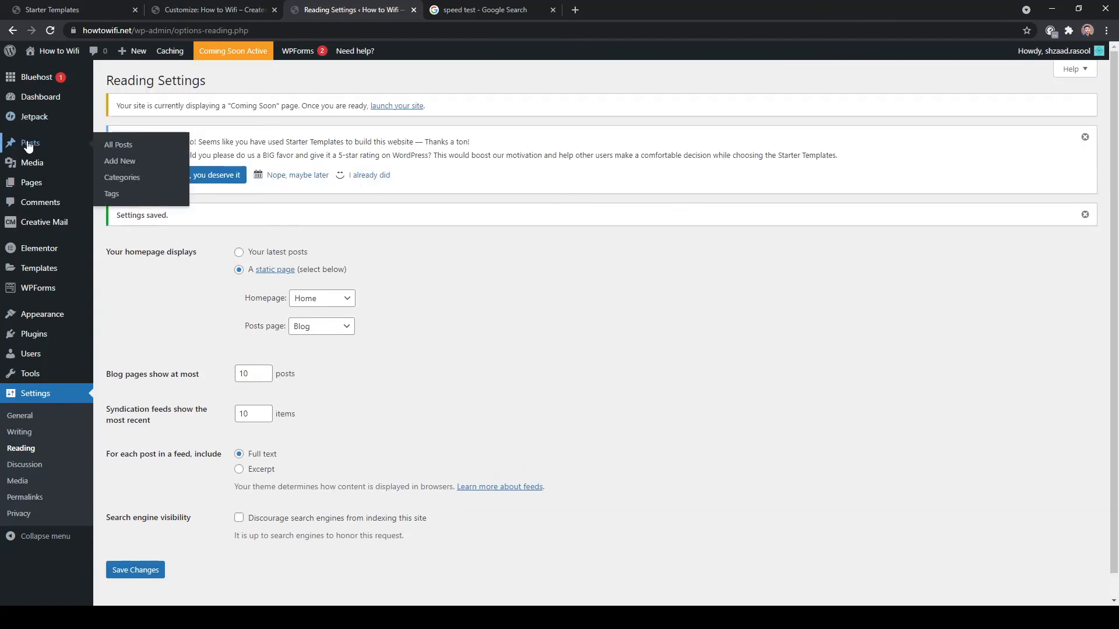
left_click(122, 163)
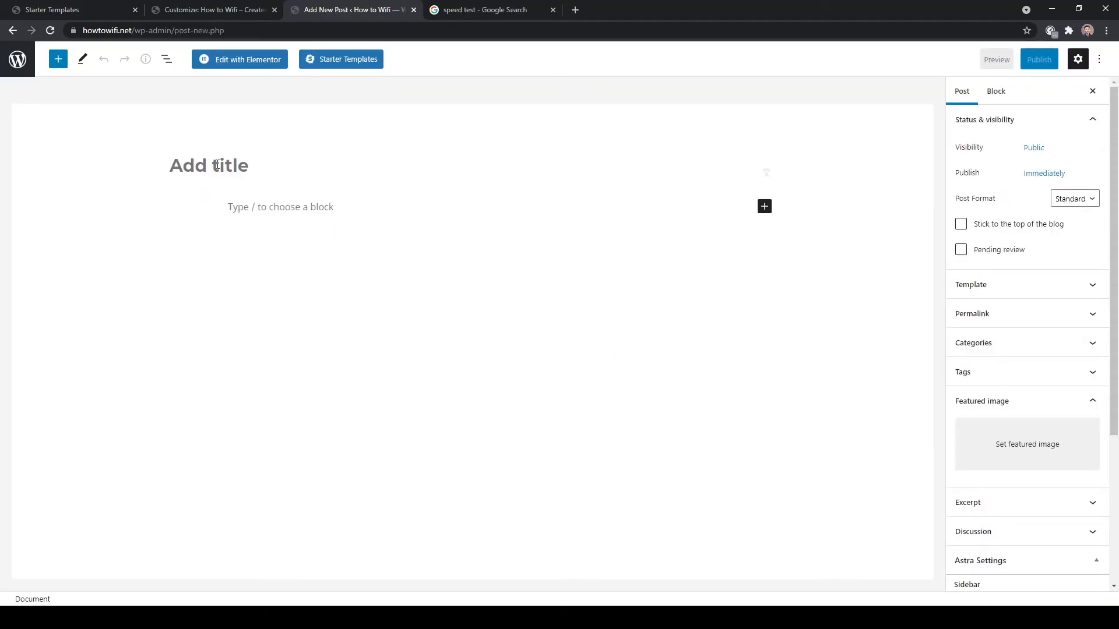
type("Post")
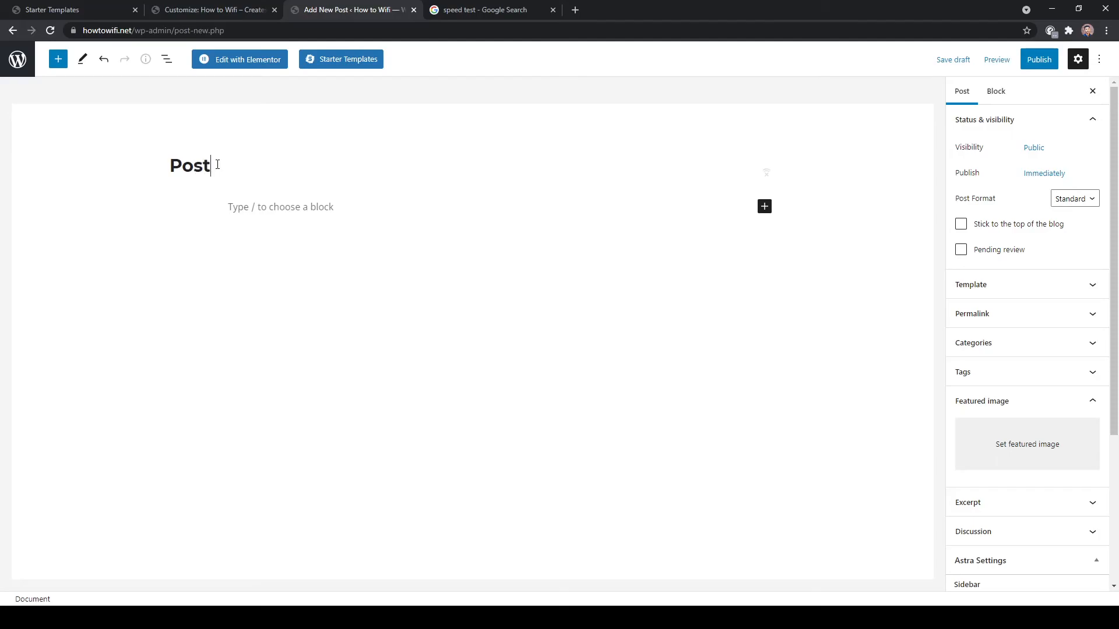
type(" for testinbg")
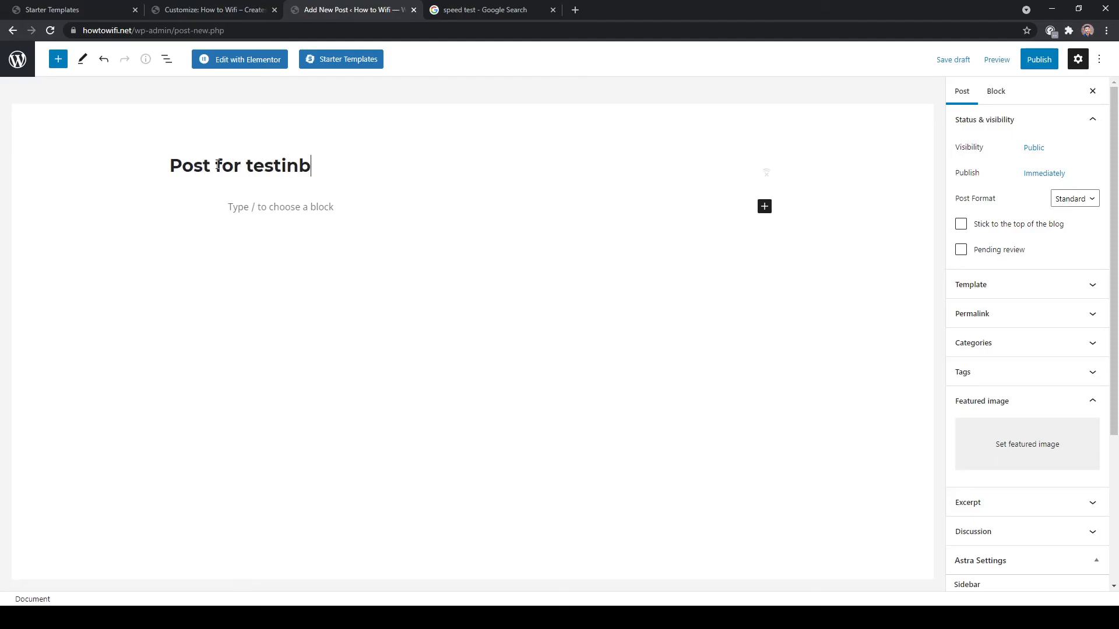
key("BackSpace")
key("BackSpace")
type("g")
left_click(284, 208)
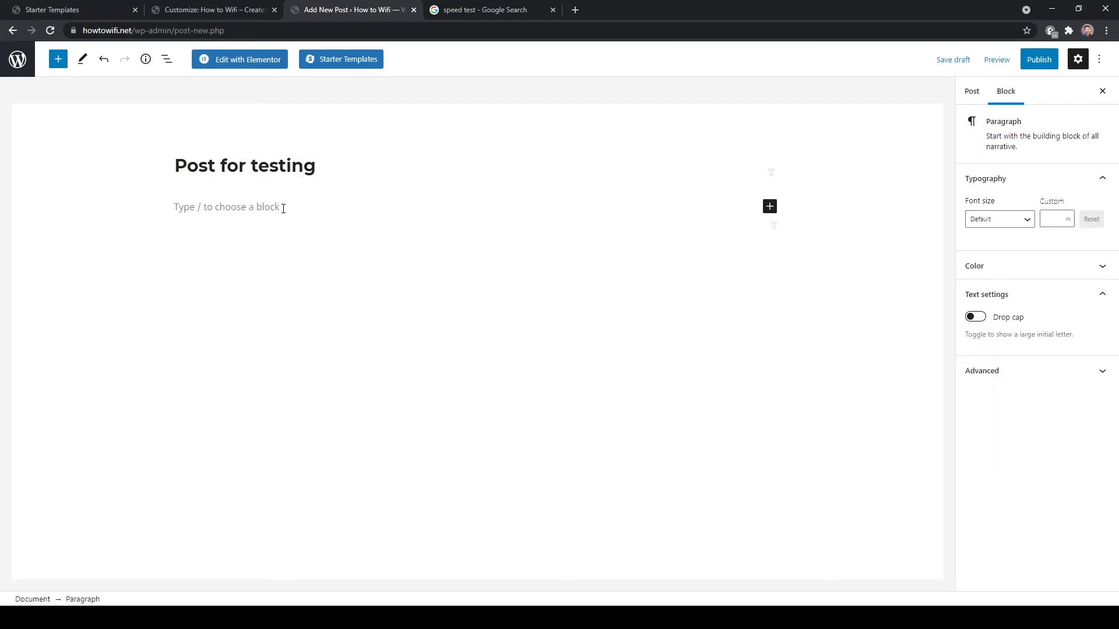
type("AD")
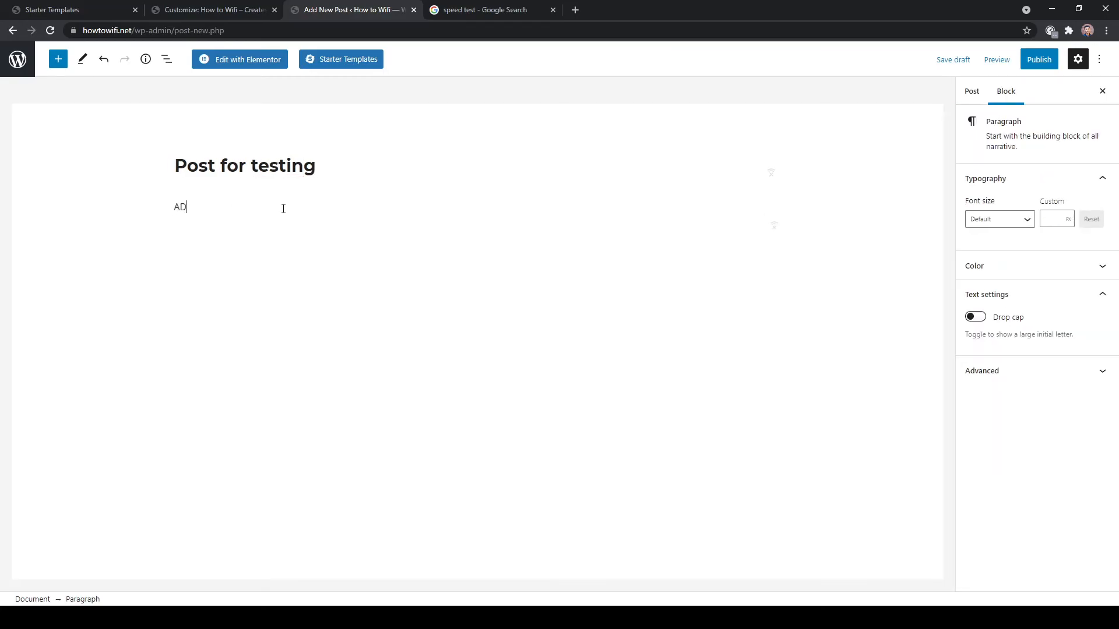
type("SKJJ SJDSSKFE A JDIO FE")
left_click(381, 162)
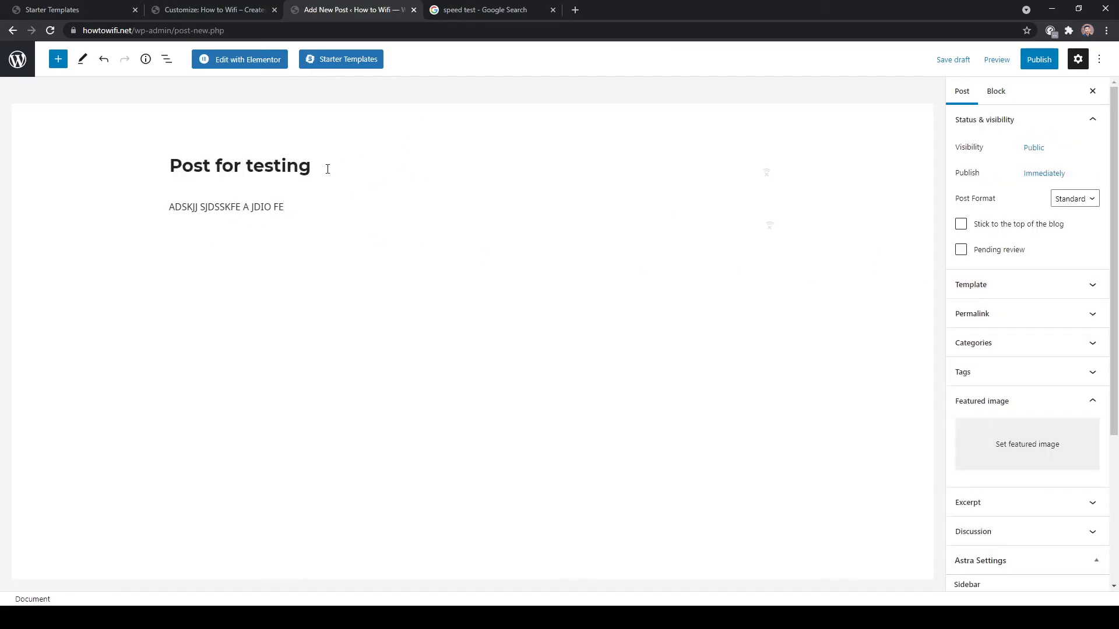
Set the media library photo of a person in a kayak on a blue lake as the post's featured image.
left_click(1017, 457)
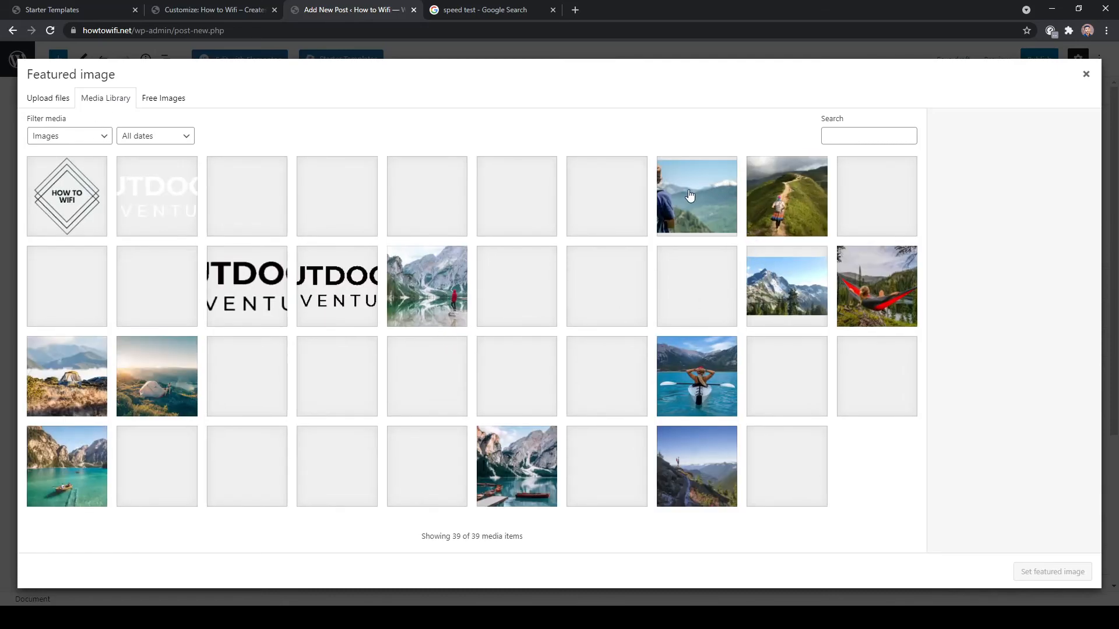
left_click(412, 312)
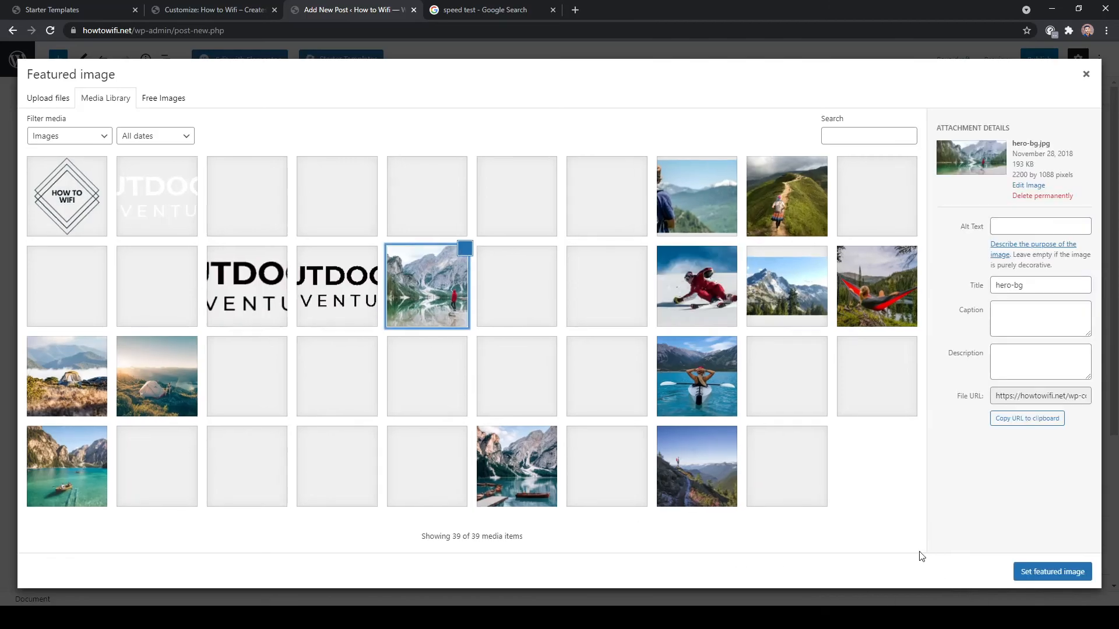
left_click(706, 400)
left_click(1054, 573)
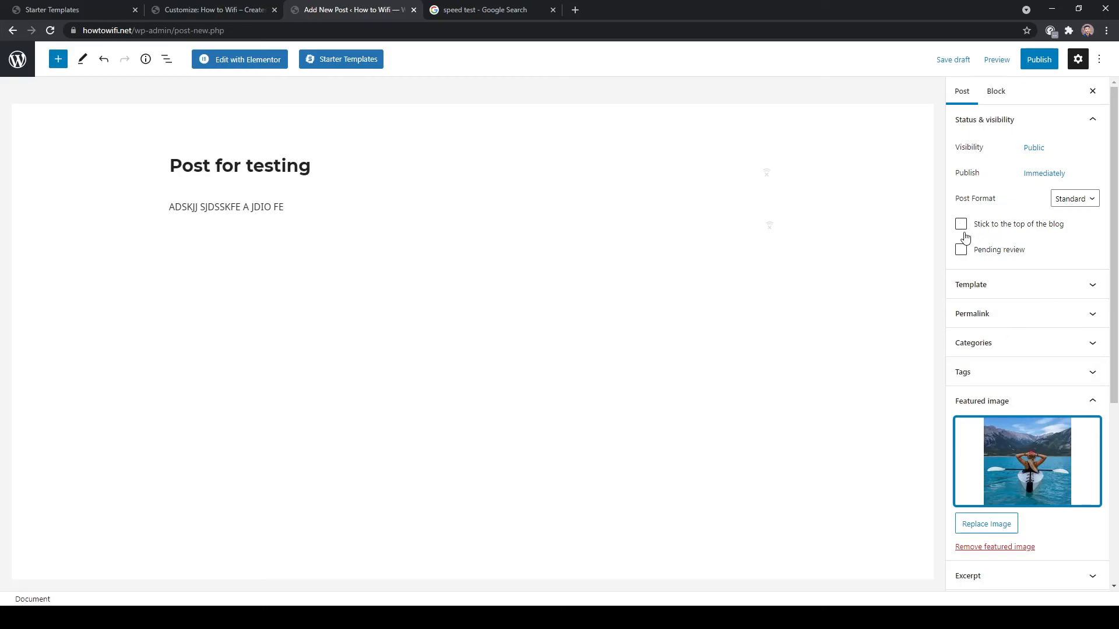
left_click(966, 351)
left_click(989, 355)
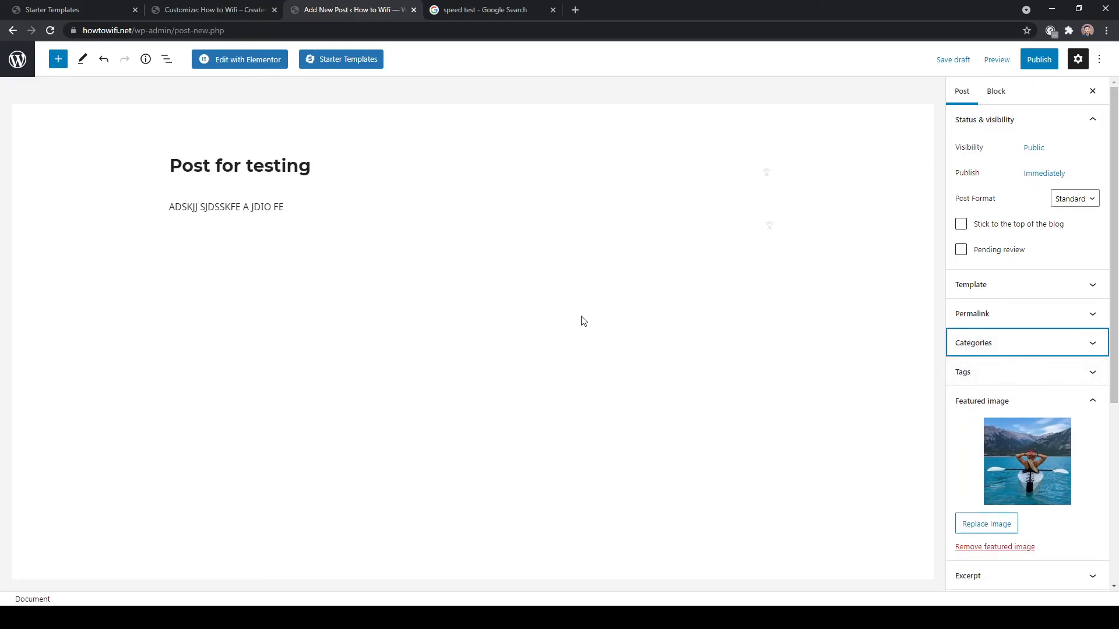
Publish the test post with public visibility and open it on the live site.
left_click(1034, 64)
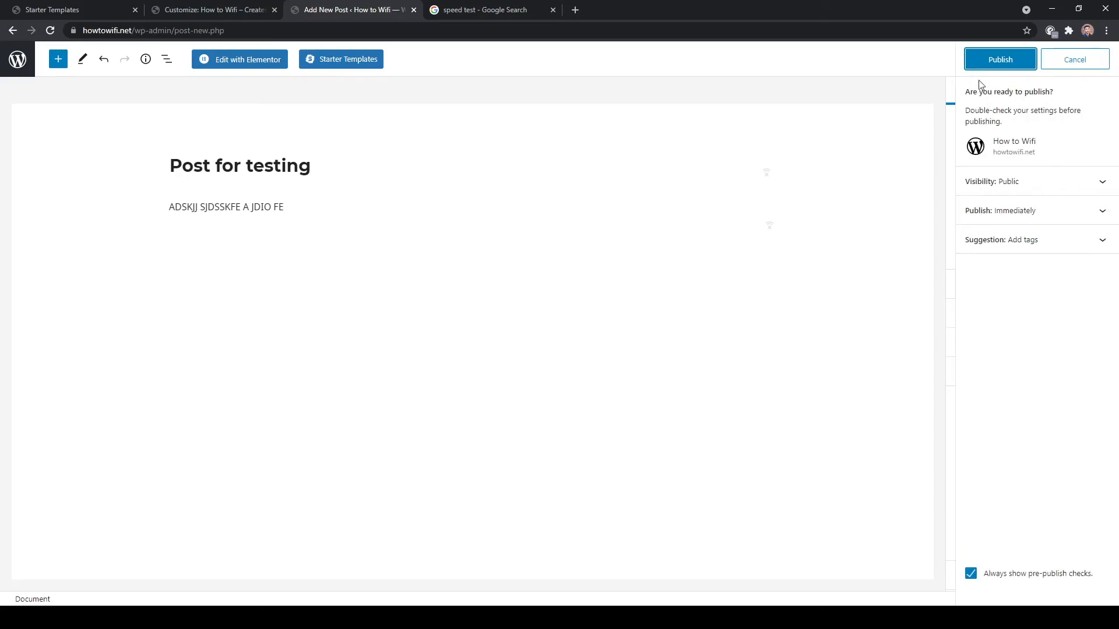
left_click(995, 63)
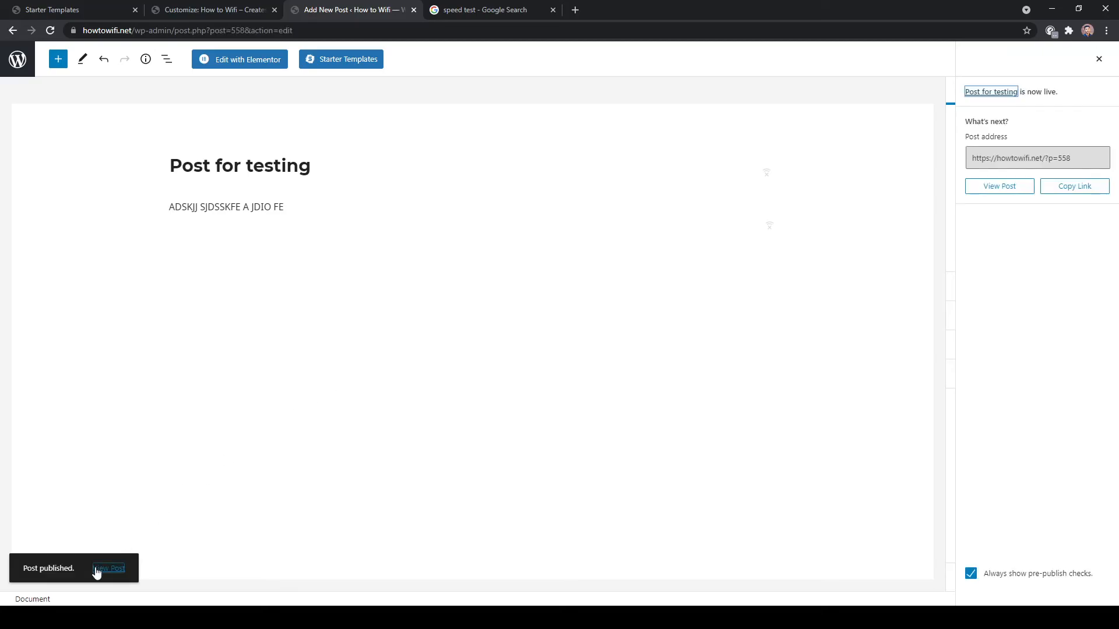
left_click(103, 569)
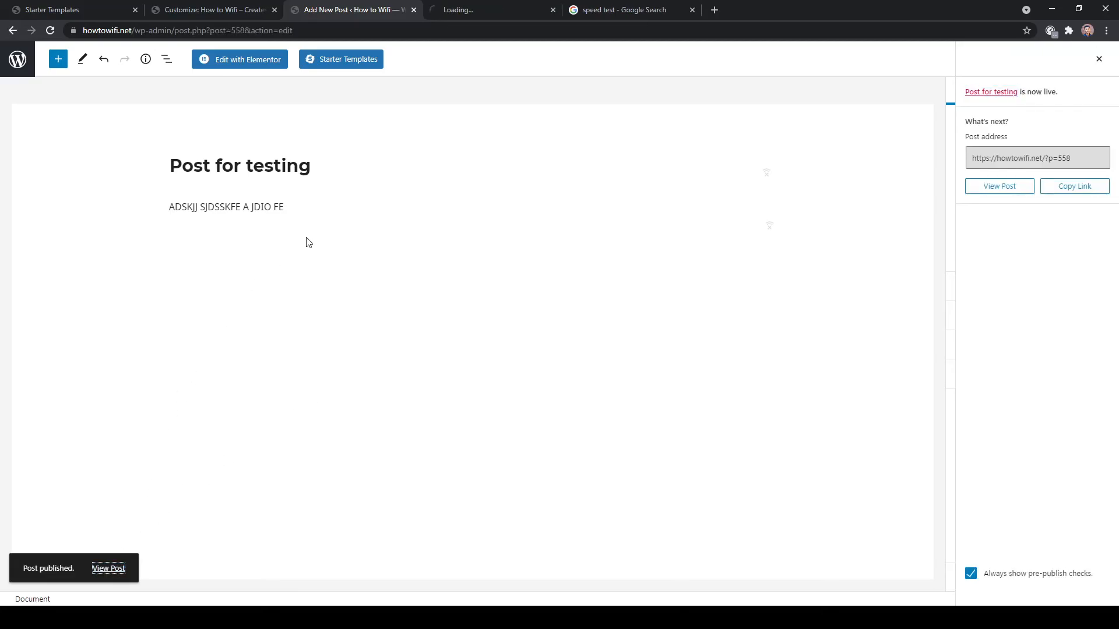
Review the published test post on the live site, then open the home page and look through its content.
left_click(484, 10)
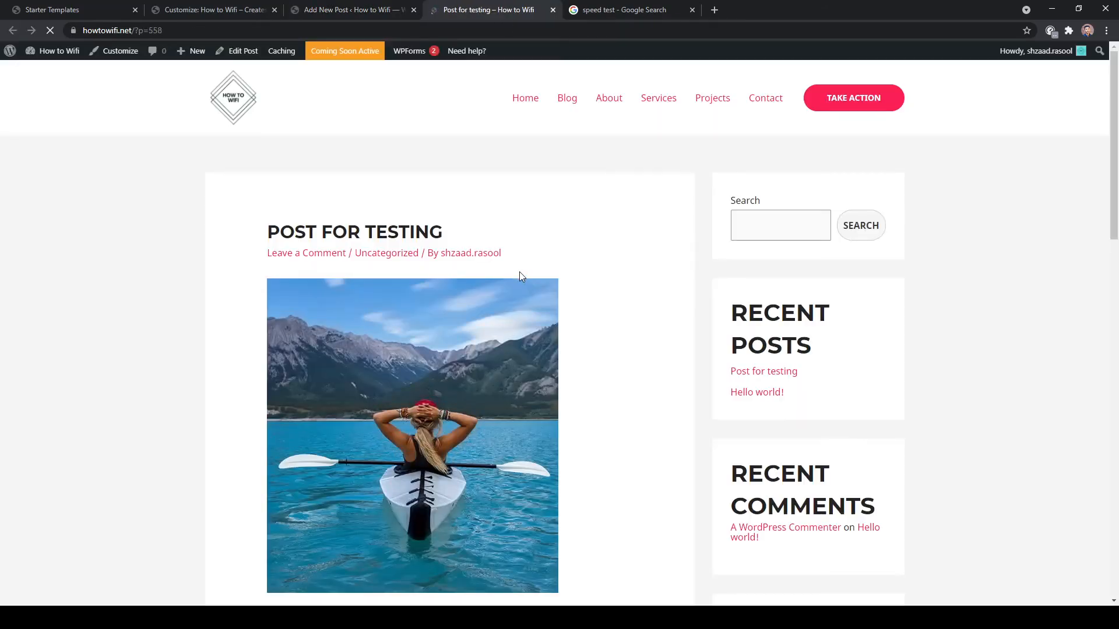
scroll(348, 331, "down", 10)
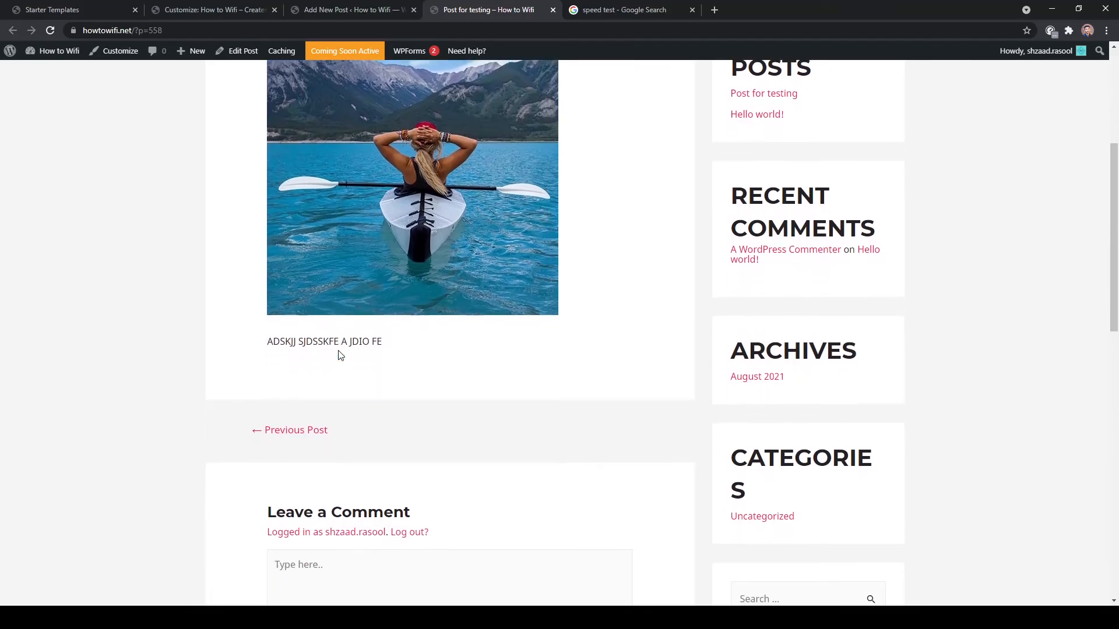
scroll(346, 349, "up", 10)
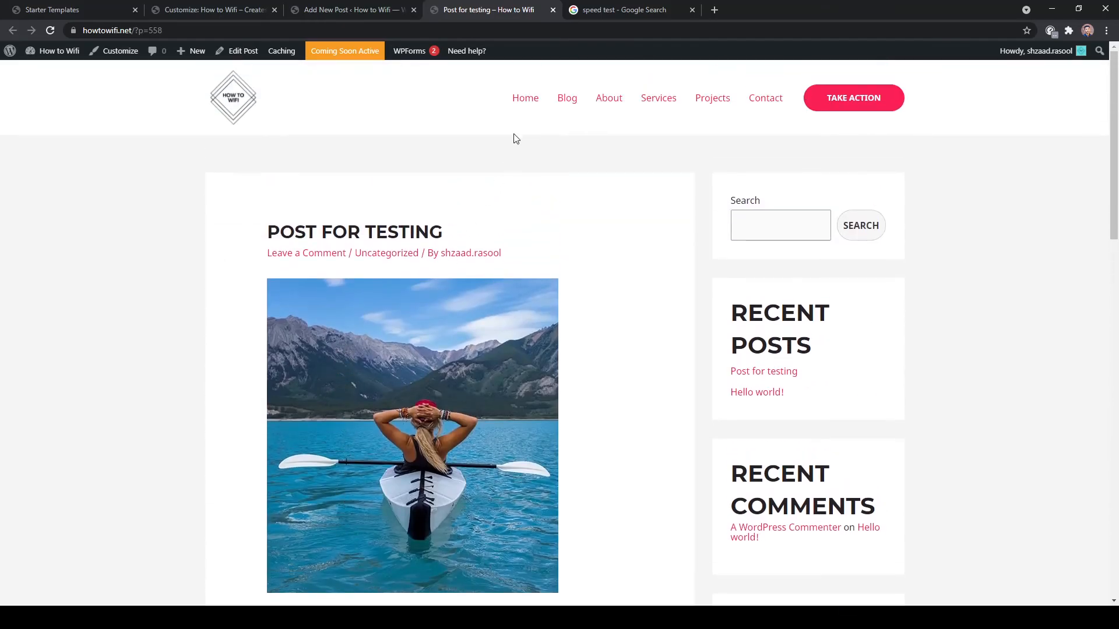
left_click(526, 101)
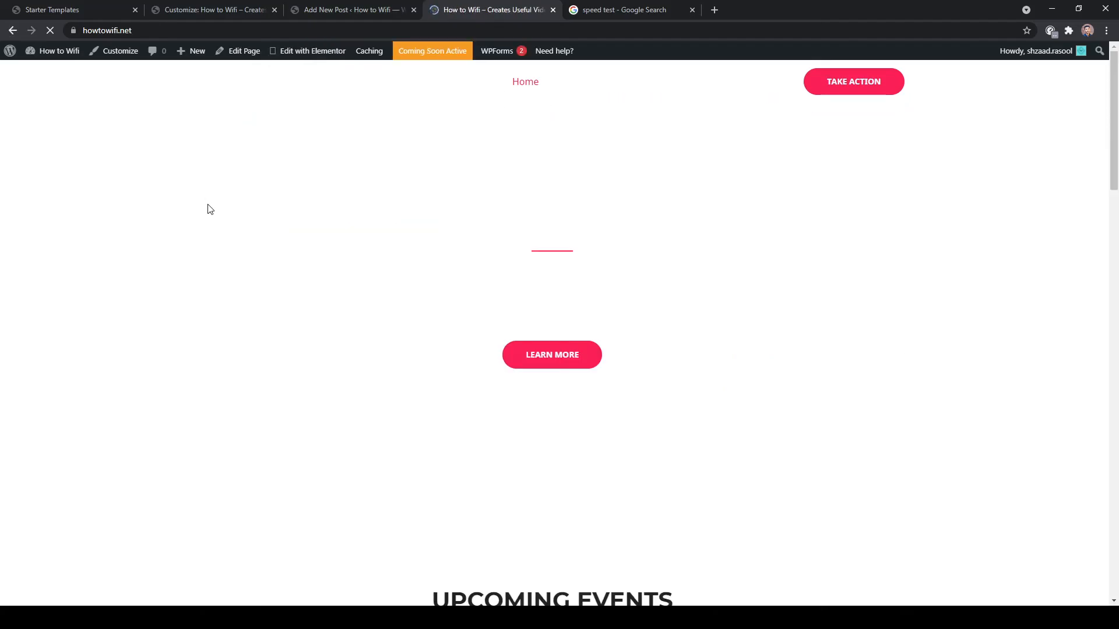
scroll(210, 208, "down", 15)
scroll(208, 211, "down", 5)
scroll(207, 211, "up", 20)
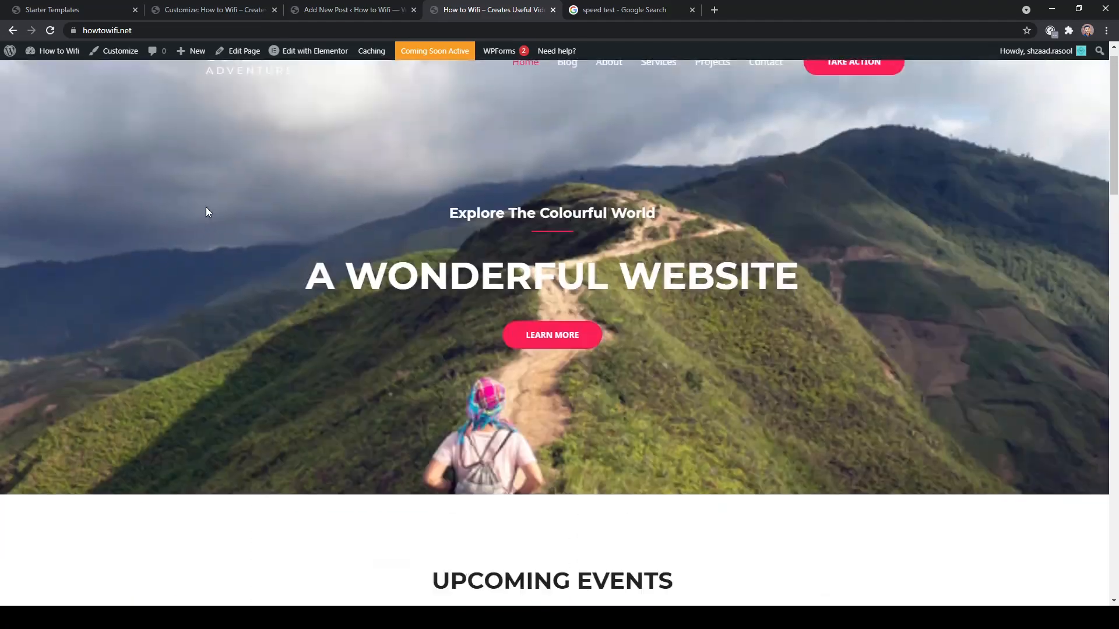
Open the home page in Elementor and insert a single-column section directly above Upcoming Events.
mouse_move(313, 58)
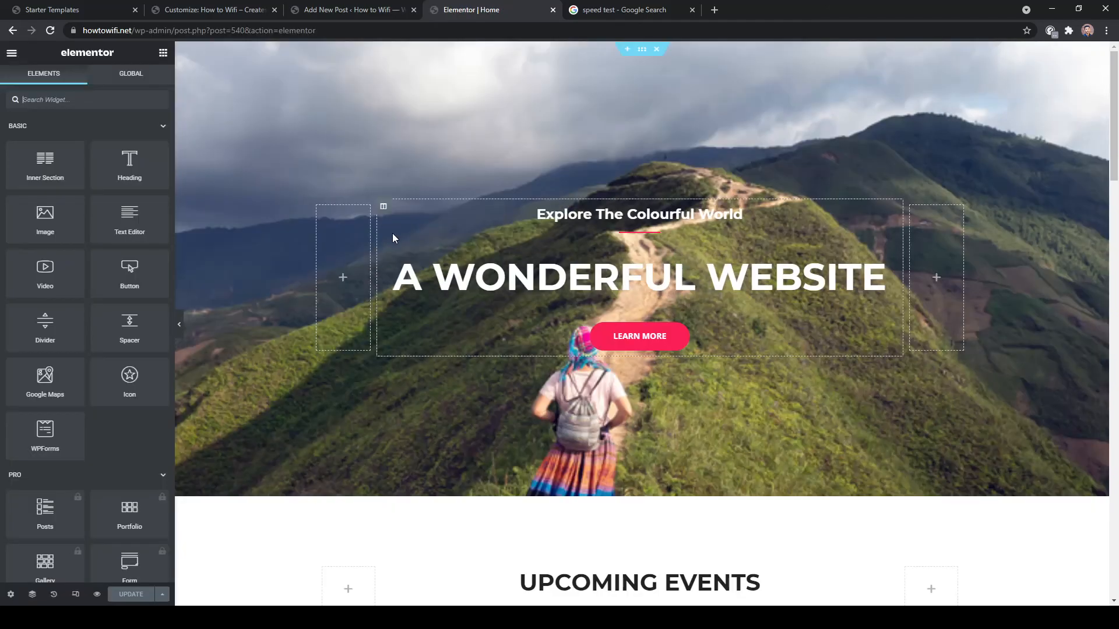
scroll(430, 315, "down", 10)
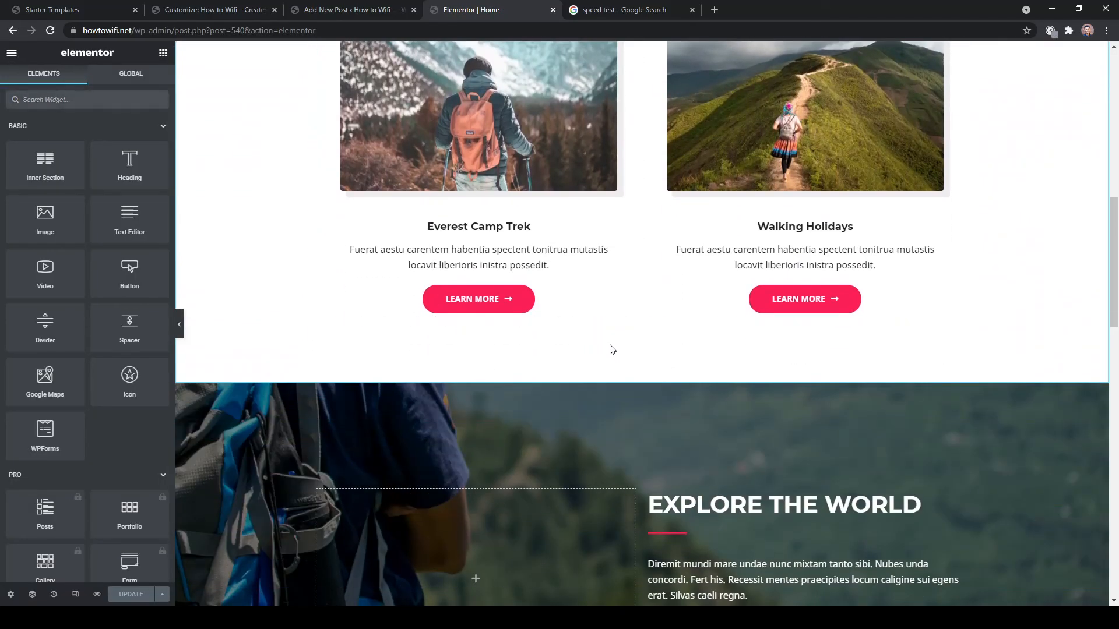
scroll(612, 349, "down", 1)
scroll(612, 347, "up", 7)
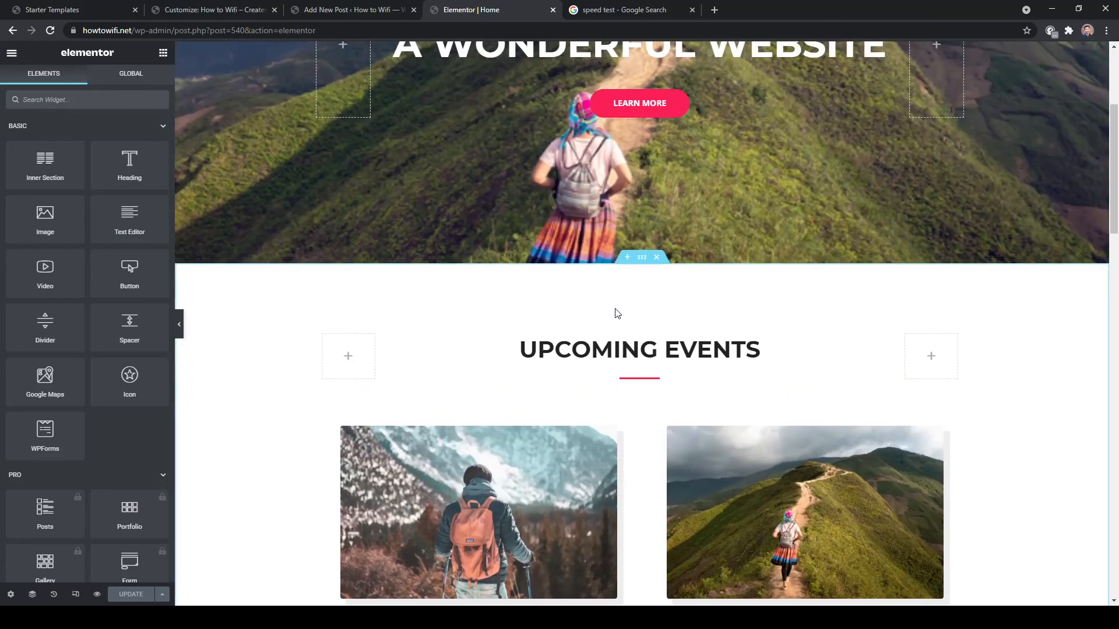
left_click(627, 257)
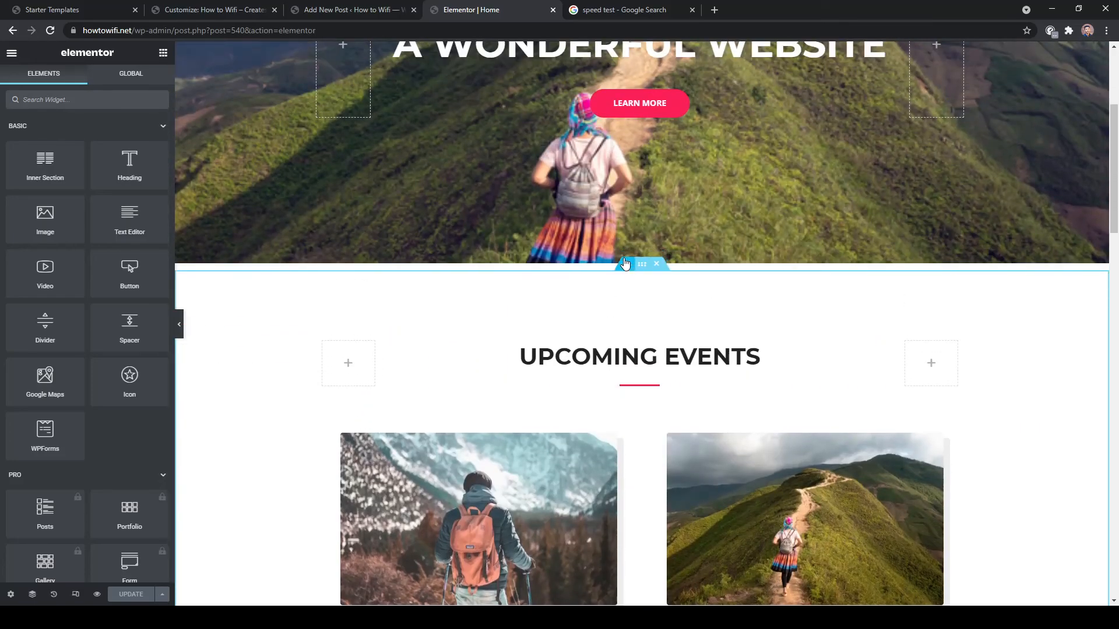
left_click(613, 318)
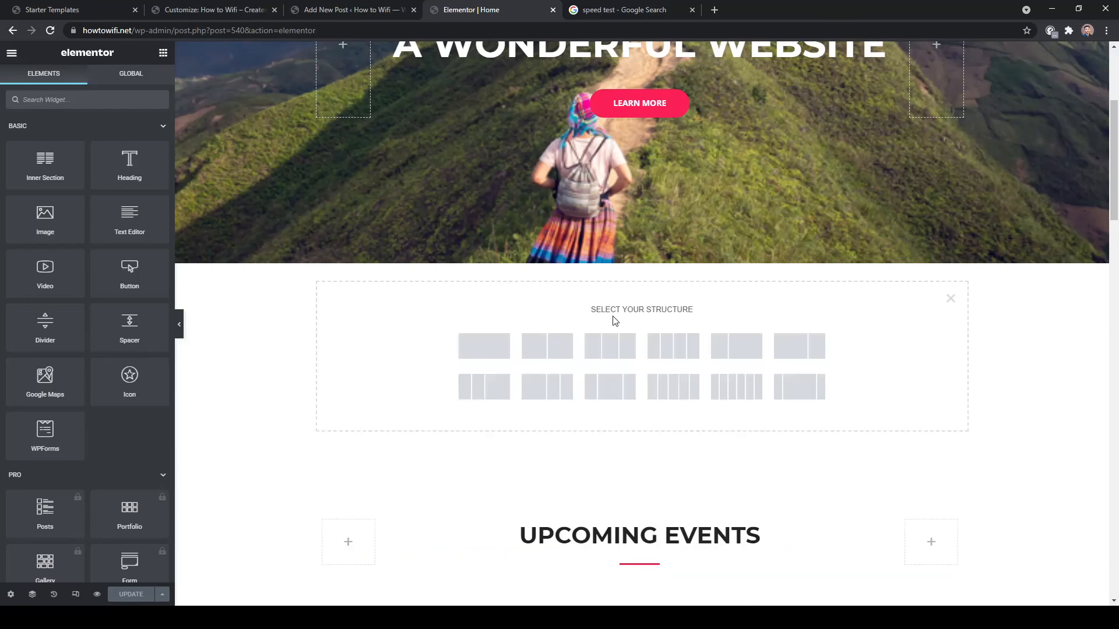
left_click(489, 347)
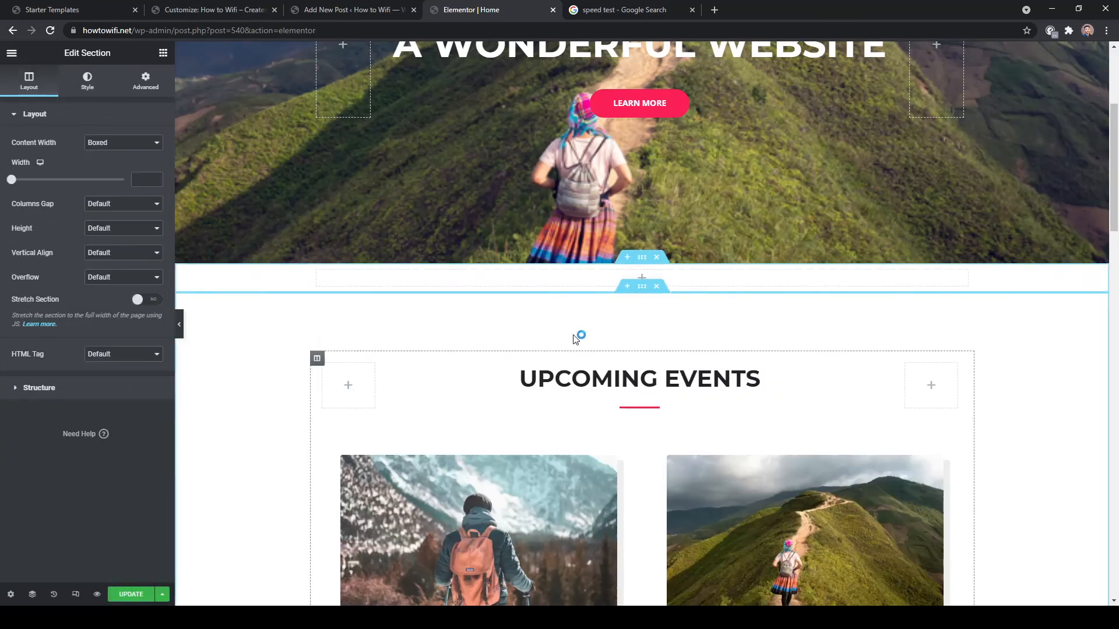
Find the Recent Posts widget by searching for "post", place it in the empty section, apply it and update the page.
left_click(641, 278)
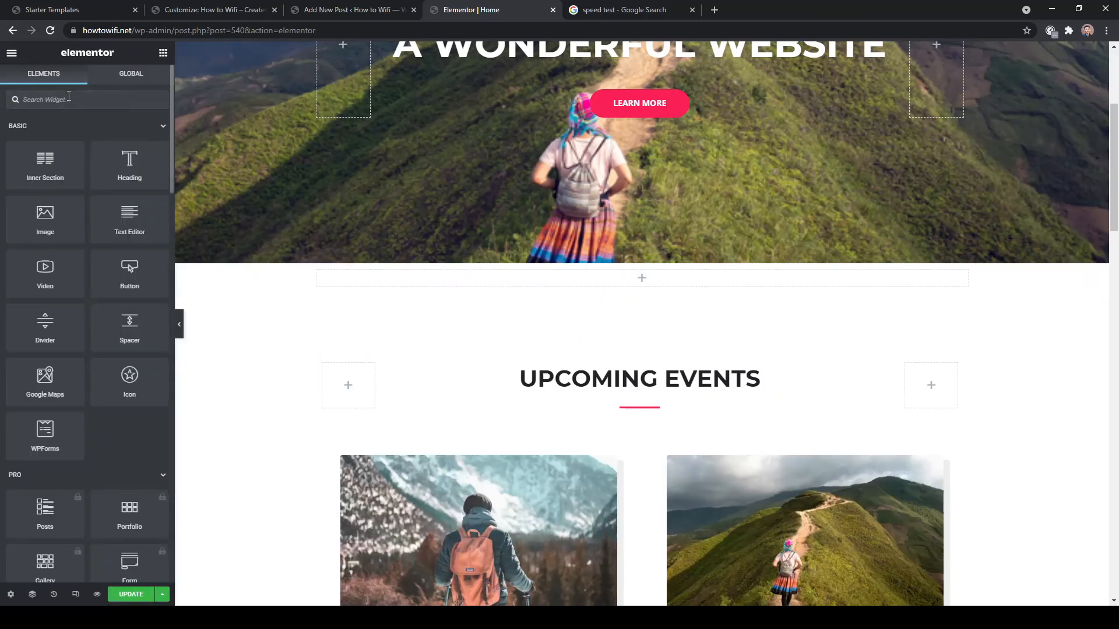
type("post")
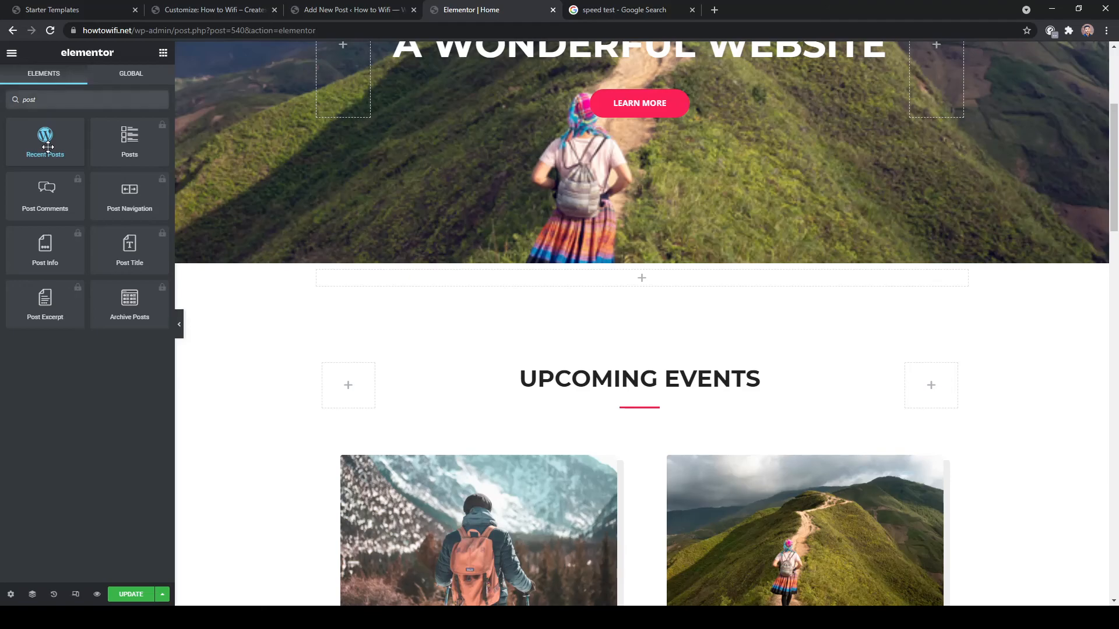
left_click_drag(47, 147, 612, 280)
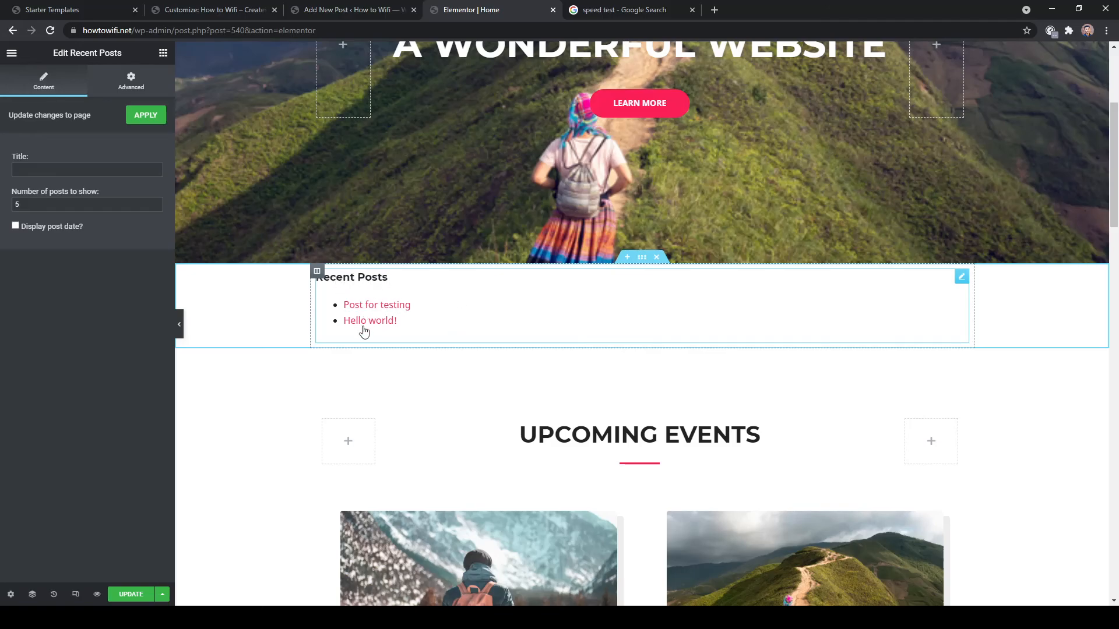
left_click(150, 119)
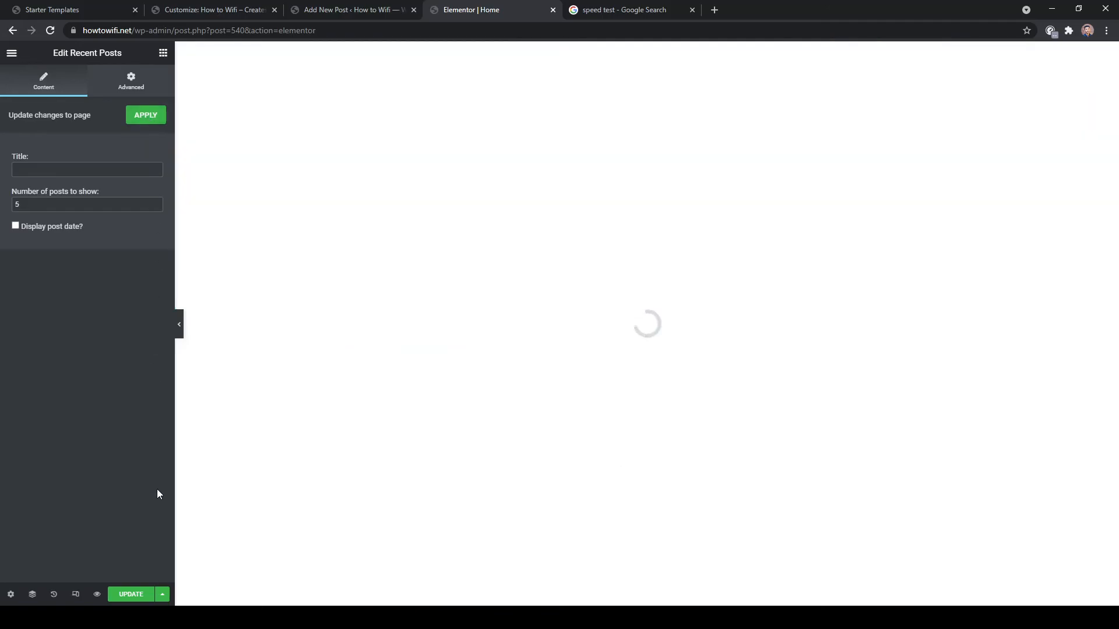
left_click(131, 595)
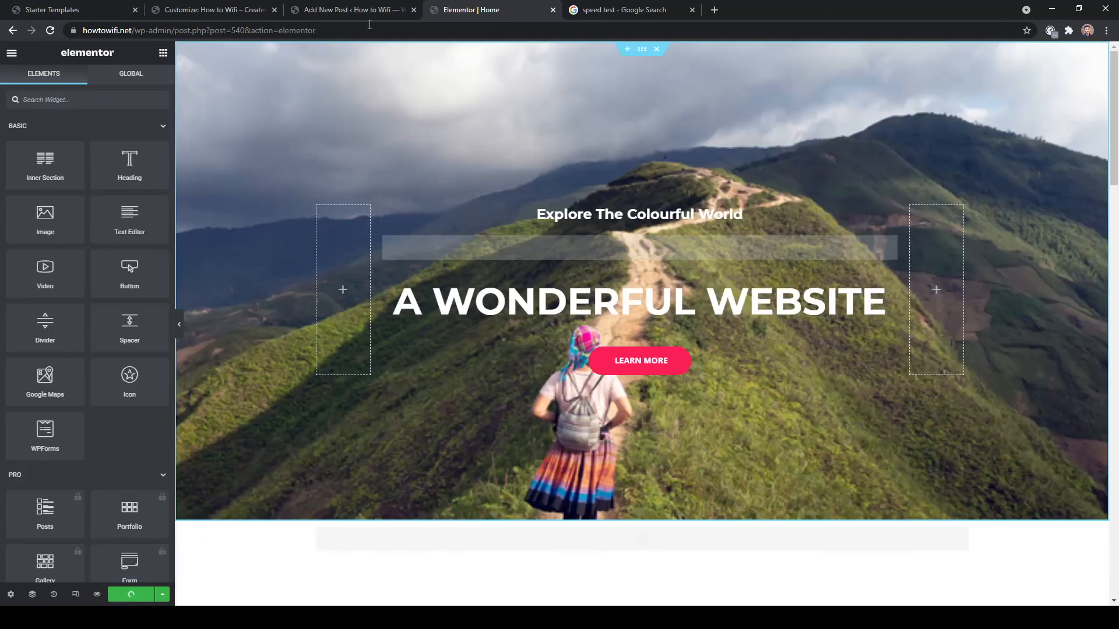
Dismiss the template import message, open the live home page and check its Recent Posts section.
left_click(349, 10)
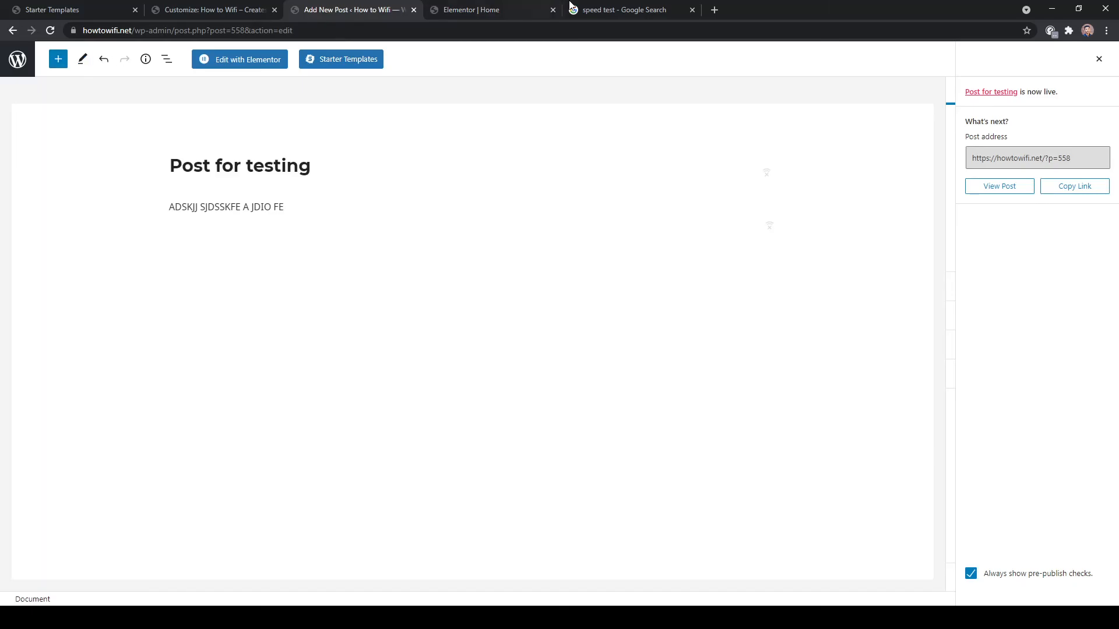
left_click(212, 10)
left_click(48, 30)
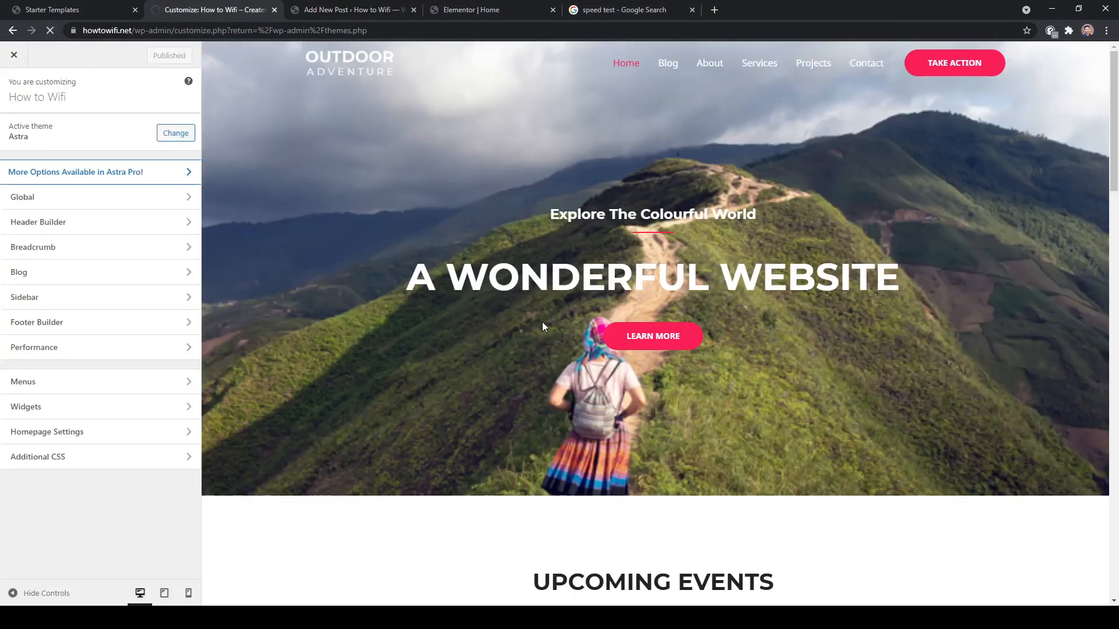
left_click(353, 8)
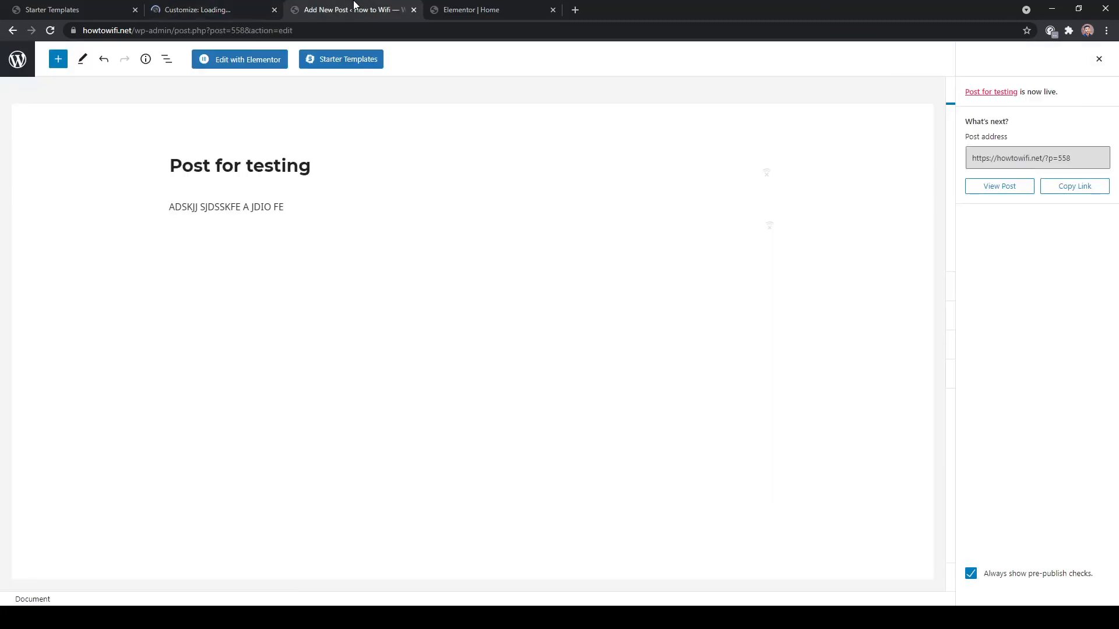
left_click(75, 8)
mouse_move(74, 78)
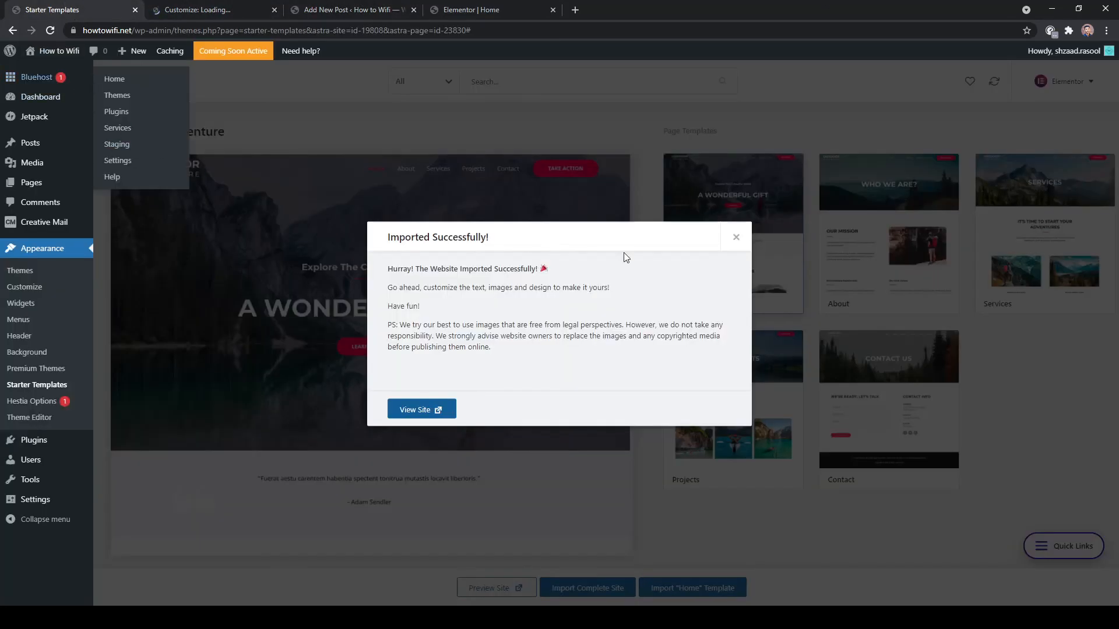
left_click(736, 238)
left_click(51, 75)
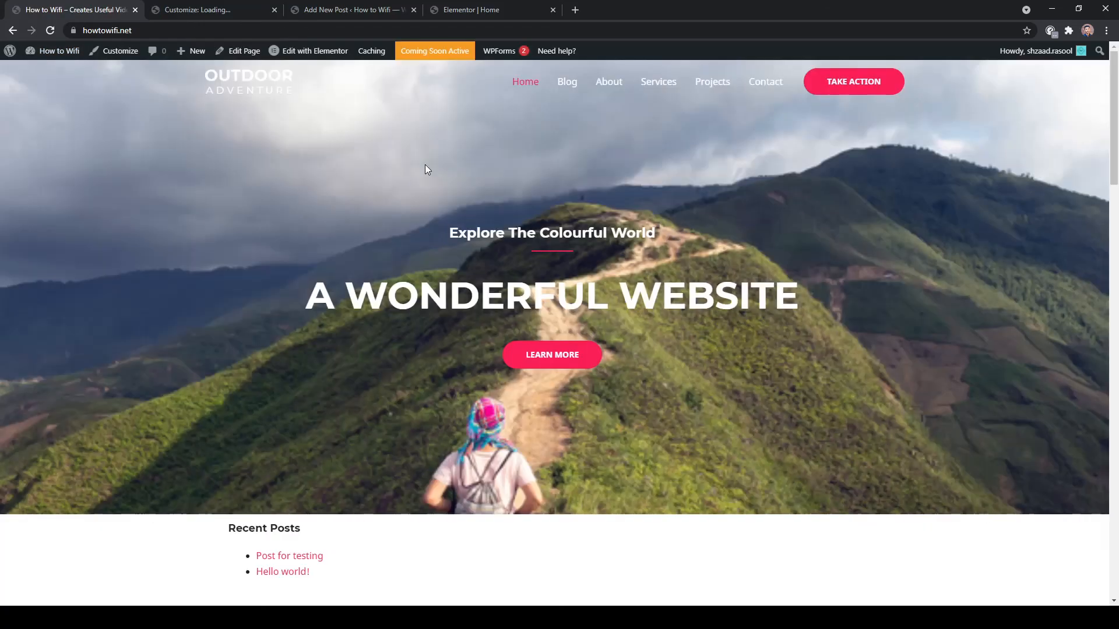
scroll(445, 180, "down", 5)
left_click_drag(221, 236, 347, 263)
left_click(222, 360)
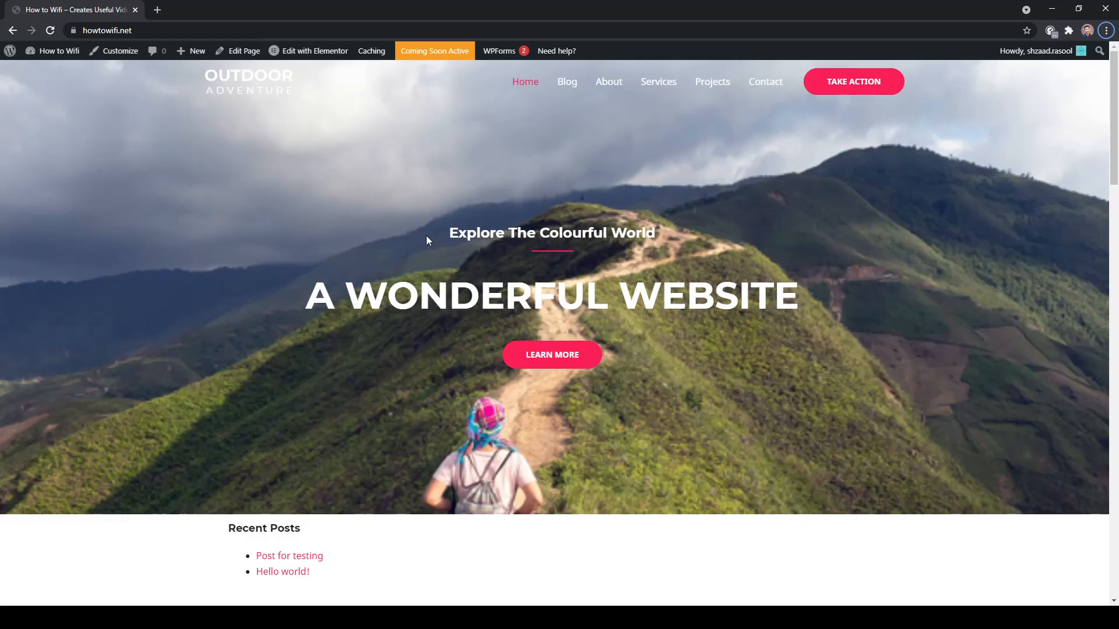
Open the Bluehost site setup from the Coming Soon notice and launch the site under "Launch with confidence".
left_click(432, 54)
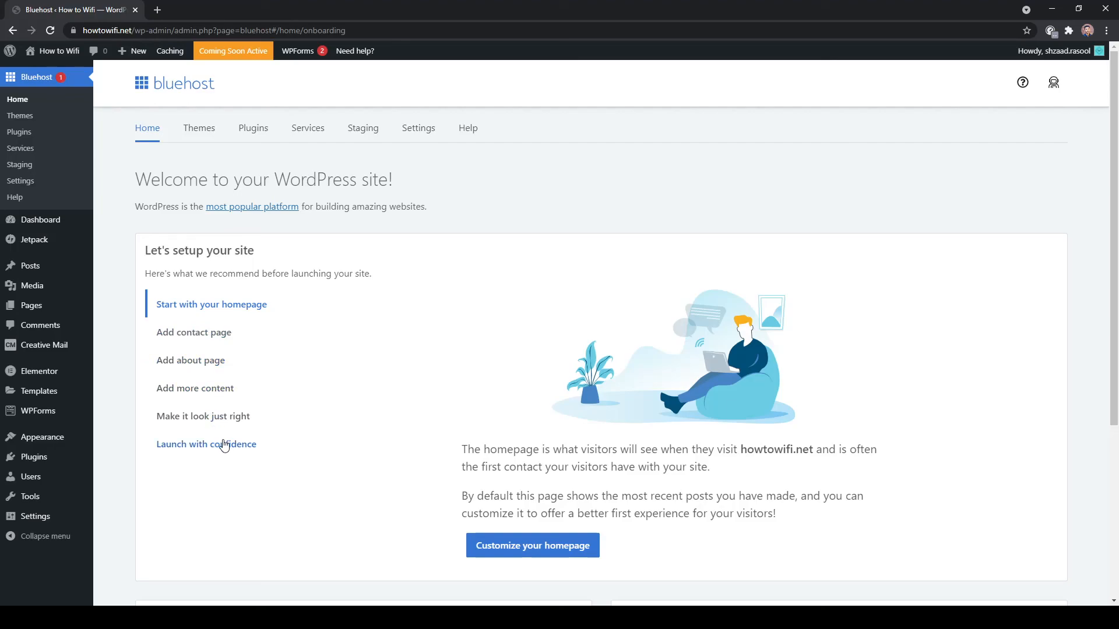
left_click(208, 451)
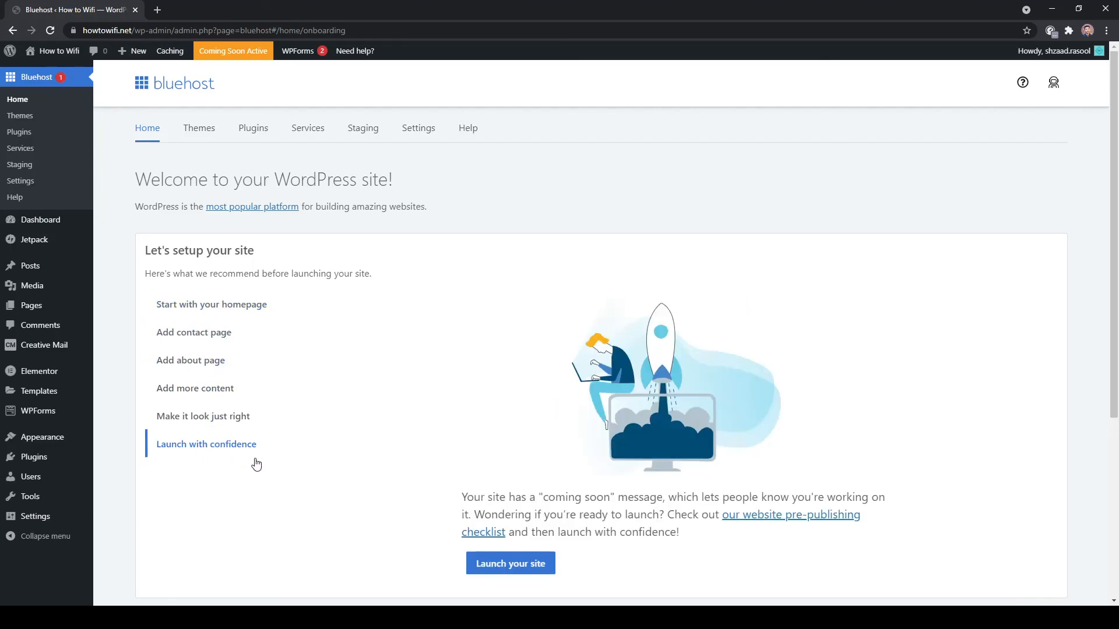
scroll(295, 480, "down", 2)
left_click(514, 456)
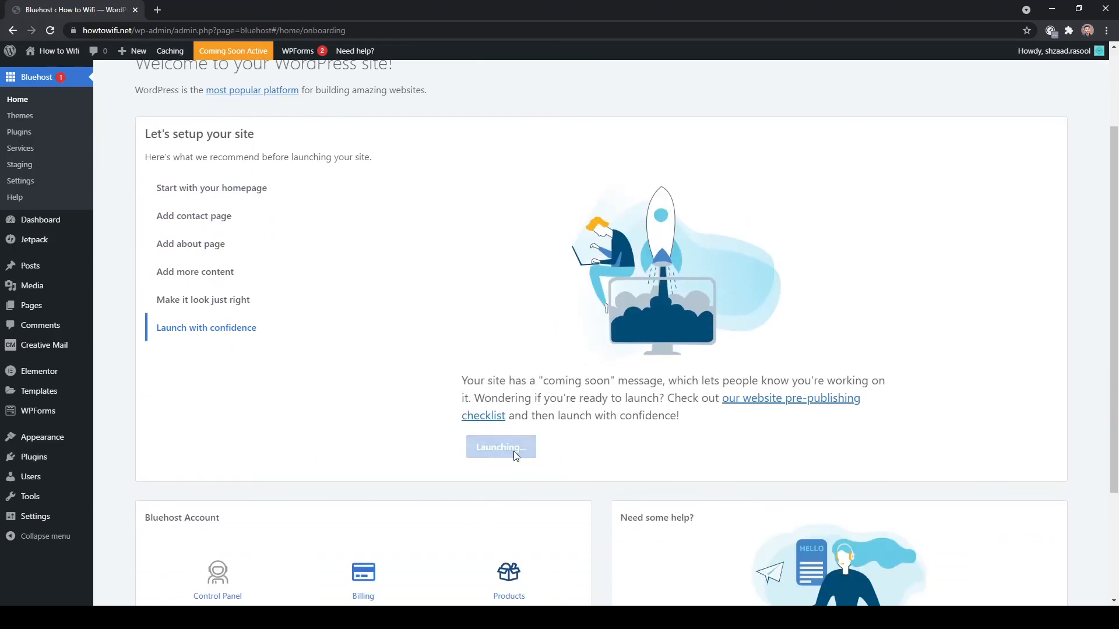